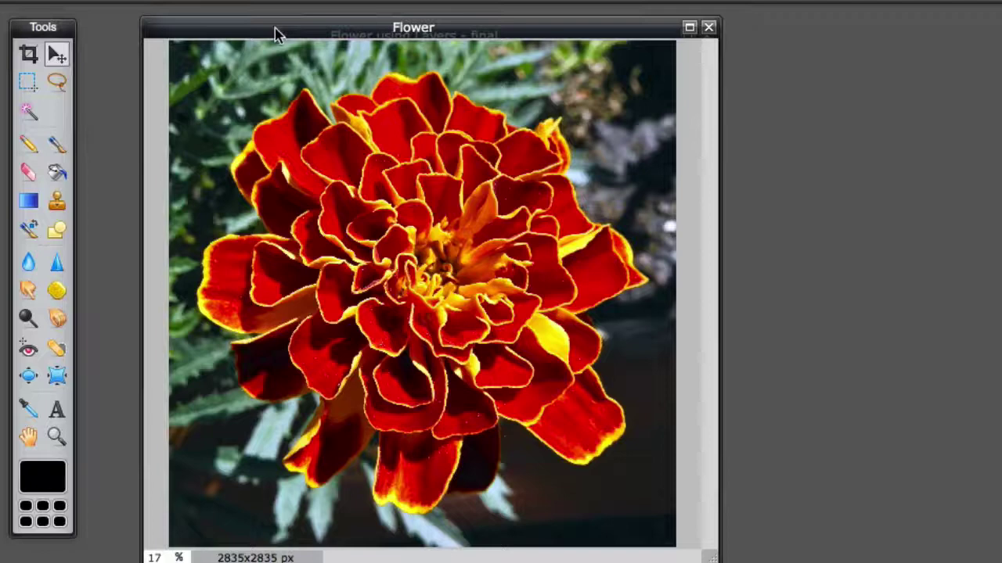
Move the Flower window aside and enlarge the 'Flower using Layers - final' example window
drag(277, 31, 266, 562)
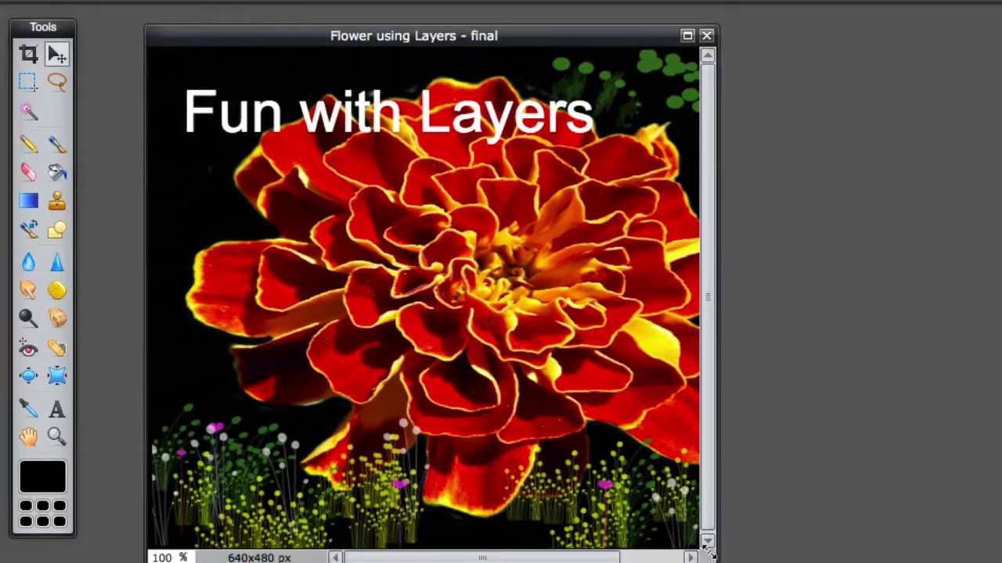
drag(708, 557, 853, 560)
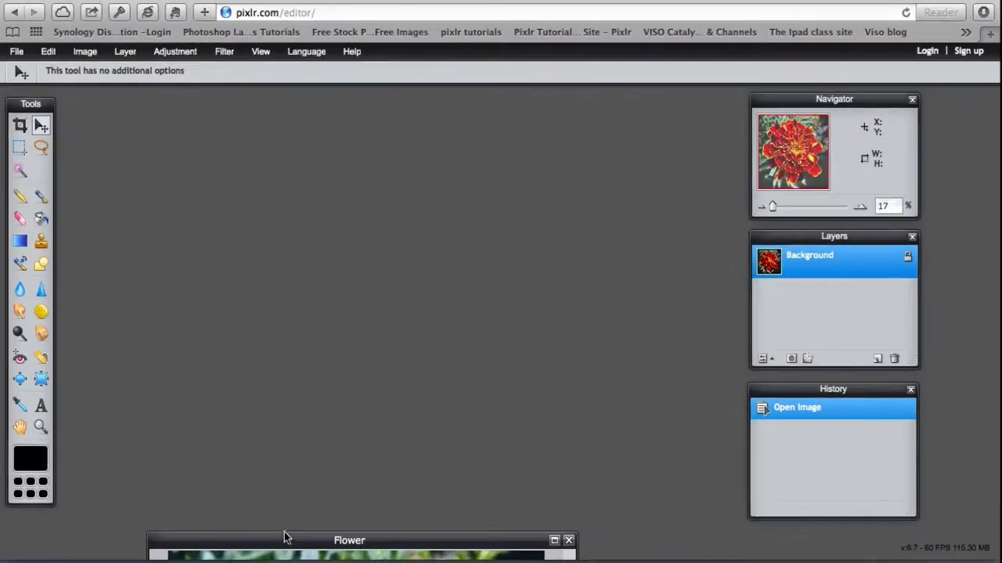
Duplicate the Flower image's Background layer into 'Background copy'
drag(284, 537, 303, 107)
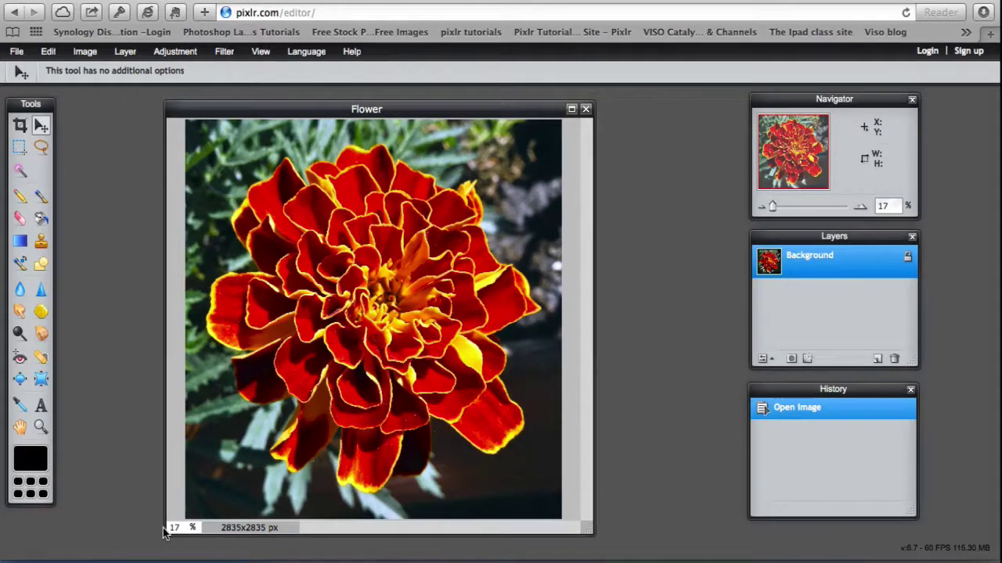
right_click(797, 263)
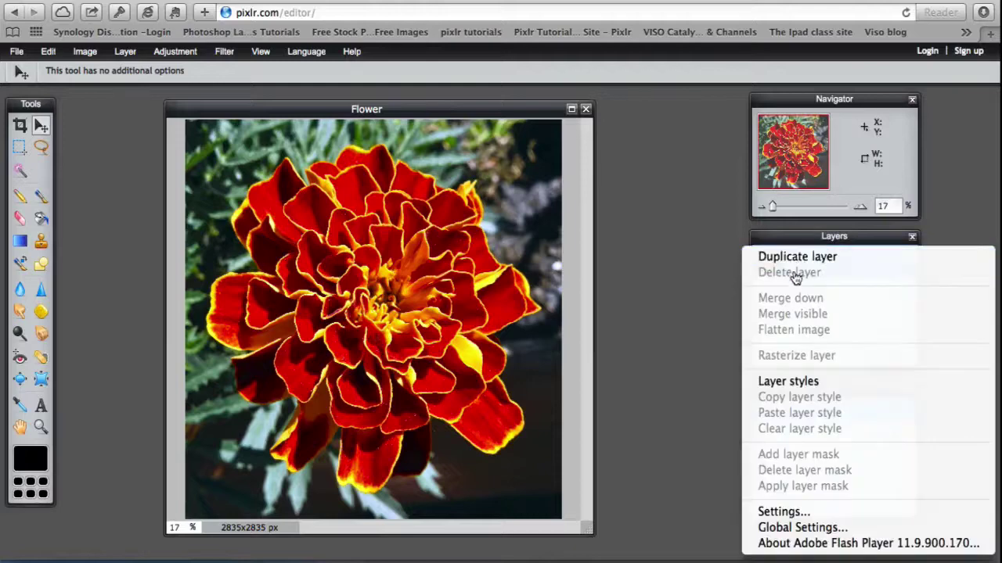
click(789, 259)
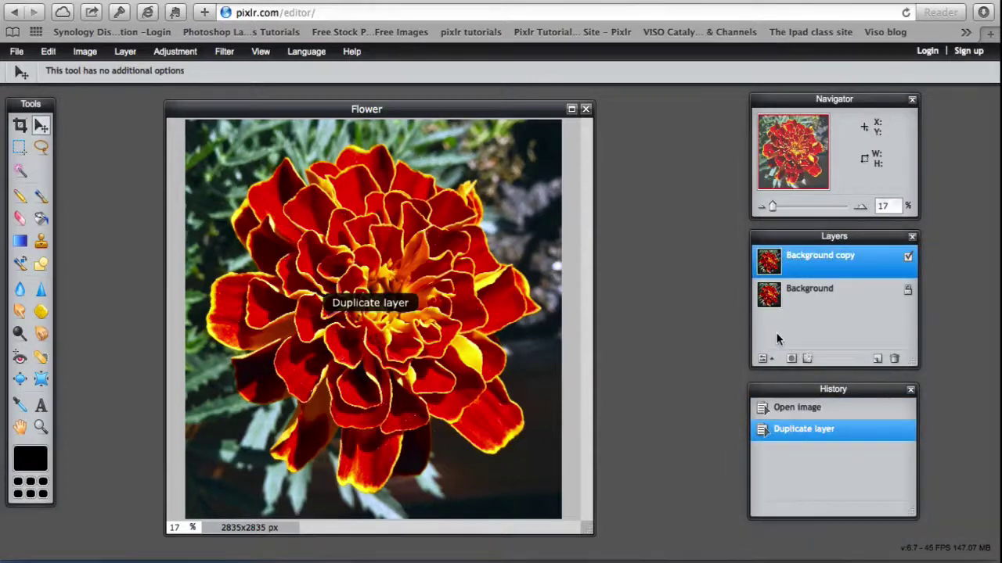
Lasso the marigold in a freehand selection (about 2753 × 2718 px) and copy it
drag(469, 108, 471, 95)
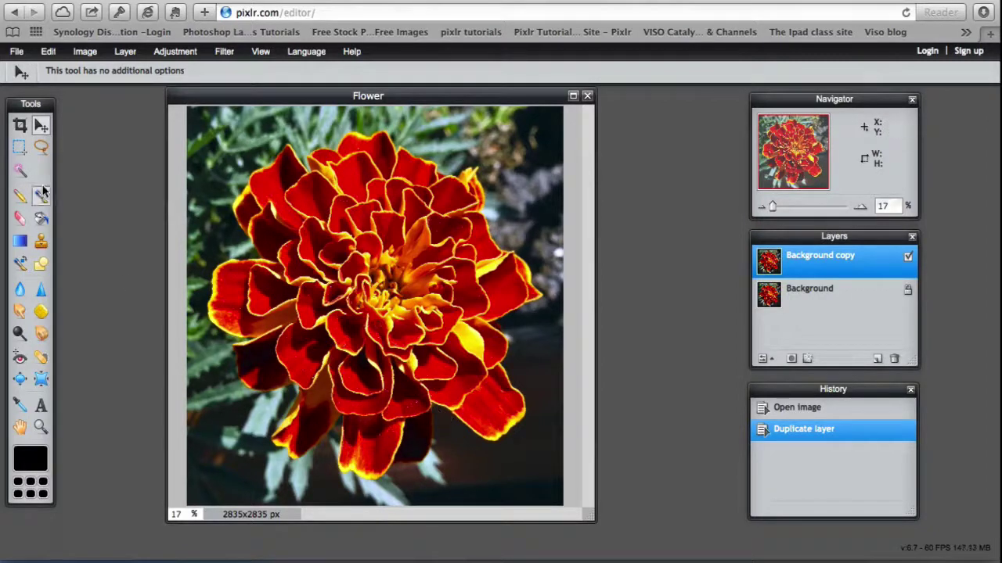
click(41, 146)
mouse_move(243, 163)
mouse_down()
mouse_move(294, 126)
mouse_move(386, 117)
mouse_move(502, 167)
mouse_move(513, 208)
mouse_move(559, 277)
mouse_move(560, 322)
mouse_move(546, 332)
mouse_move(548, 417)
mouse_move(462, 472)
mouse_move(400, 489)
mouse_move(318, 498)
mouse_move(269, 485)
mouse_move(223, 392)
mouse_move(200, 307)
mouse_move(222, 200)
mouse_up()
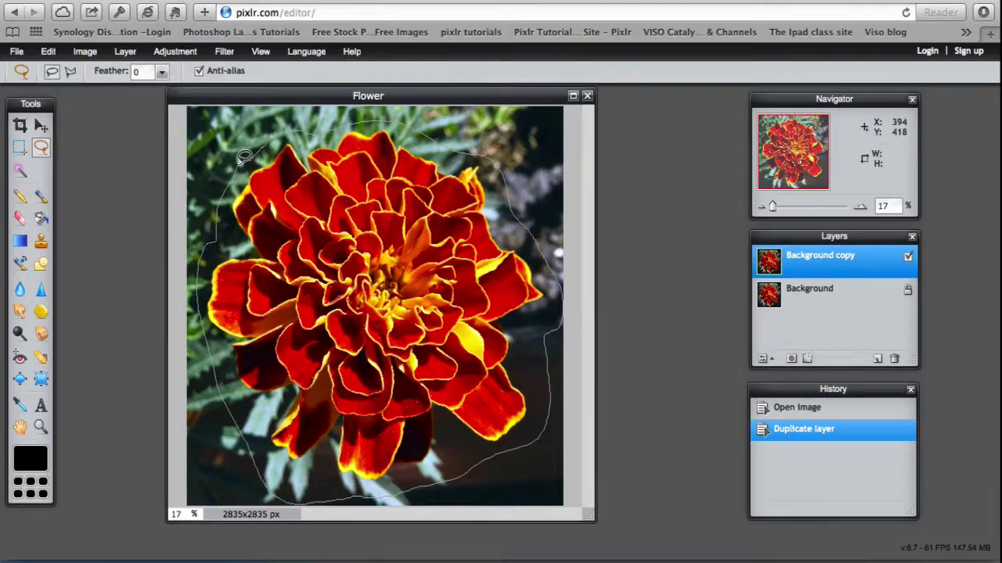
drag(246, 154, 252, 149)
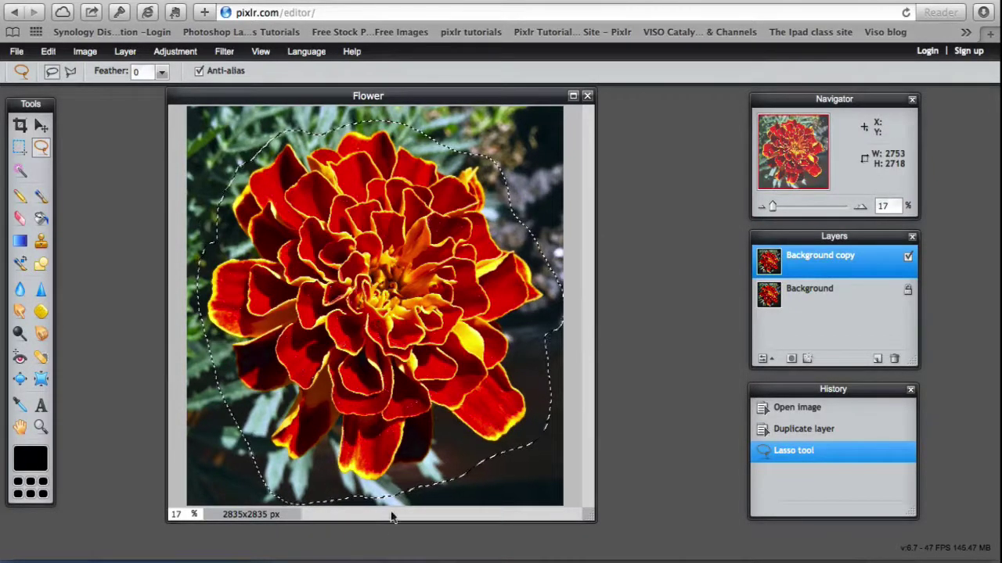
click(47, 51)
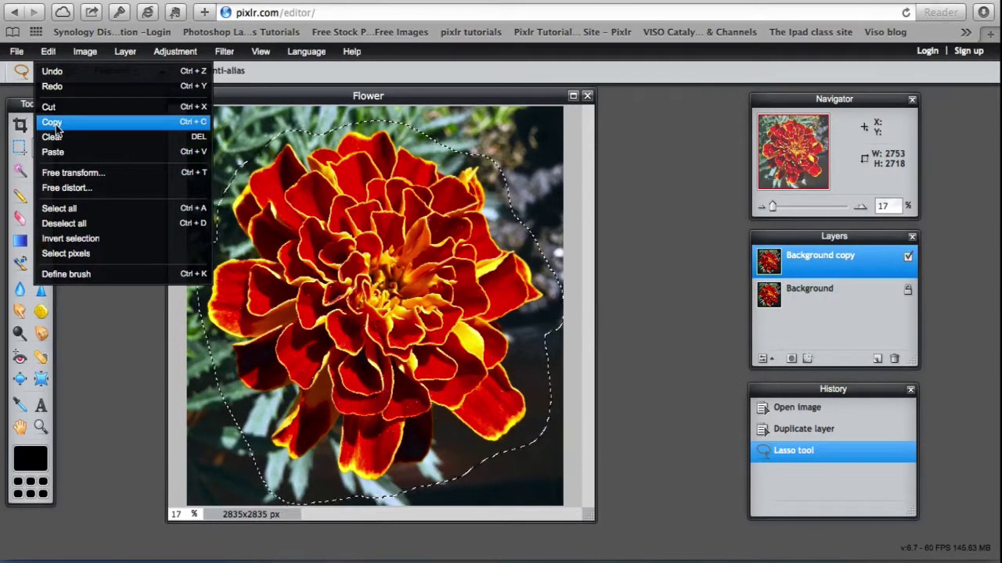
click(52, 123)
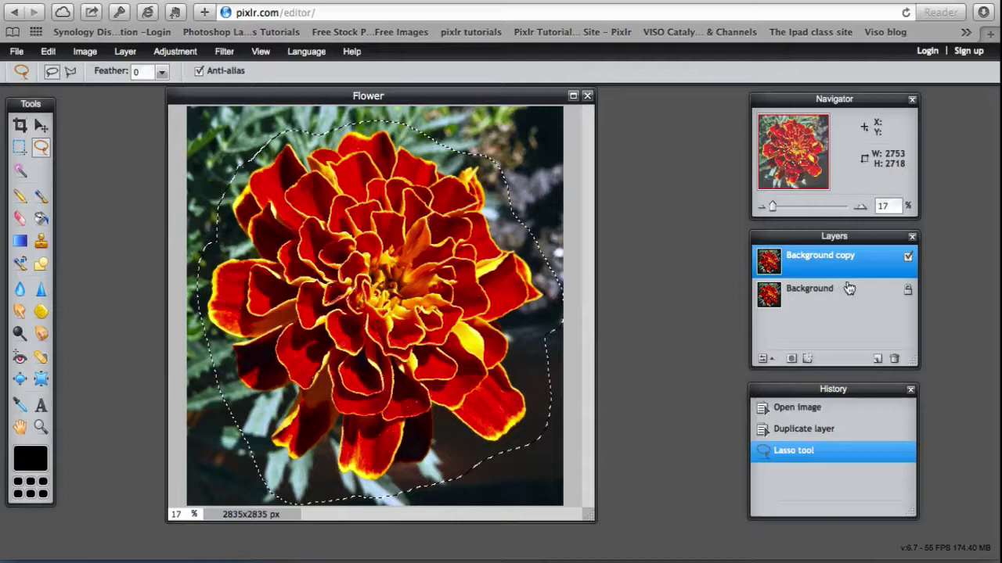
Add a new layer named 'transparent flower' and paste the copied marigold above it as Layer 3
click(877, 360)
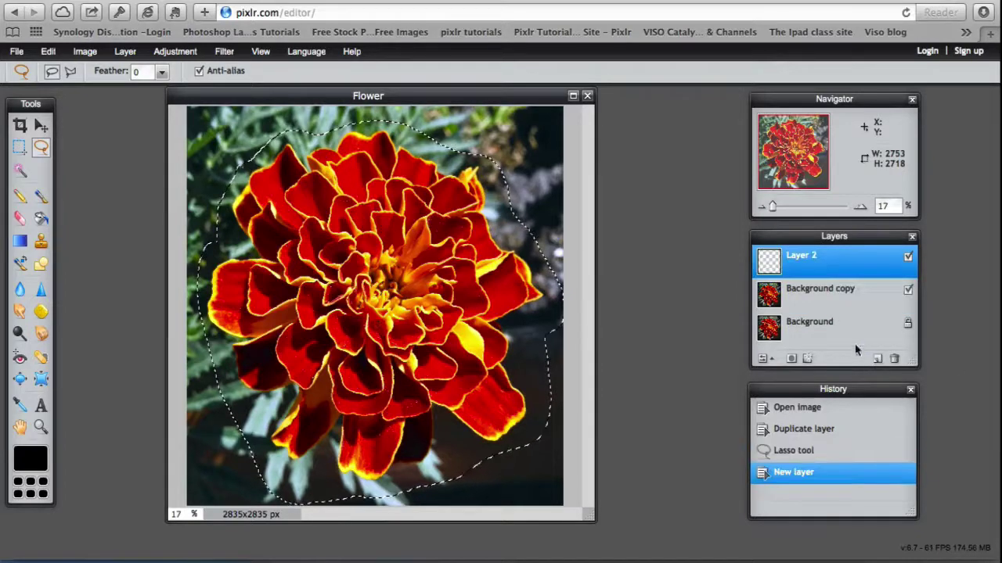
double_click(804, 262)
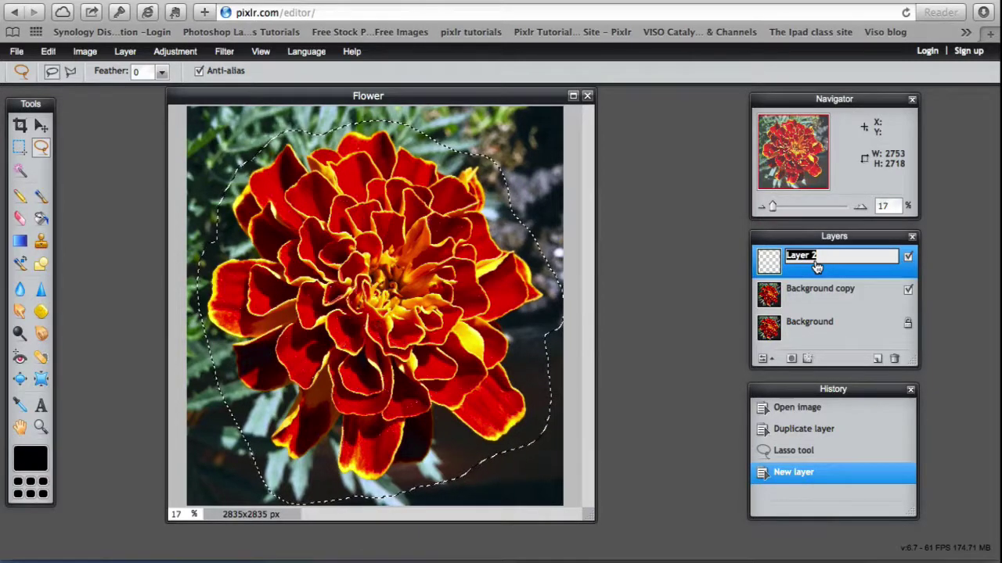
text(transparent flower)
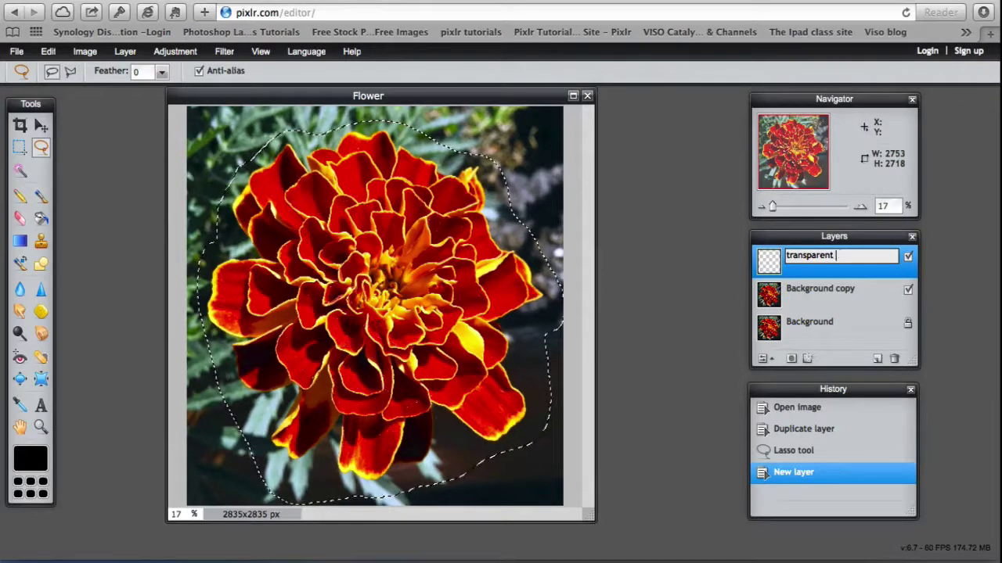
click(866, 288)
click(806, 270)
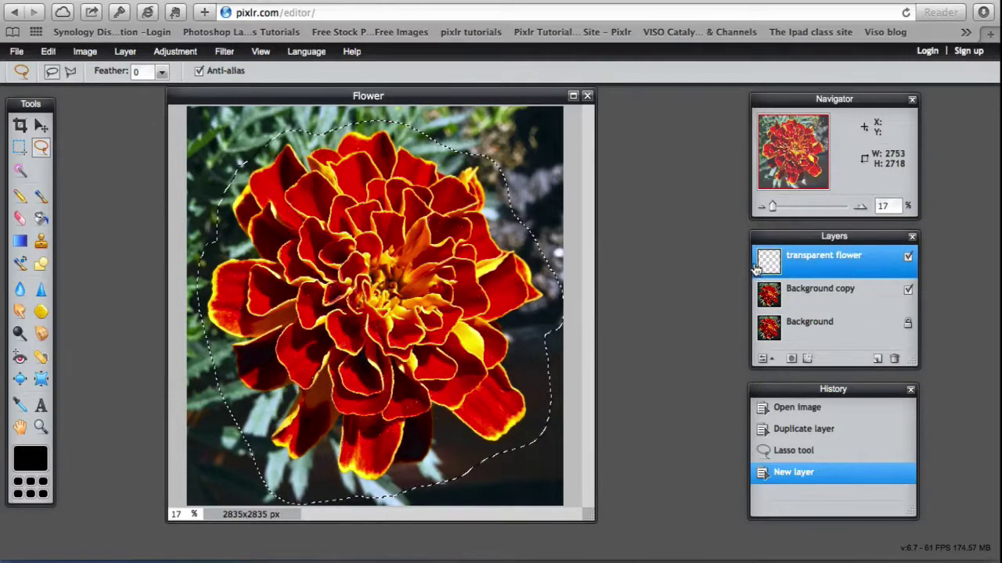
click(48, 51)
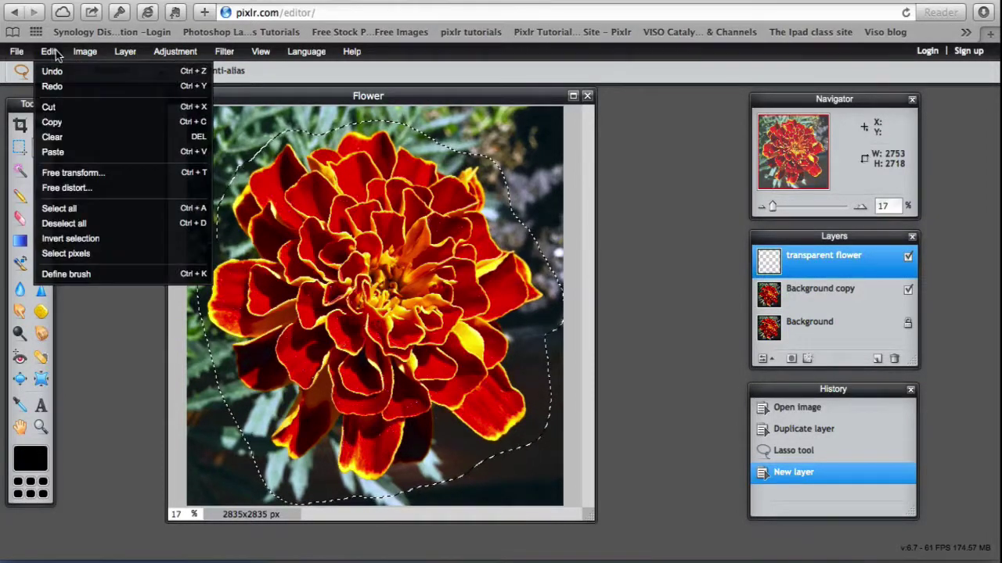
click(62, 159)
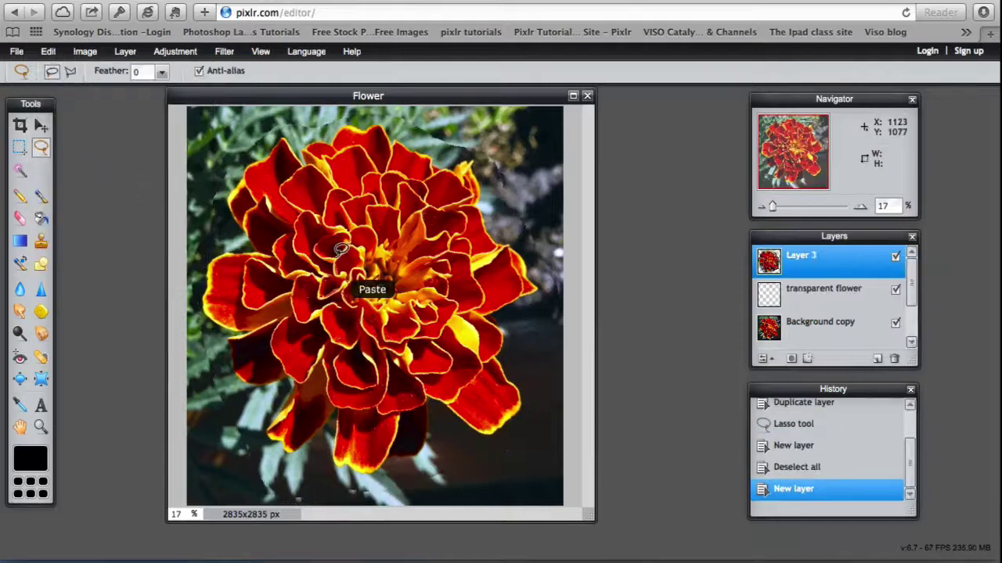
Reposition the pasted marigold, hide Background copy, and unlock Background as a hidden Layer 0
click(41, 127)
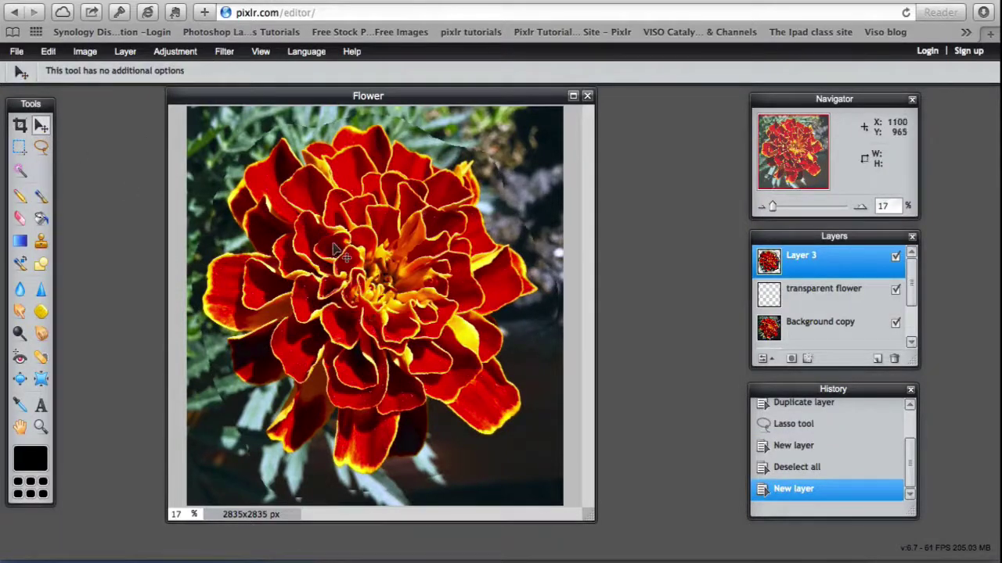
mouse_move(335, 248)
mouse_down()
mouse_move(296, 275)
mouse_move(356, 258)
mouse_move(342, 260)
mouse_up()
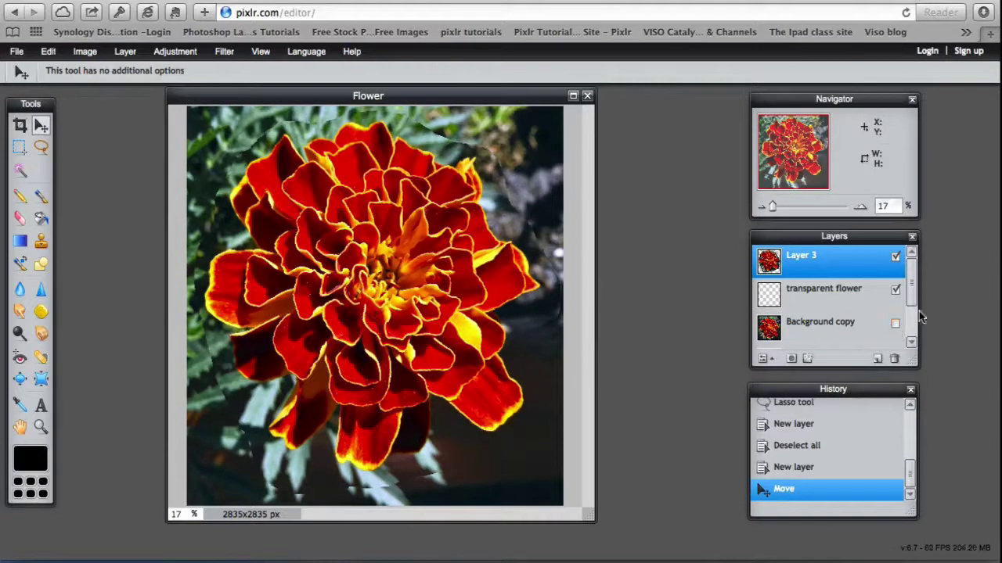
drag(913, 292, 913, 332)
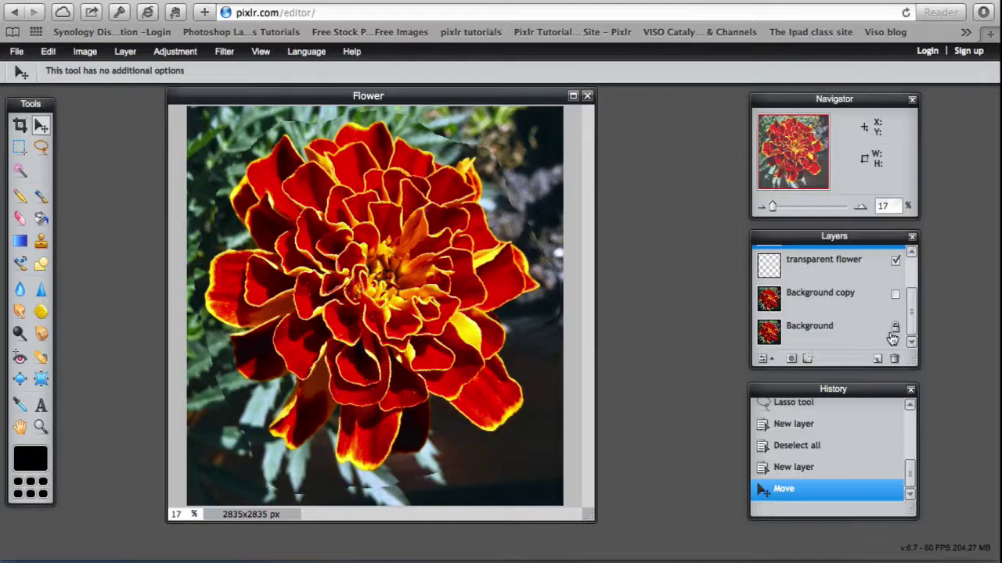
mouse_move(440, 268)
mouse_down()
mouse_move(469, 274)
mouse_move(509, 354)
mouse_move(437, 252)
mouse_up()
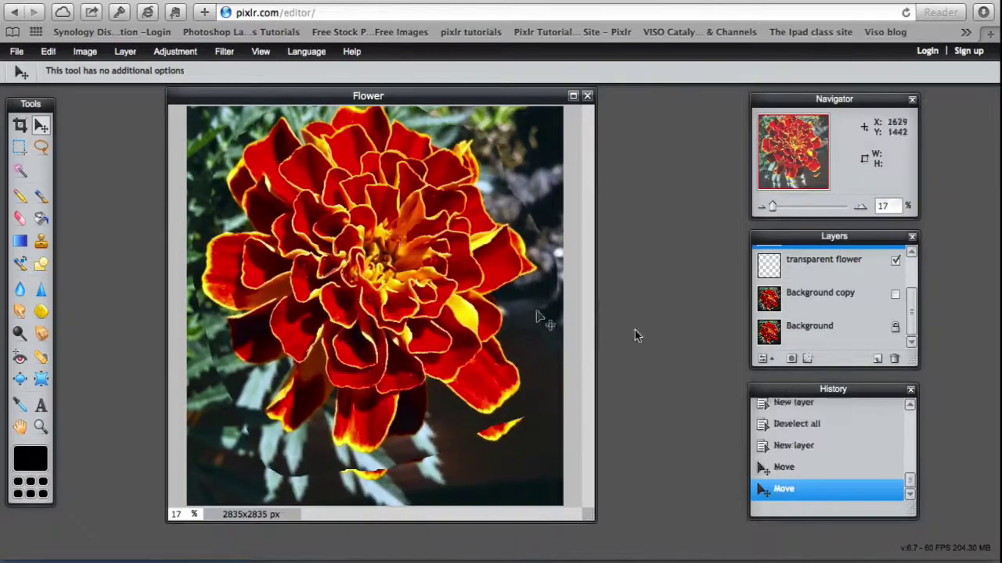
double_click(893, 329)
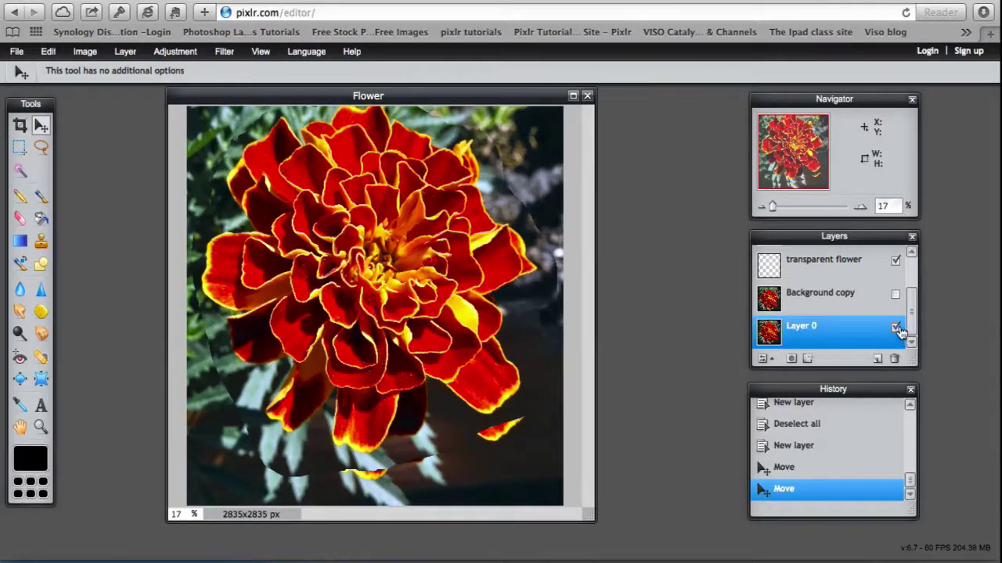
click(895, 327)
Paste the marigold again over the transparent flower layer and reposition the Layer 3 marigold
click(348, 335)
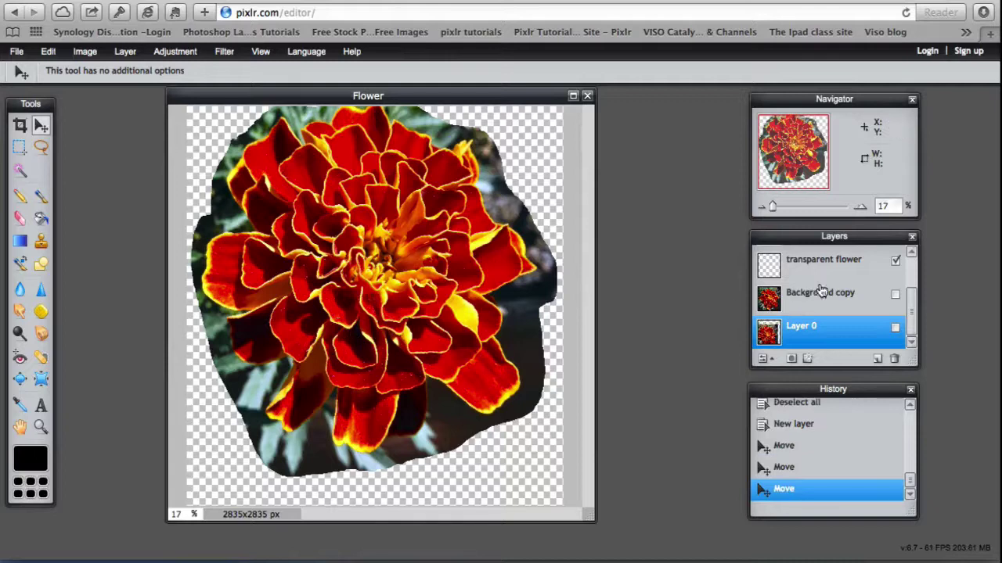
click(813, 263)
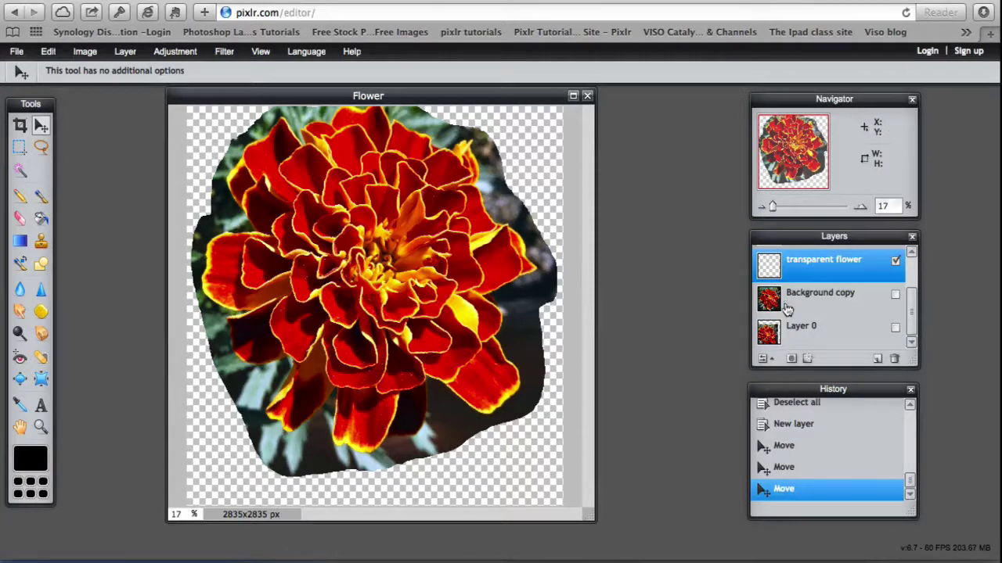
key(ctrl+v)
click(814, 264)
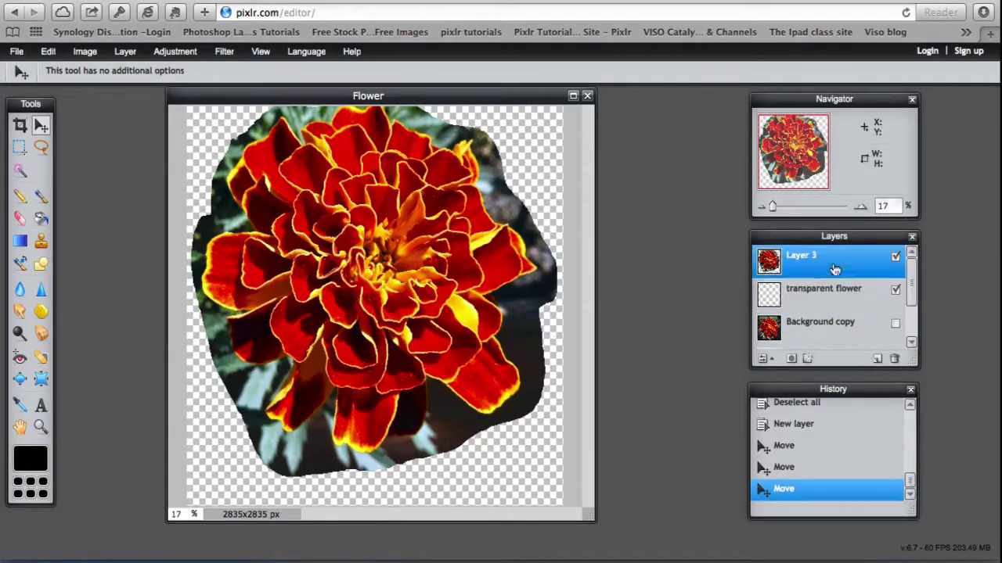
mouse_move(399, 287)
mouse_down()
mouse_move(360, 291)
mouse_move(405, 297)
mouse_up()
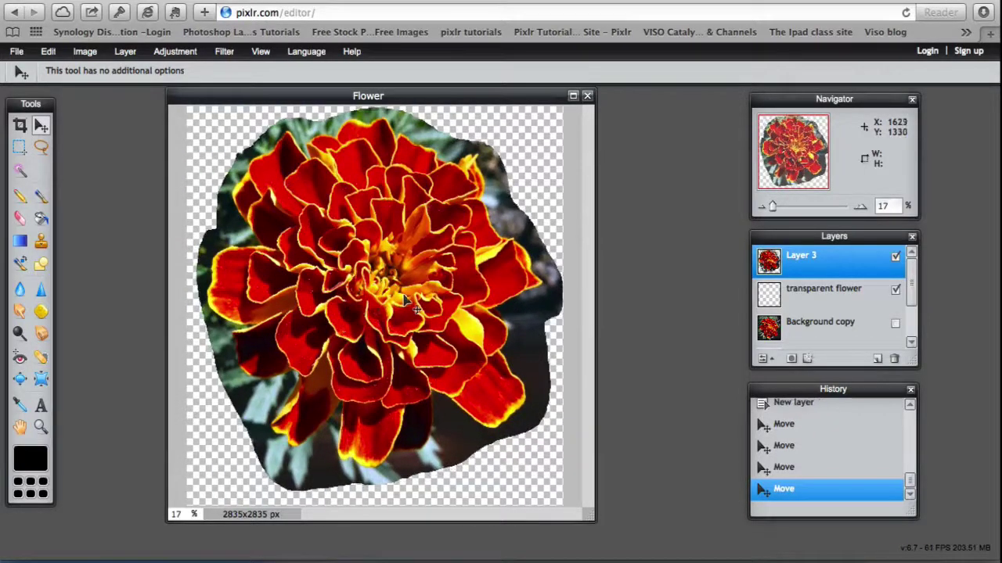
drag(912, 292, 913, 256)
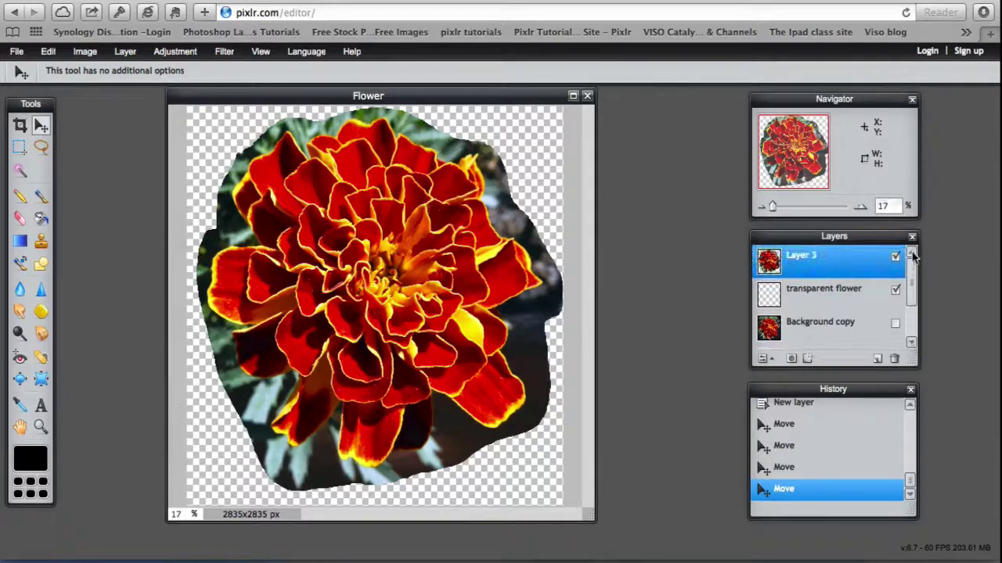
Erase the leftover fringe along the marigold's left and lower-left edges with a 70 px soft eraser
click(19, 219)
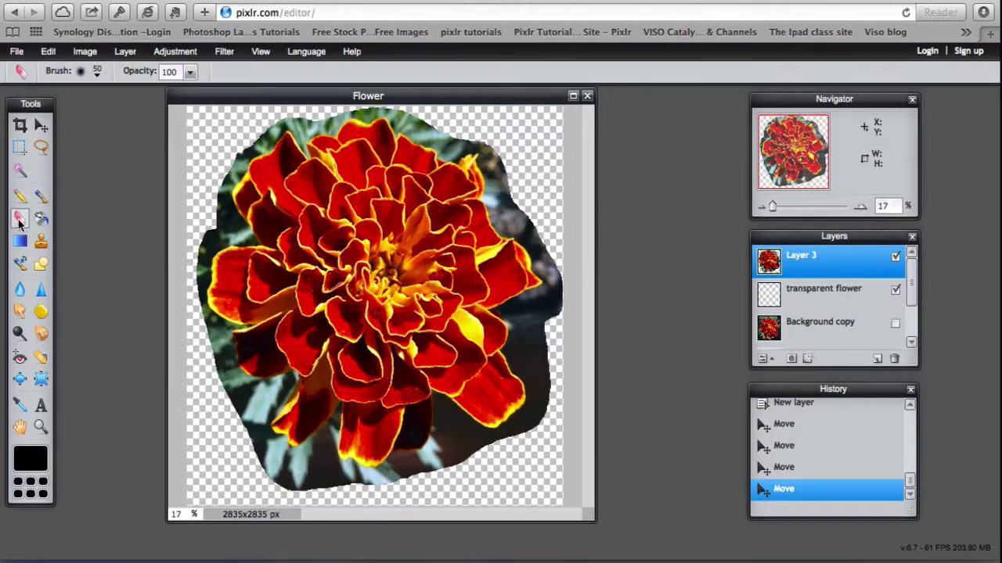
click(97, 72)
click(247, 147)
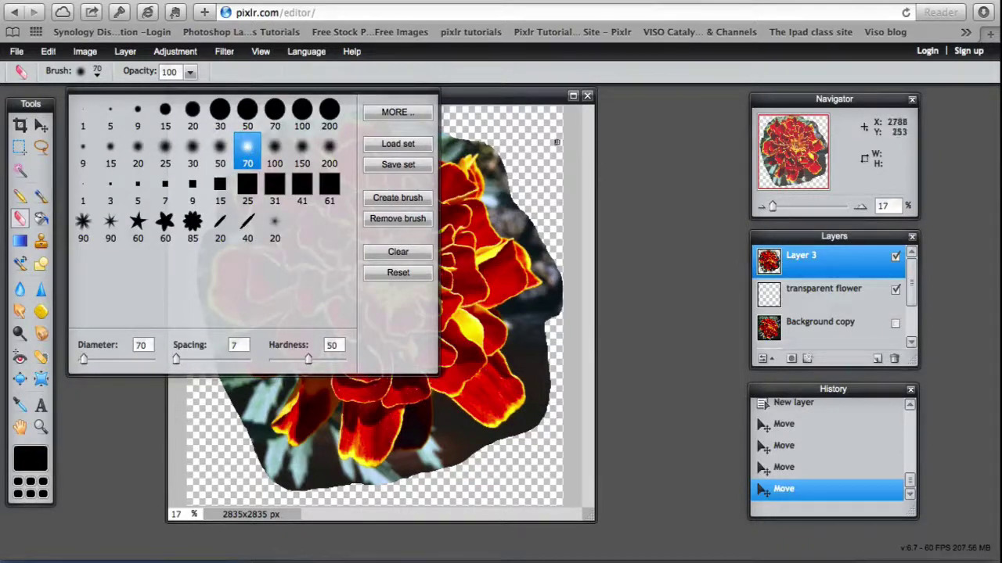
click(510, 102)
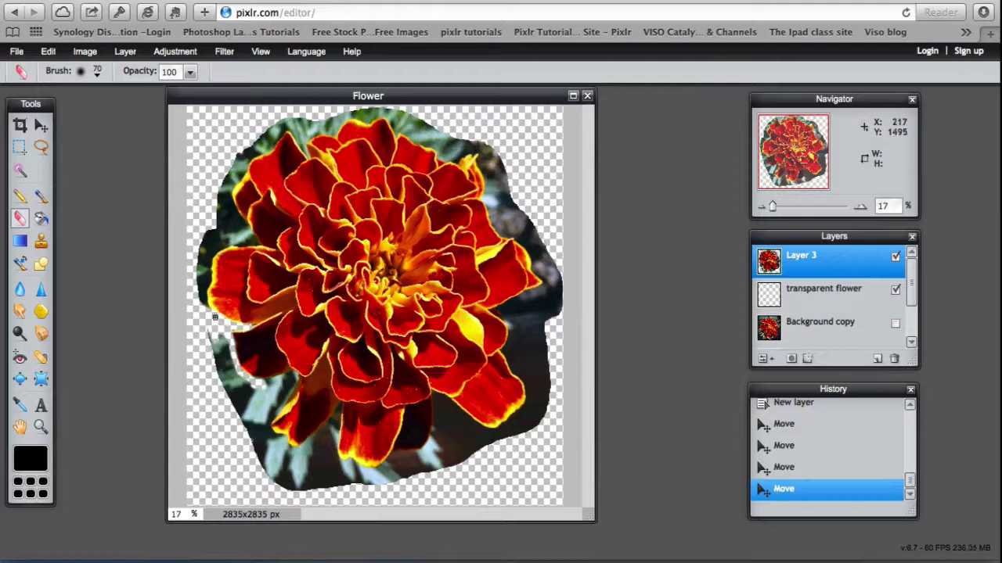
drag(214, 316, 243, 367)
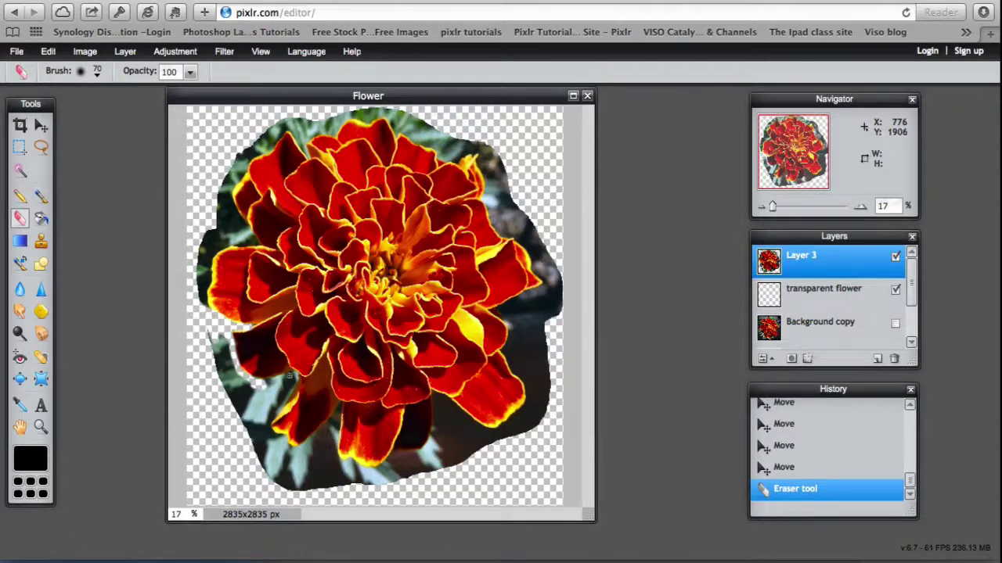
click(259, 380)
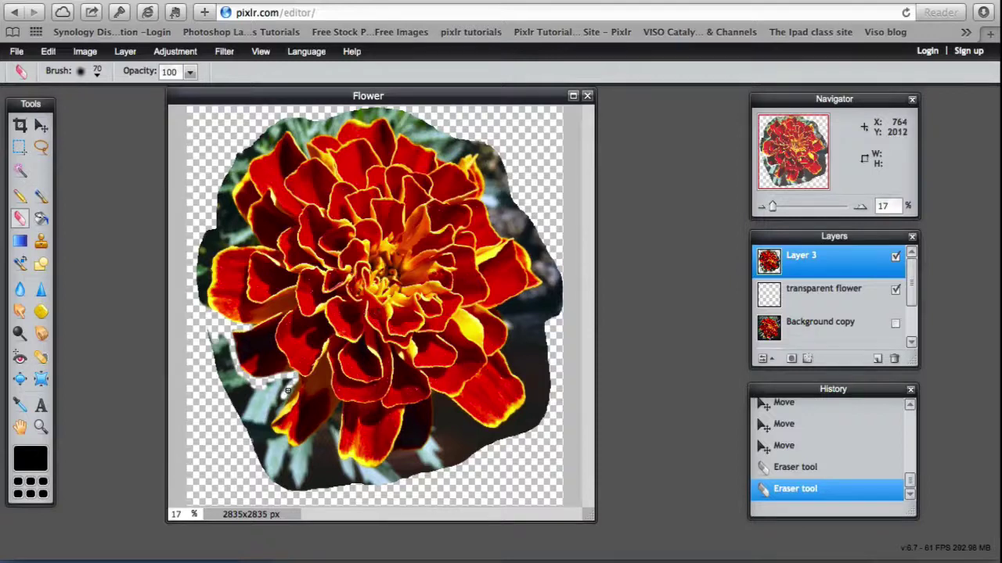
mouse_move(278, 413)
mouse_down()
mouse_move(265, 430)
mouse_move(244, 426)
mouse_up()
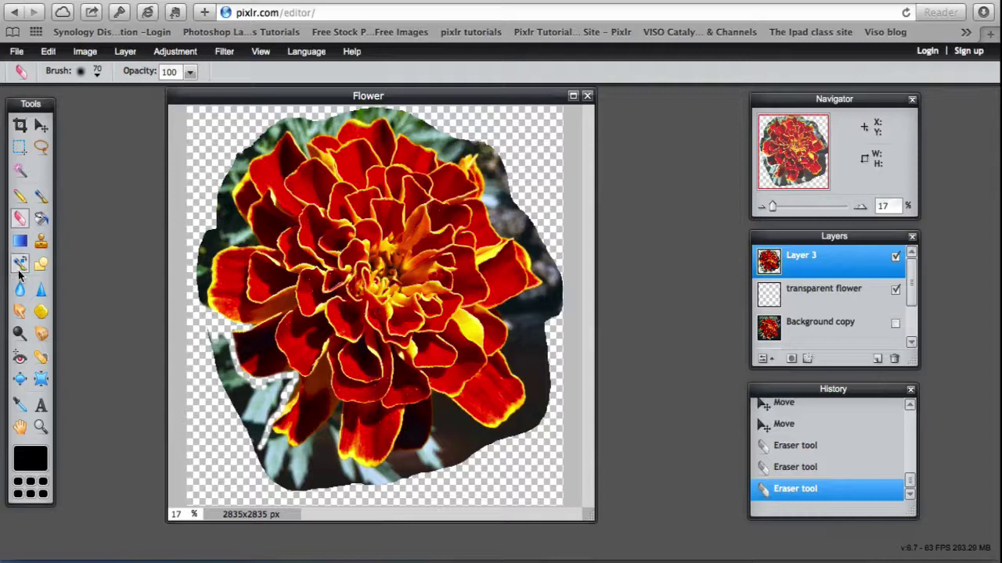
Switch to the 200 soft eraser brush and erase the remaining dark leaf edge at lower left
click(87, 74)
click(304, 150)
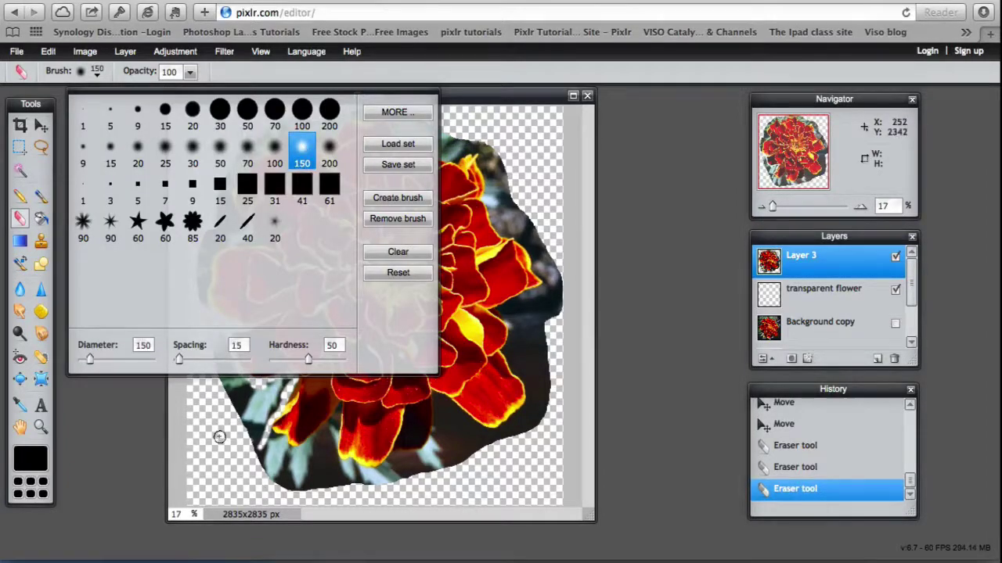
click(329, 151)
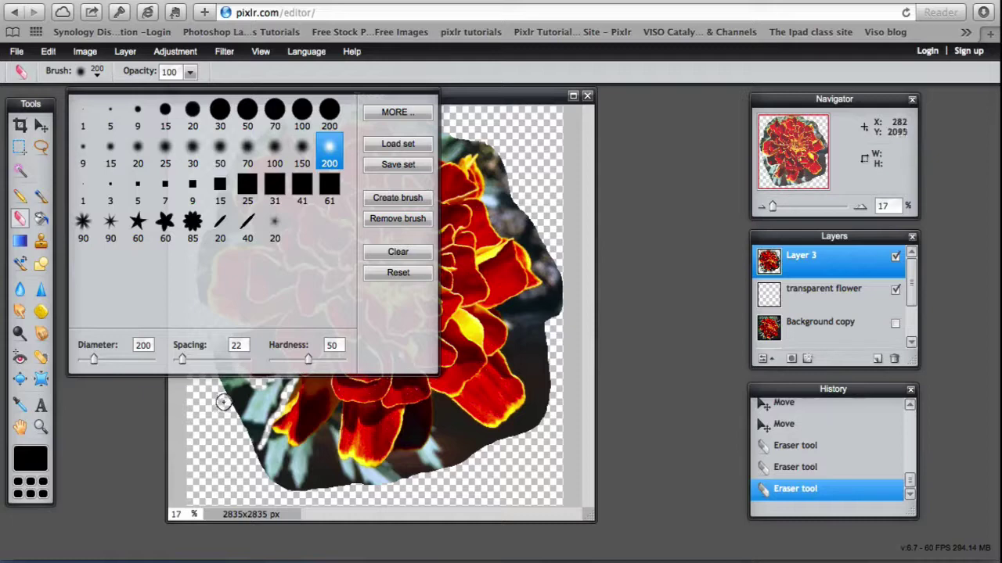
click(467, 91)
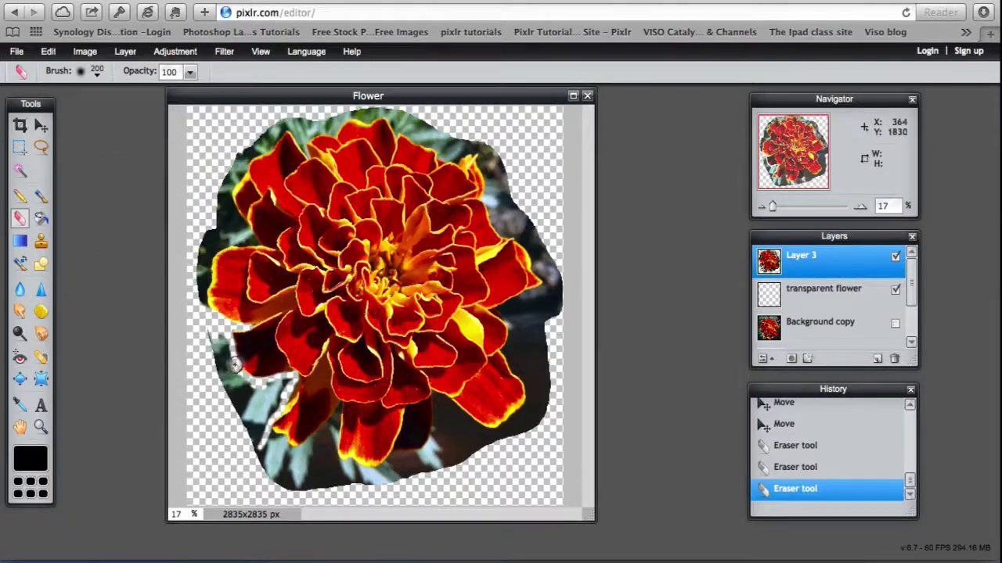
mouse_move(235, 366)
mouse_down()
mouse_move(197, 321)
mouse_move(229, 392)
mouse_move(238, 398)
mouse_move(230, 377)
mouse_move(245, 393)
mouse_move(269, 388)
mouse_move(256, 457)
mouse_move(238, 383)
mouse_move(253, 424)
mouse_move(233, 393)
mouse_move(259, 400)
mouse_move(257, 416)
mouse_move(201, 421)
mouse_up()
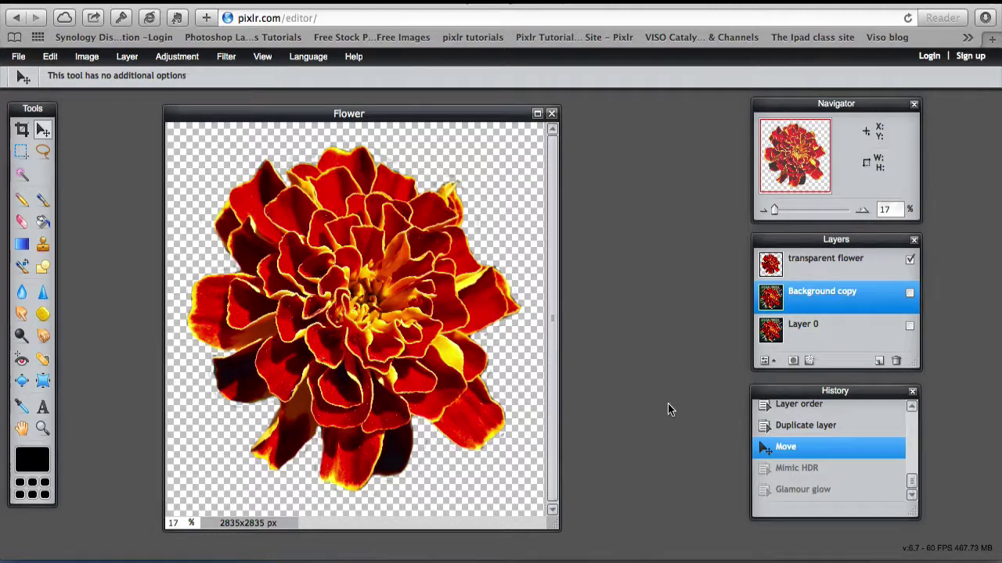
Show Background copy and Layer 0 again, undo back to Duplicate layer, and nudge the transparent flower
click(910, 294)
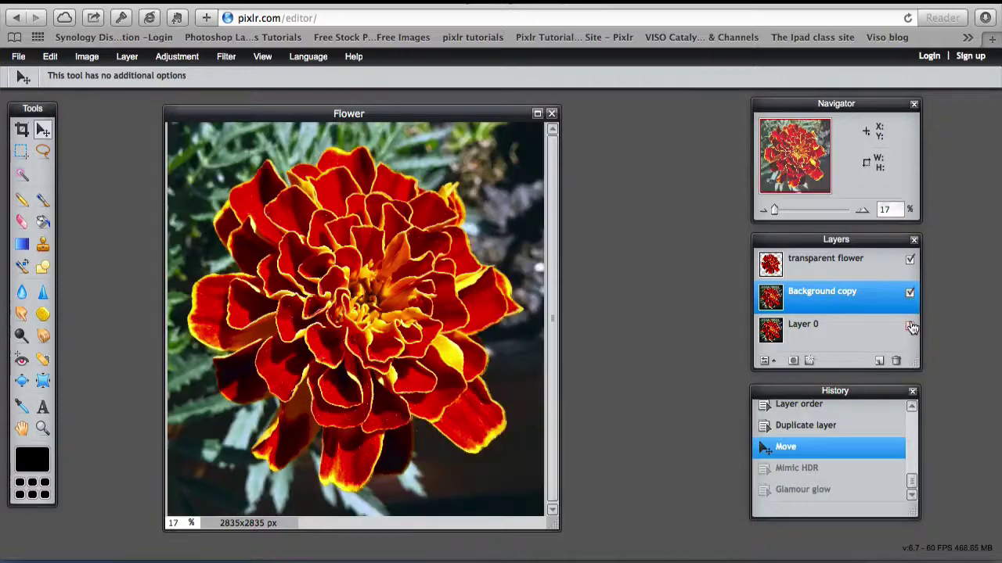
click(910, 326)
key(ctrl+z)
key(ctrl+z)
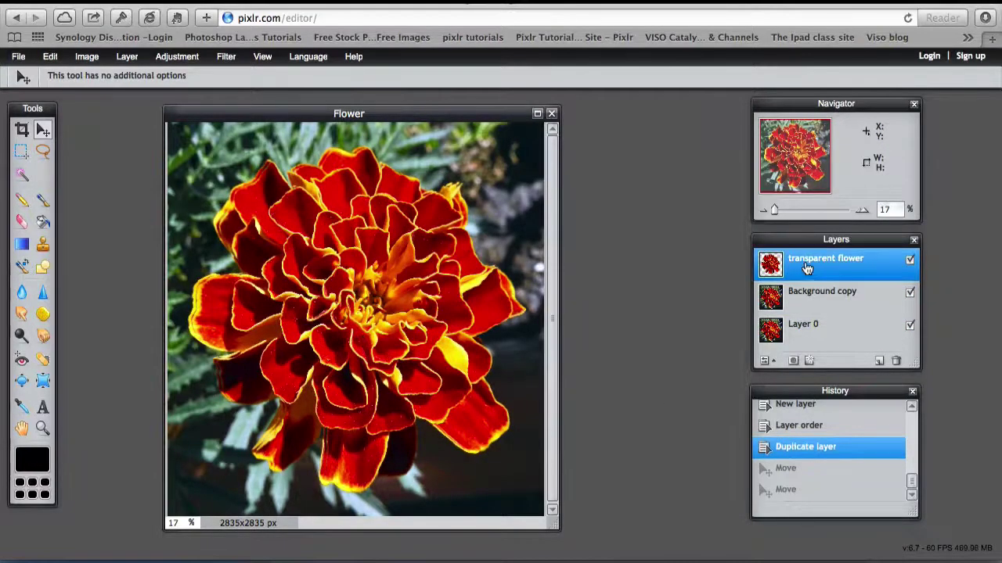
mouse_move(301, 285)
mouse_down()
mouse_move(360, 316)
mouse_move(296, 287)
mouse_up()
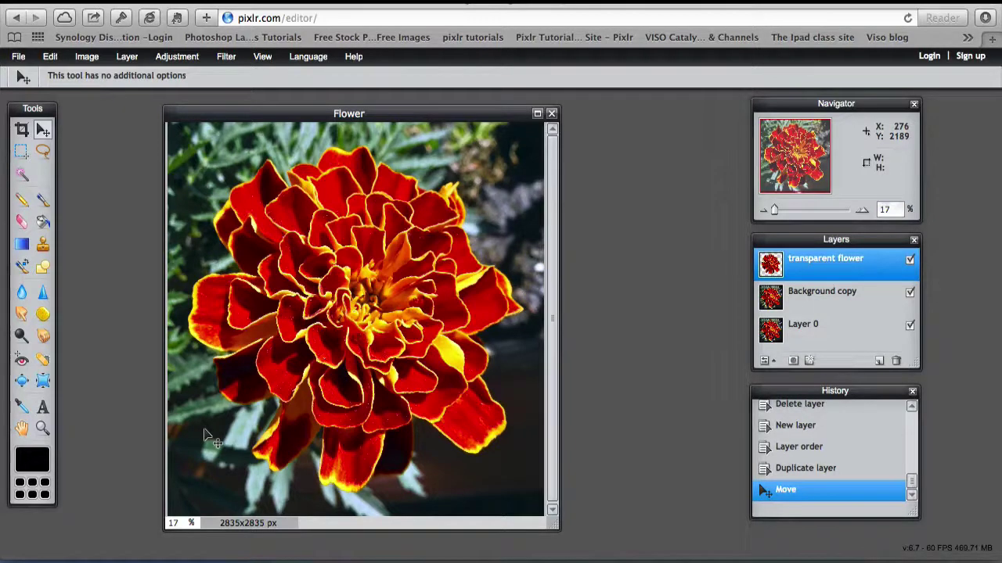
click(822, 296)
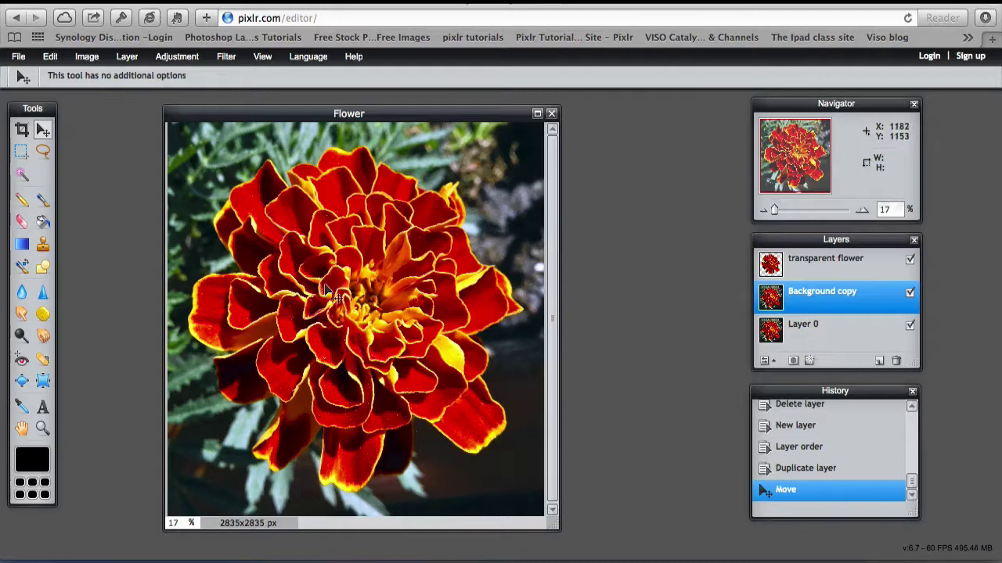
Preview the Pointinize filter with Small circles on Background copy, then cancel it
click(226, 57)
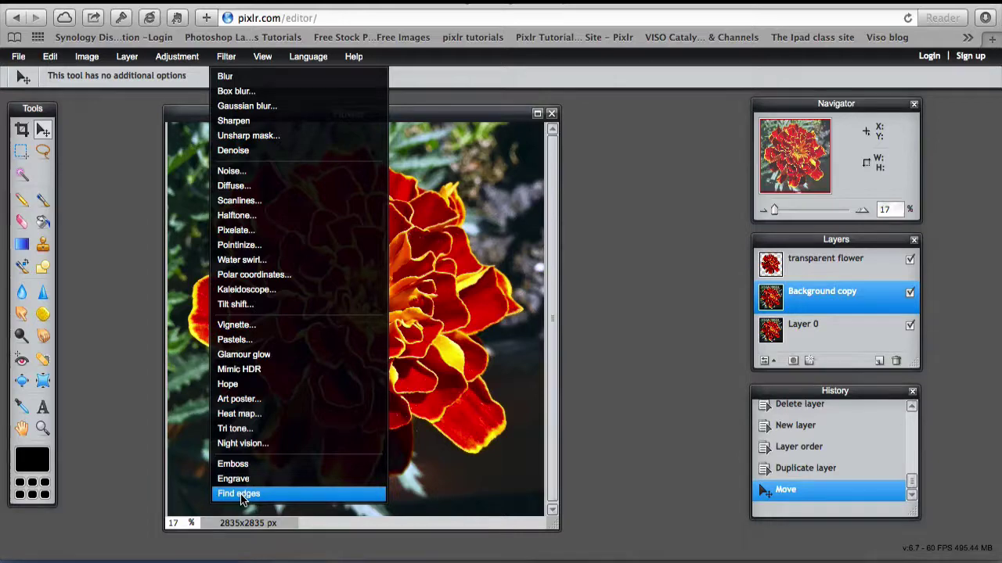
click(228, 246)
click(554, 243)
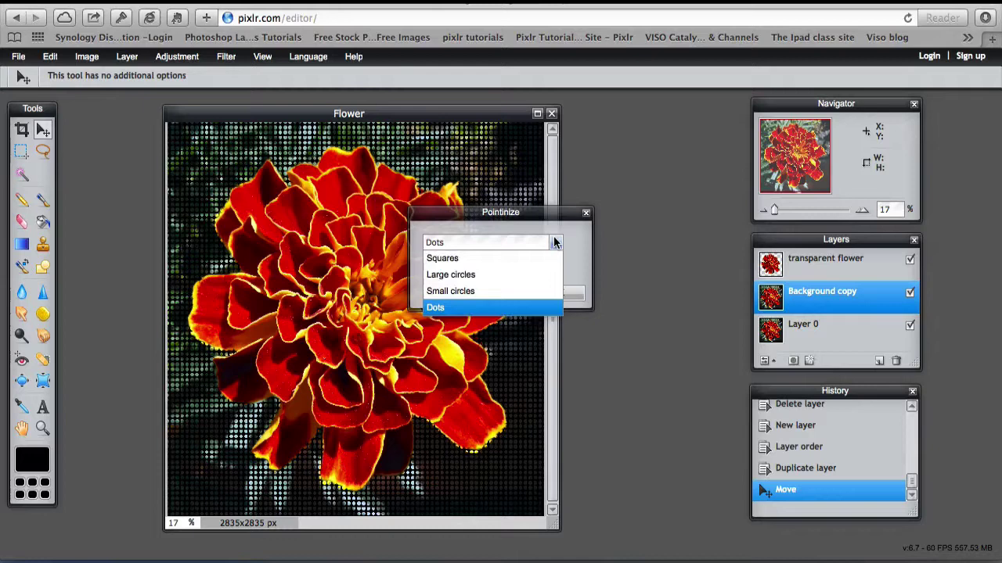
click(457, 289)
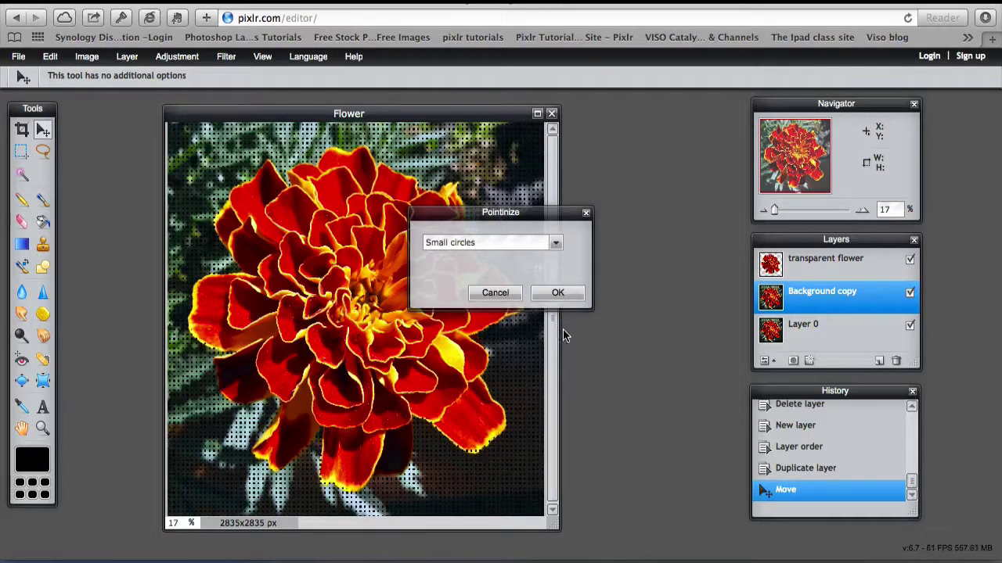
click(503, 294)
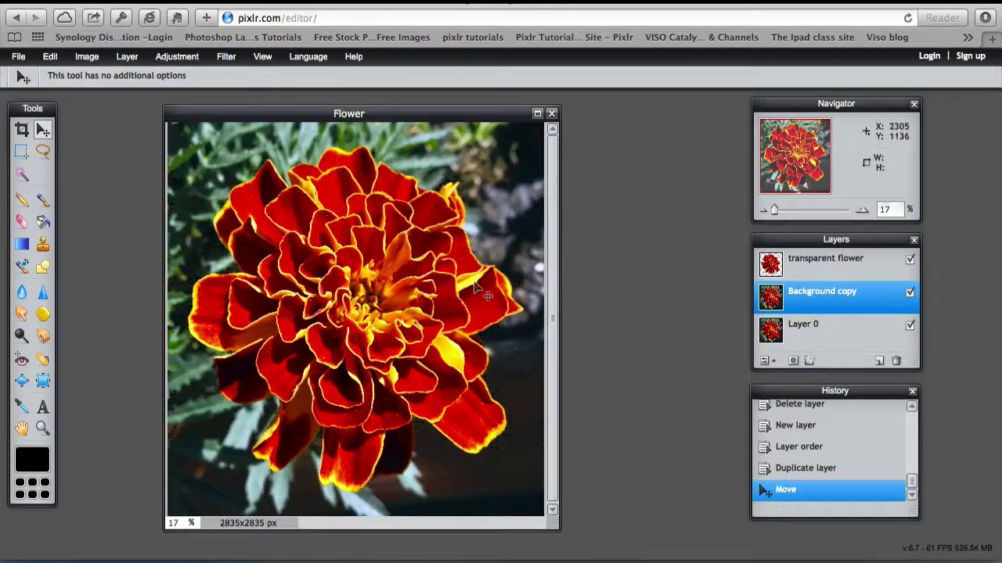
Apply Find edges to Background copy and toggle the transparent flower off and on to check it
click(226, 57)
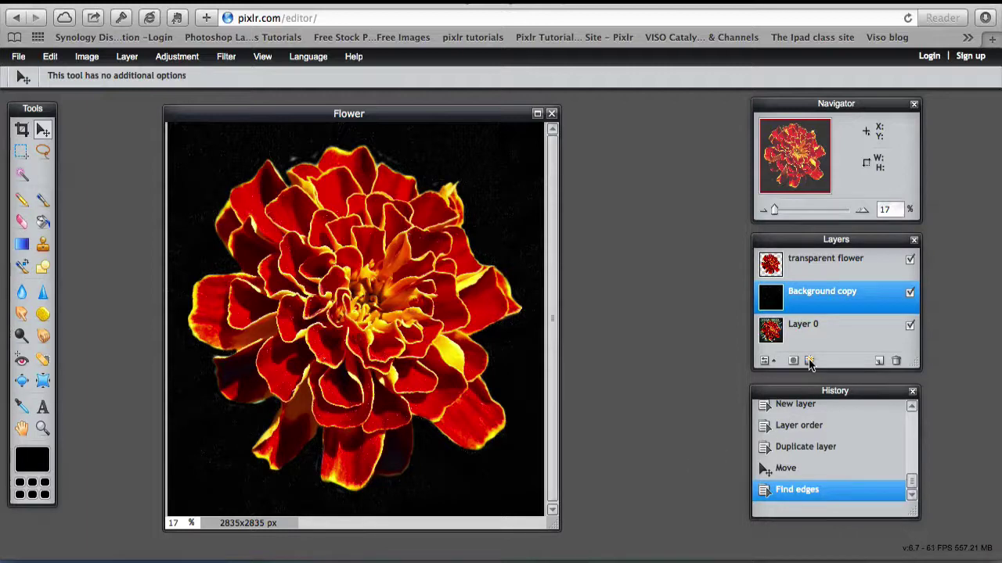
click(910, 260)
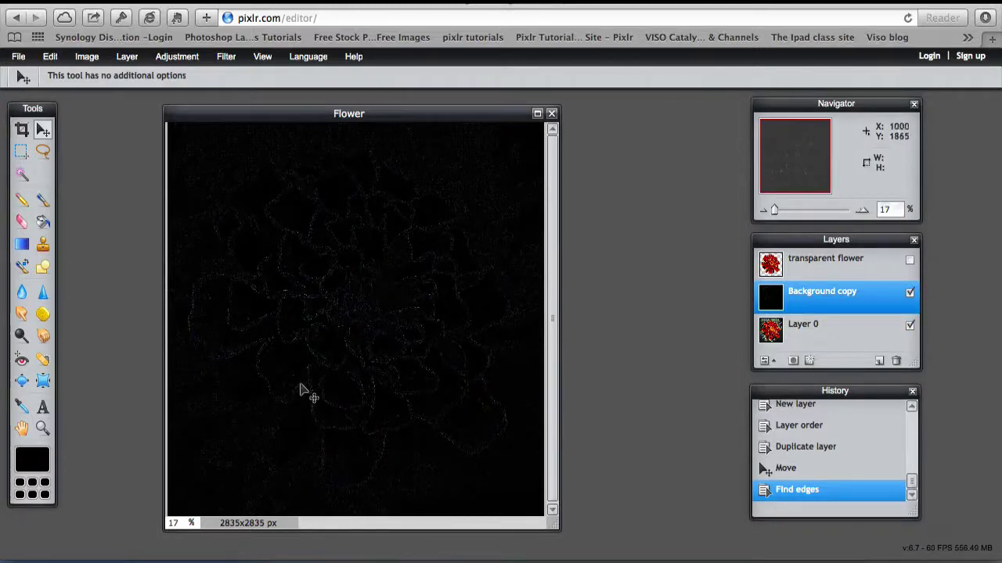
click(911, 261)
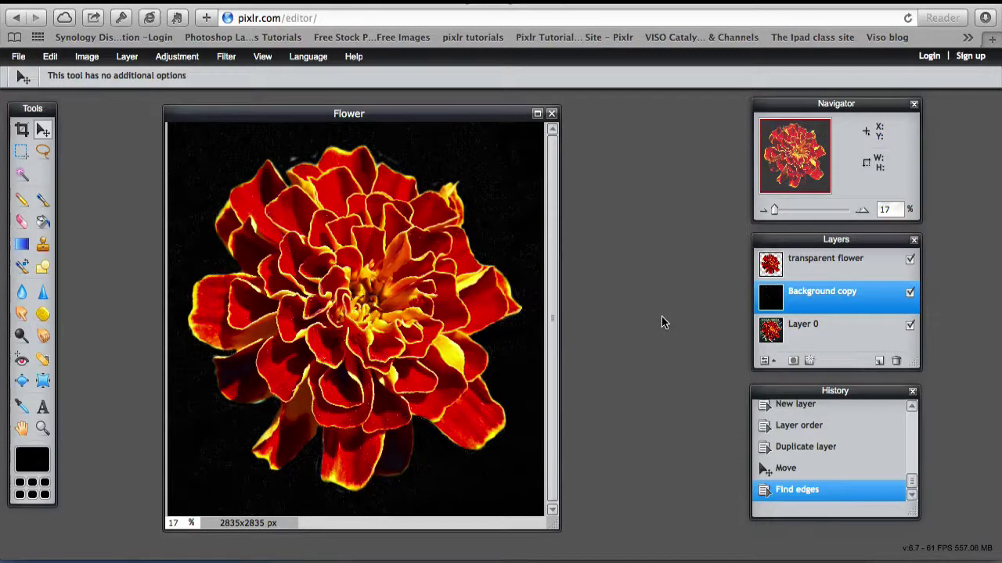
Add a new layer above transparent flower and rename it 'brush -bottom'
click(828, 263)
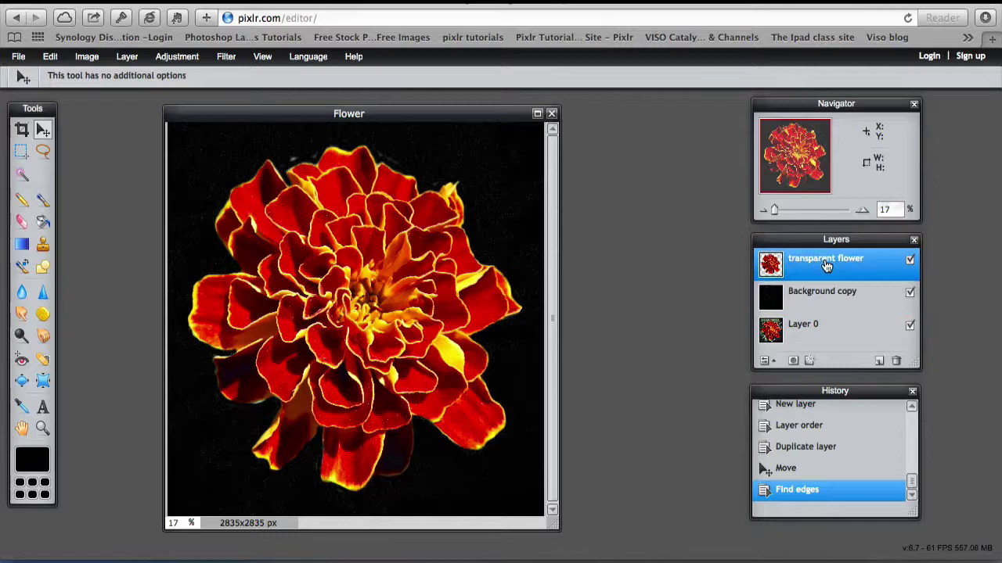
click(879, 361)
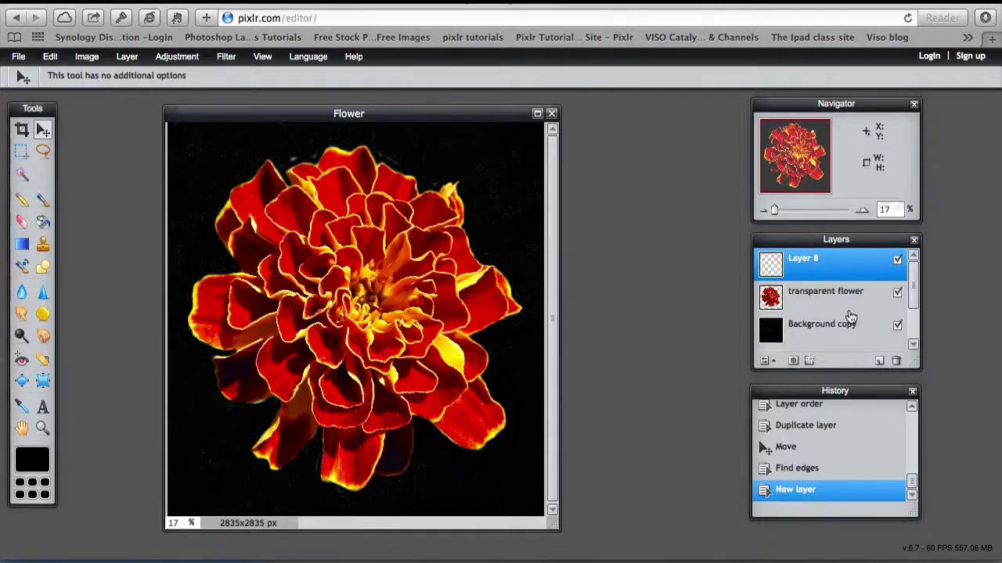
double_click(793, 264)
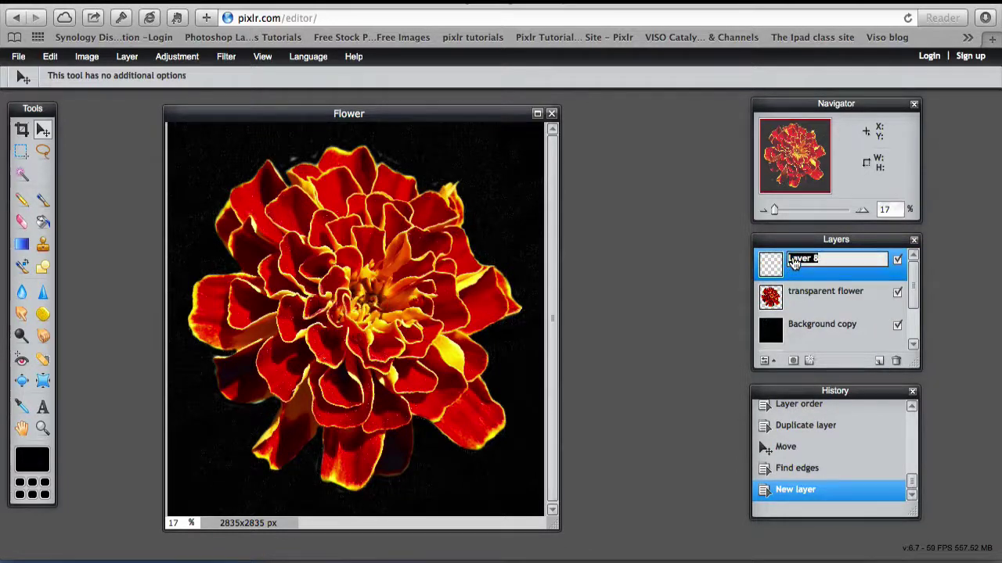
text(brush -bottom)
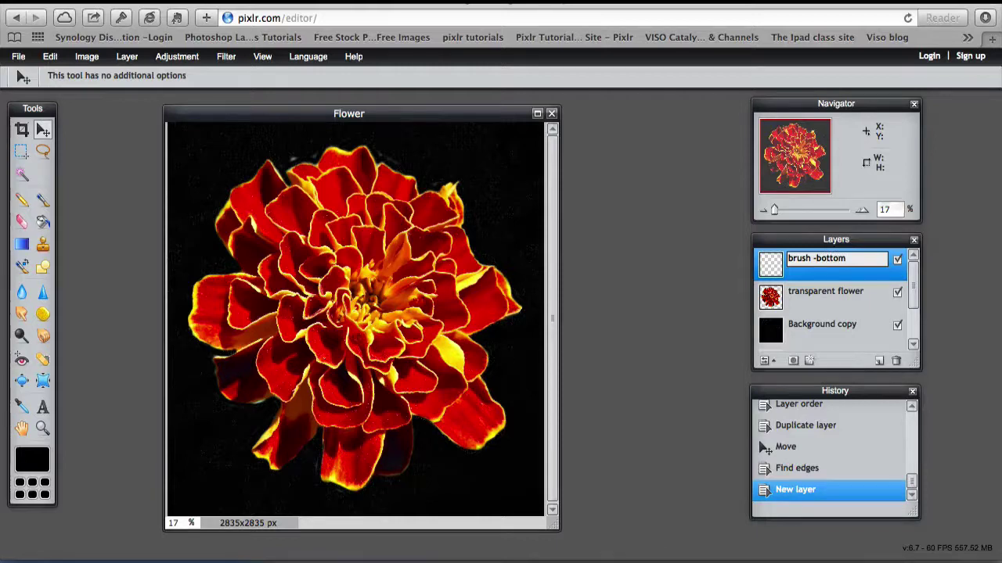
click(822, 313)
click(810, 270)
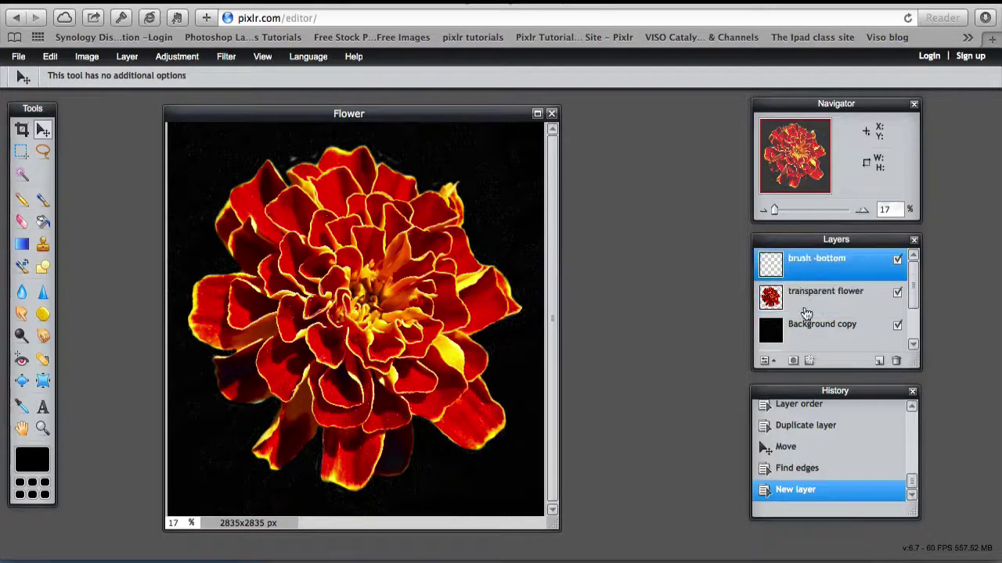
drag(264, 116, 266, 100)
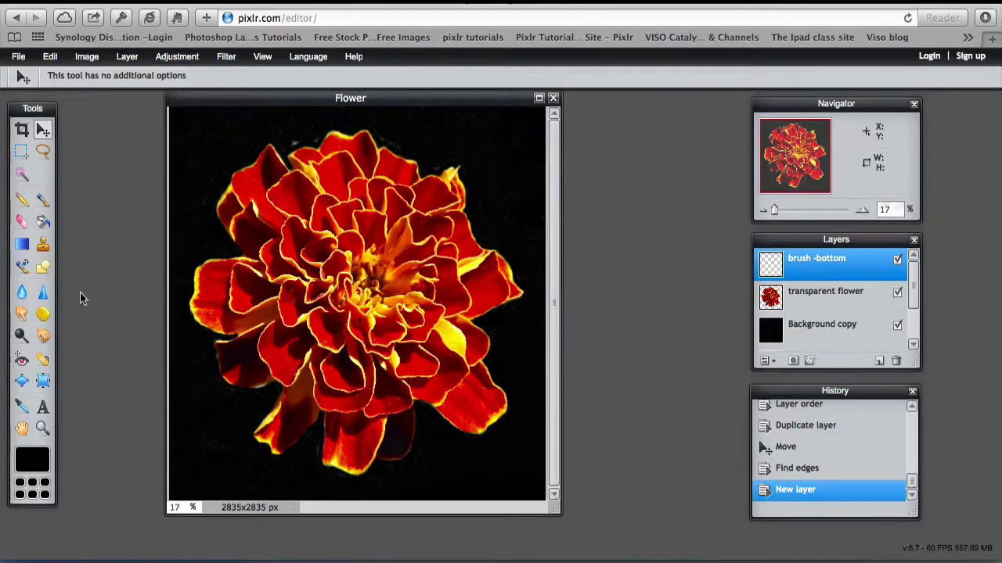
With the Brush tool, add the Vector stalks set from the Shapes category to the brush presets
click(43, 202)
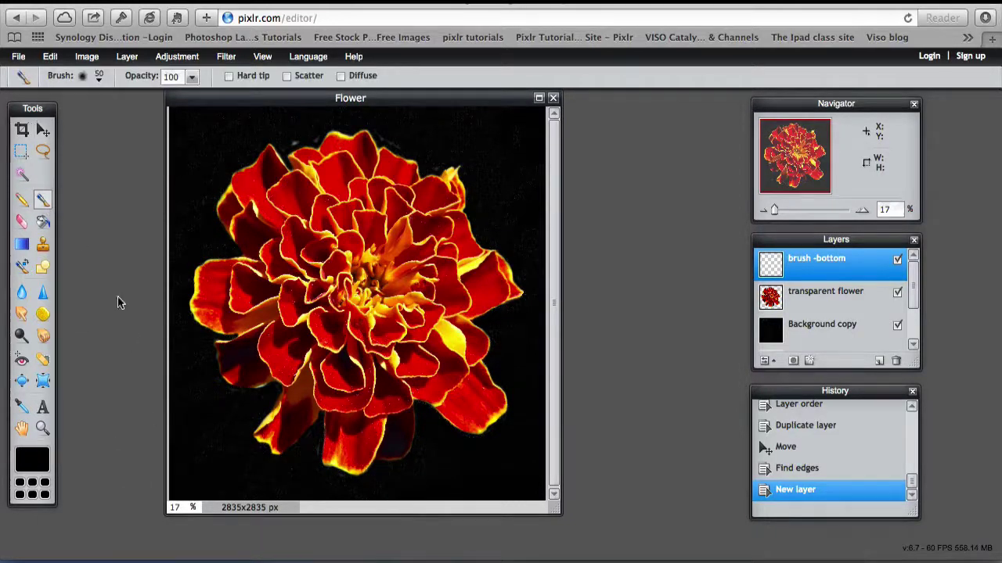
click(101, 77)
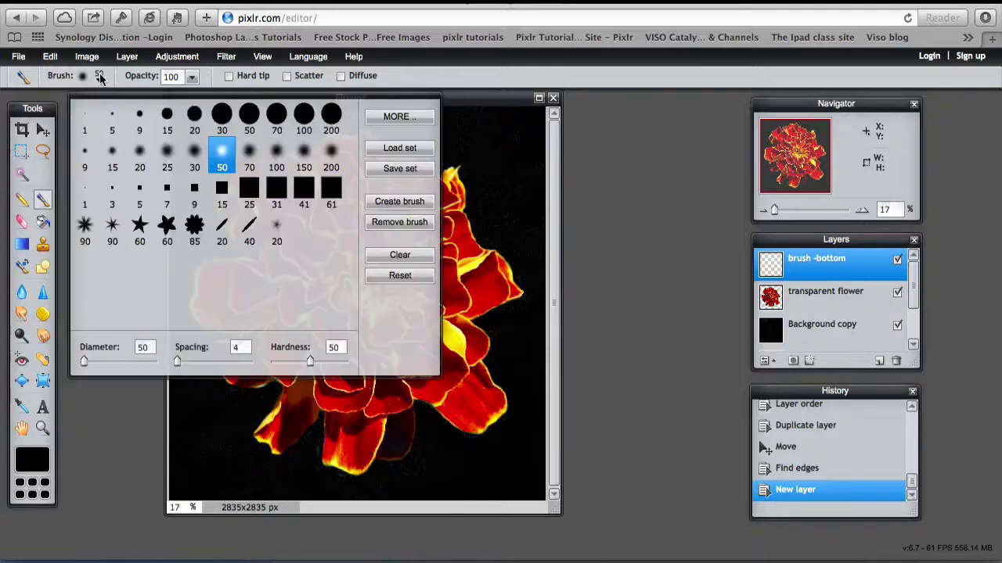
click(398, 119)
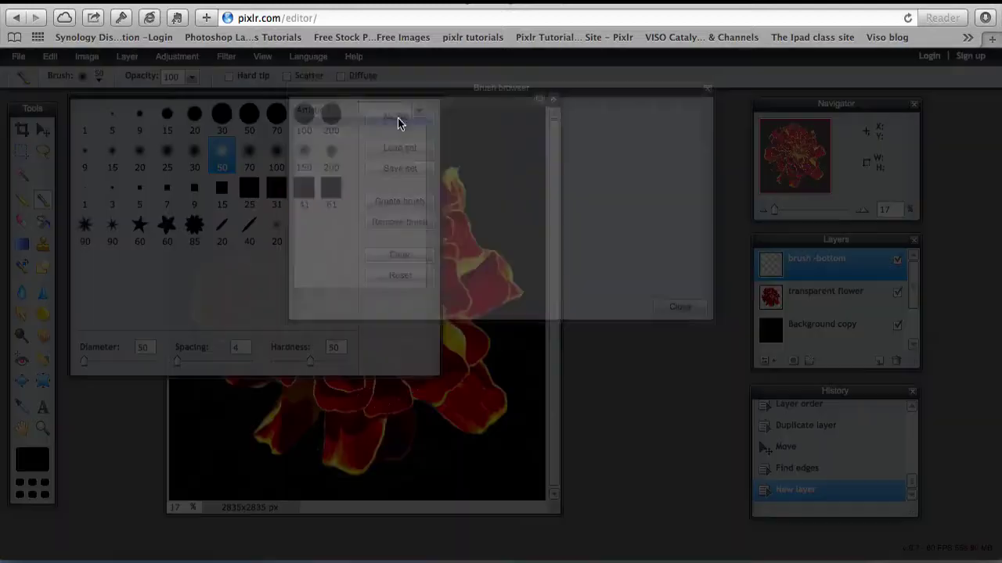
click(419, 111)
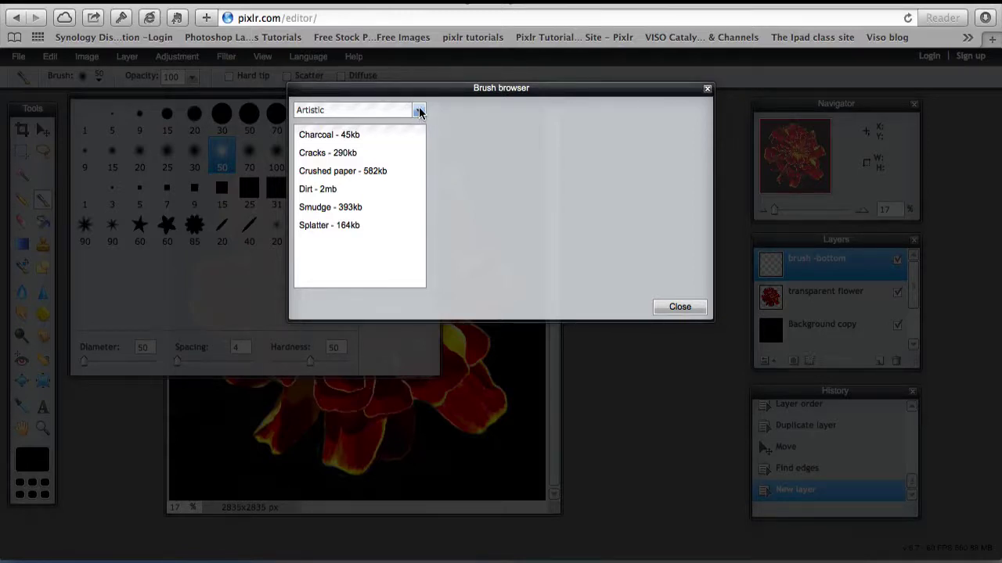
click(419, 111)
click(320, 179)
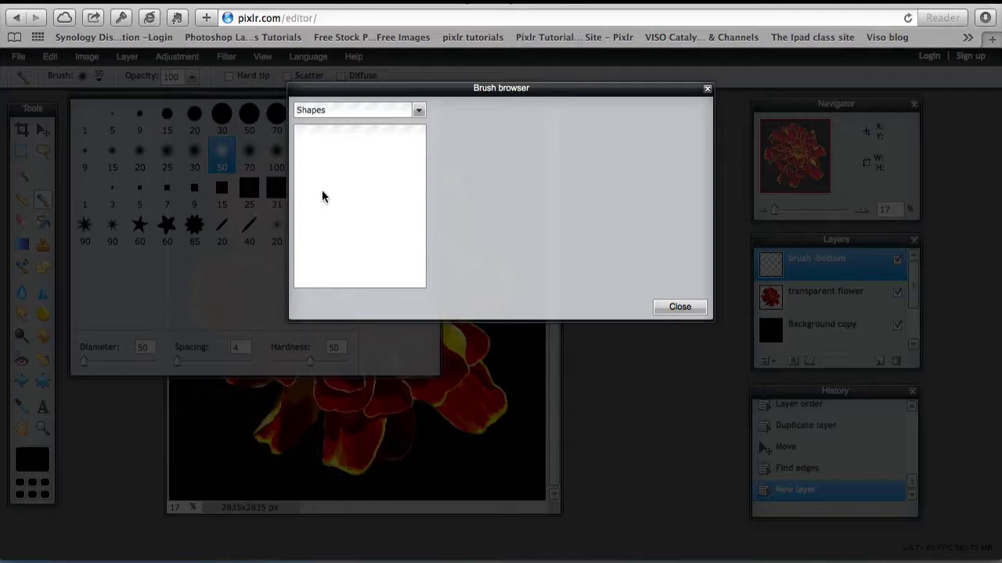
click(317, 247)
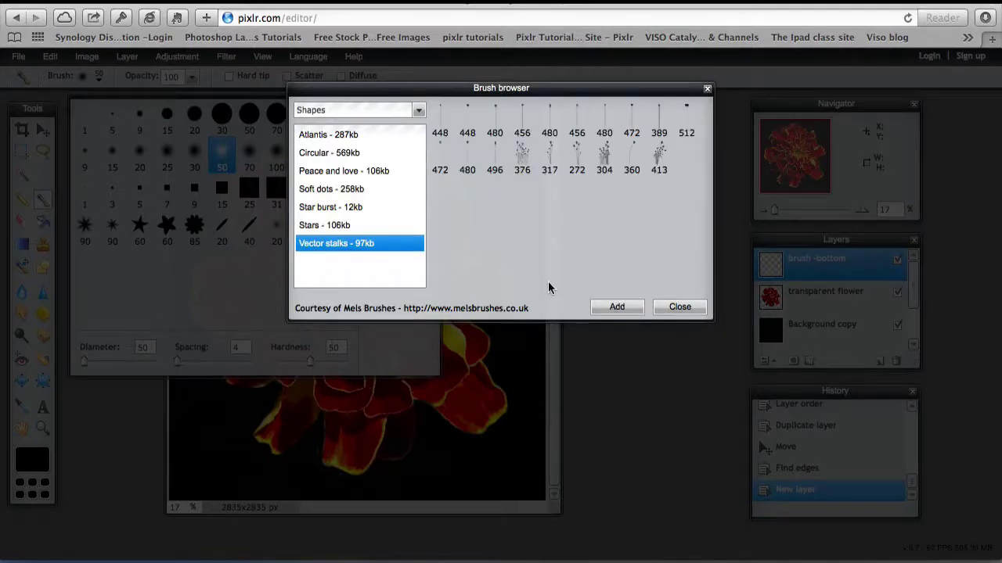
click(608, 308)
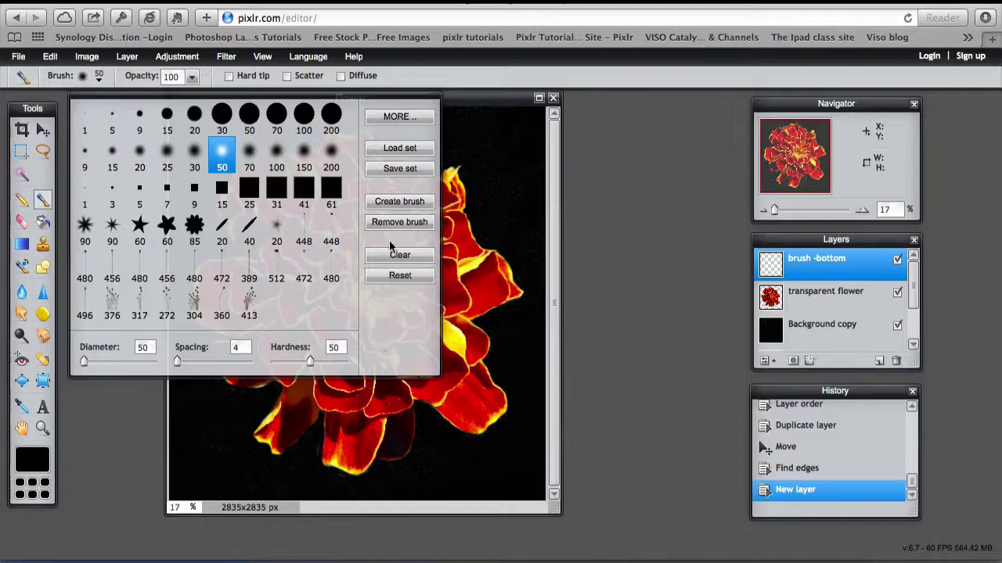
Add the 'Flowers - 377kb' set from the Nature category to the brush presets
click(385, 121)
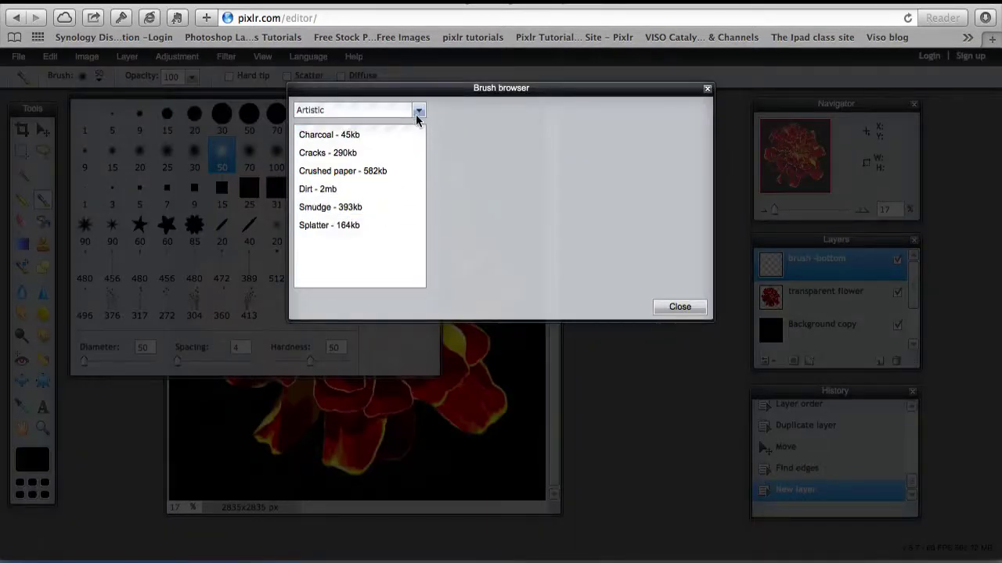
click(418, 112)
click(321, 141)
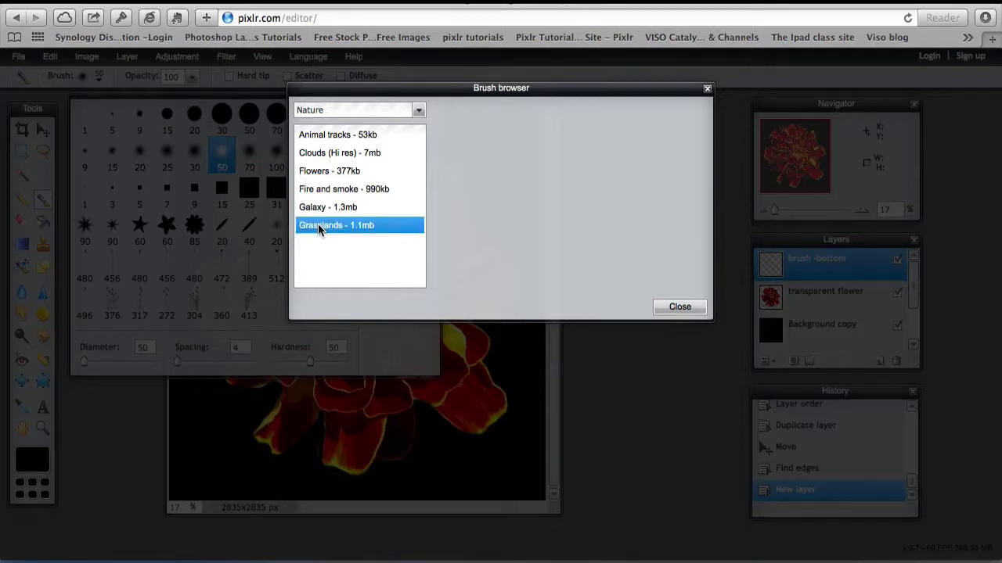
click(311, 174)
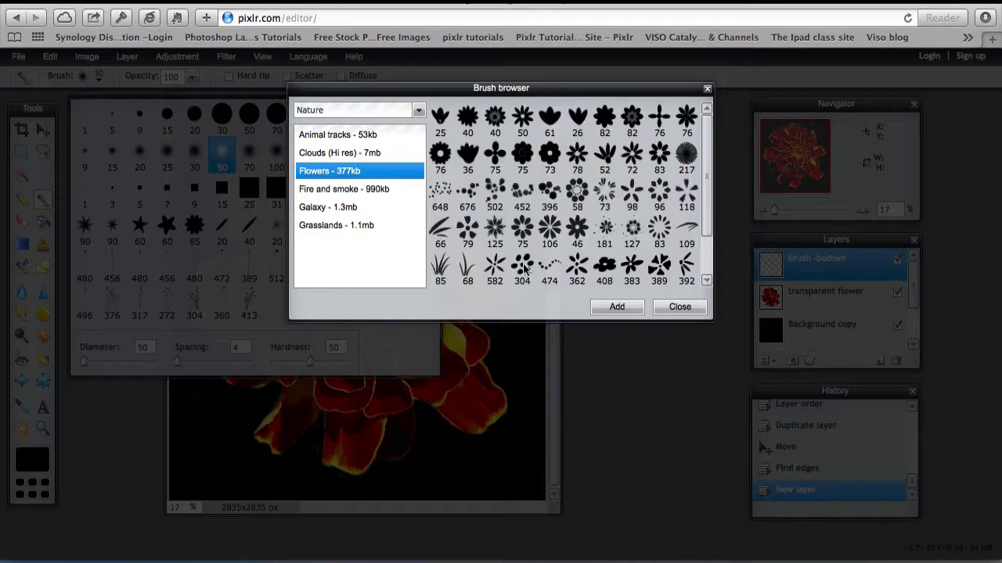
click(618, 310)
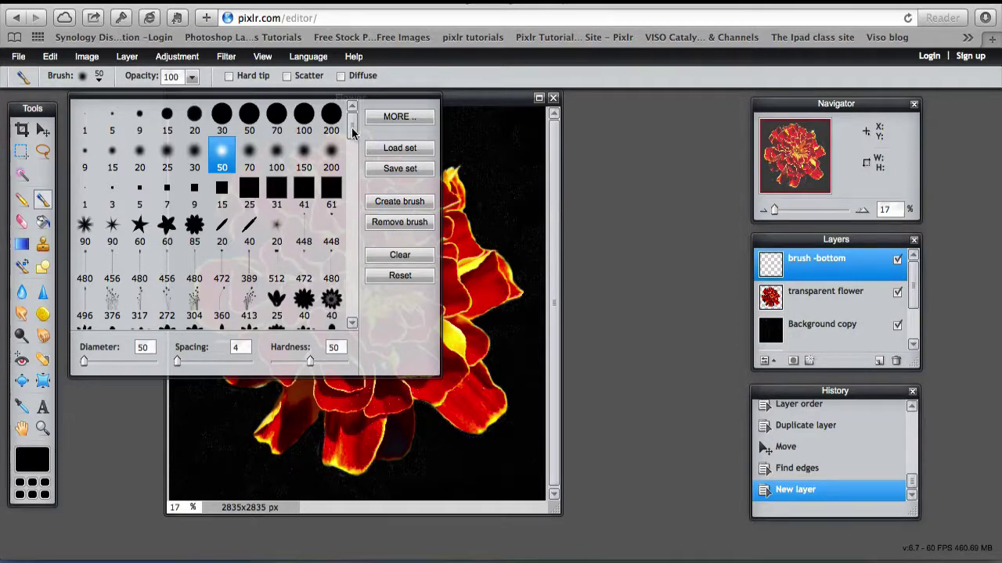
Try out brushes 375 and 413 from the brush grid, then pick brush 376
drag(352, 133, 350, 348)
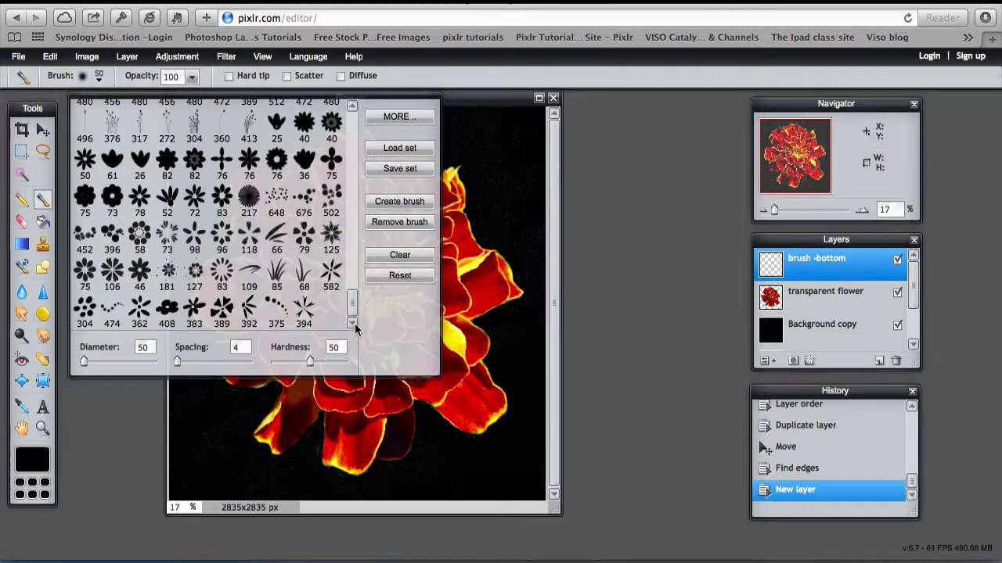
click(277, 309)
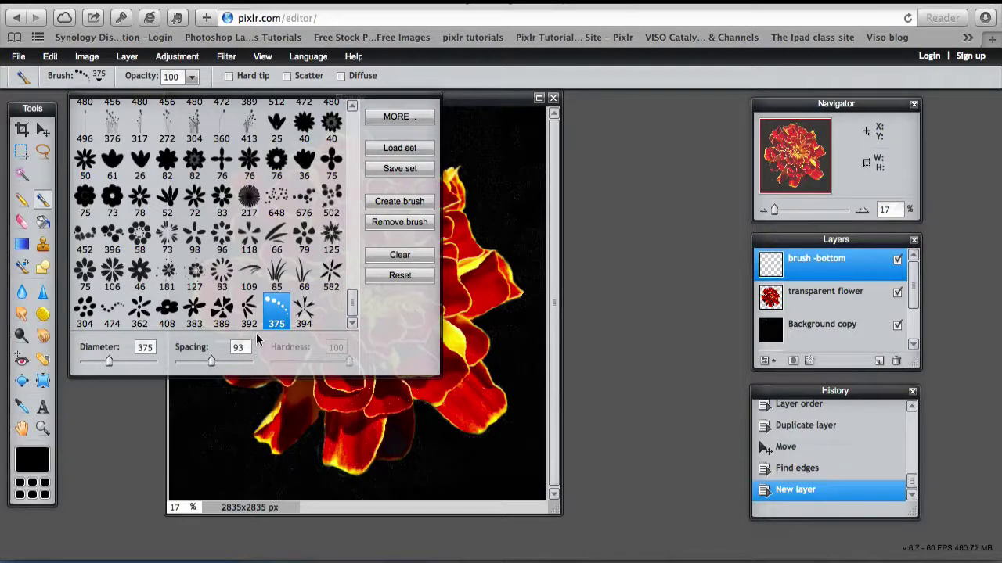
scroll(222, 258, up, 5)
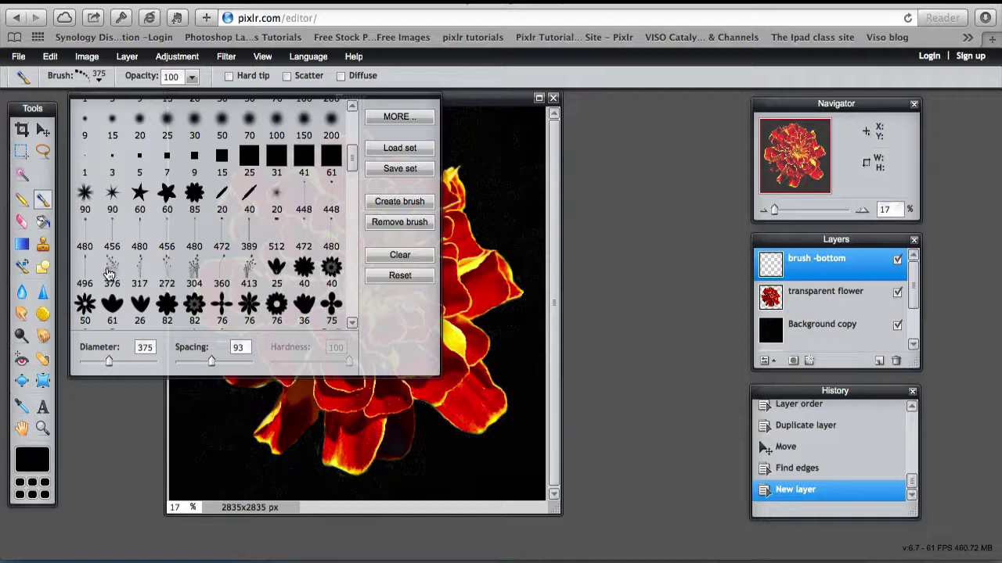
click(249, 268)
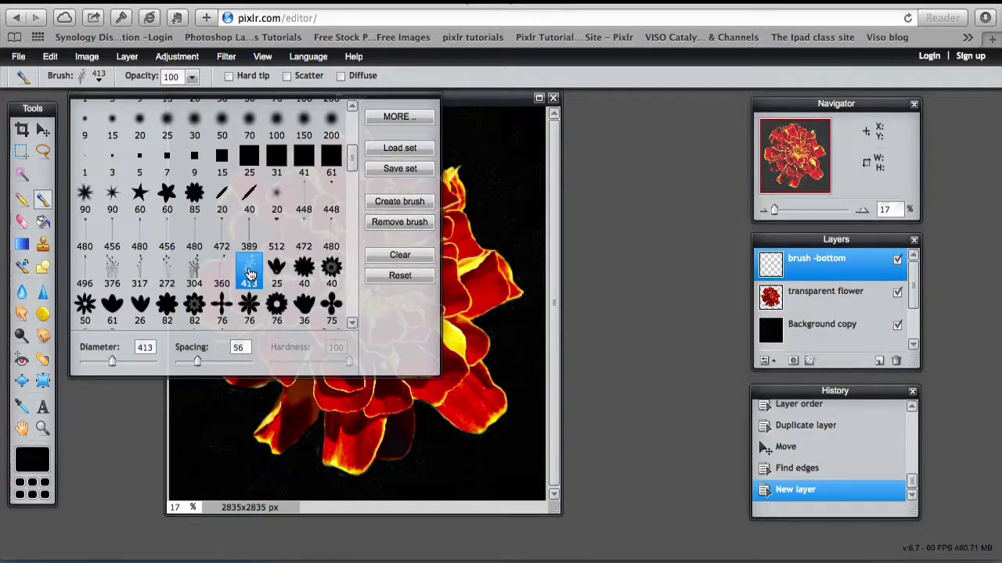
click(114, 270)
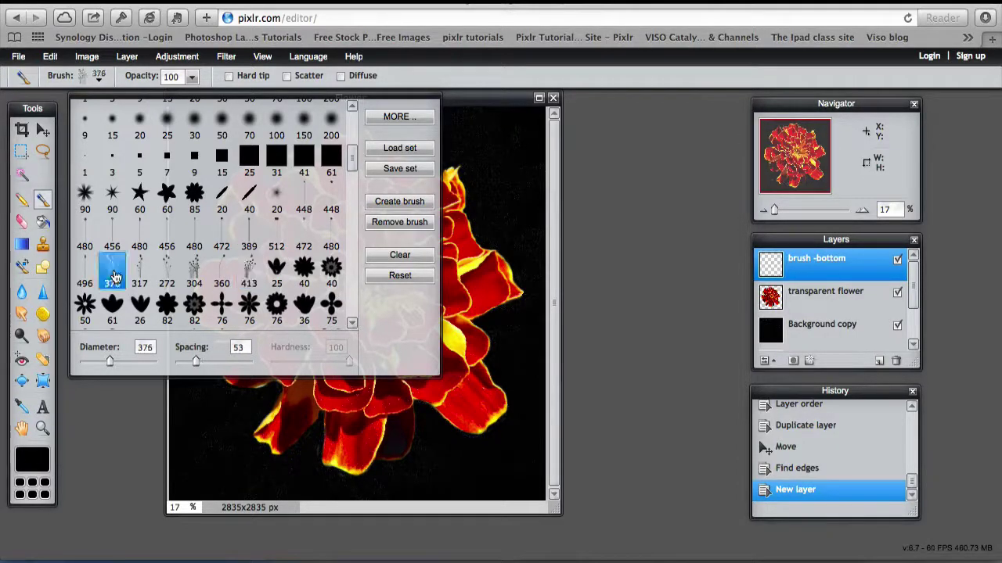
Remove flower brushes 394 and 392 from the brush presets
mouse_move(351, 167)
mouse_down()
mouse_move(354, 136)
mouse_move(356, 344)
mouse_move(340, 133)
mouse_move(374, 338)
mouse_up()
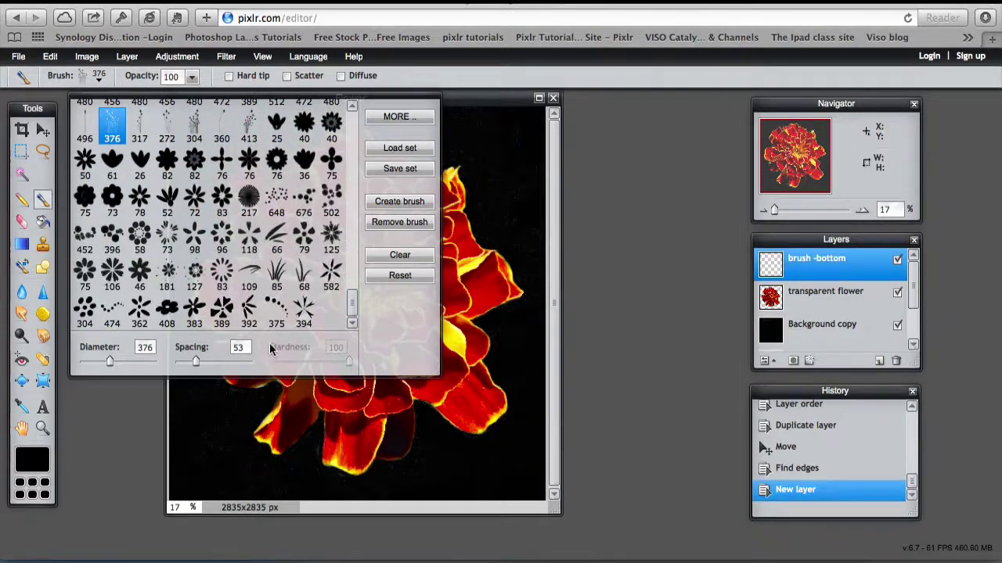
click(304, 309)
click(399, 222)
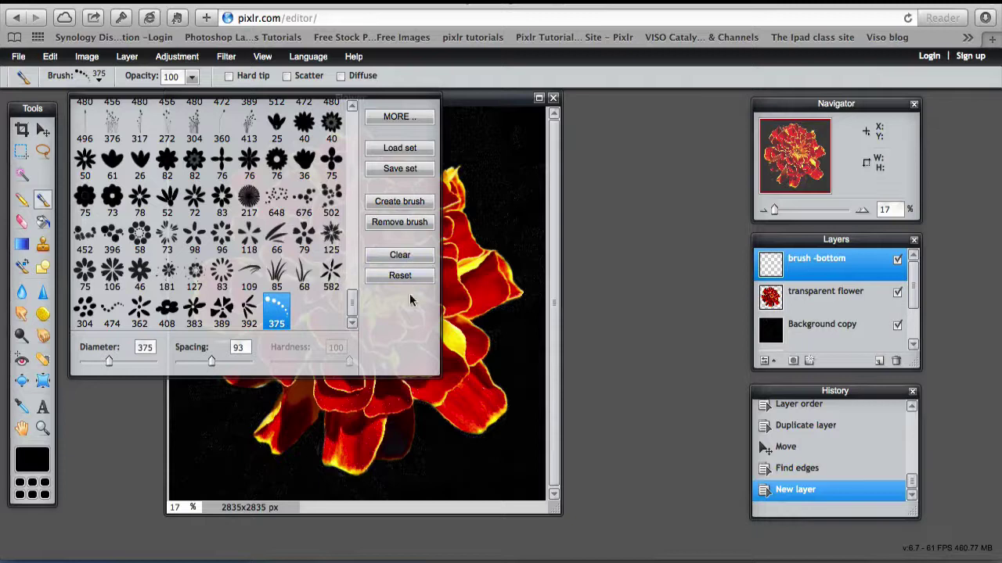
click(247, 316)
click(396, 223)
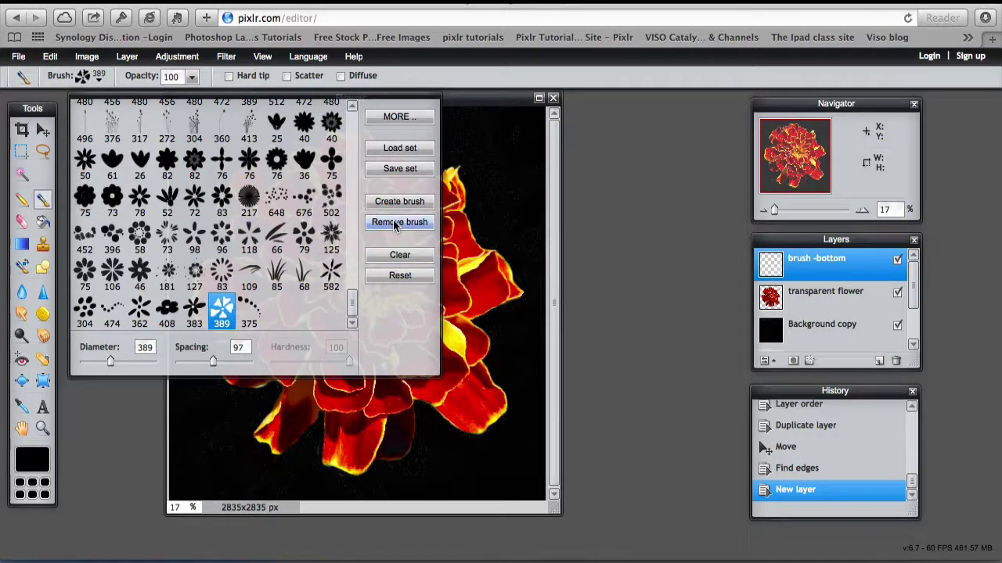
Remove the remaining unwanted brushes 389, 383, 408, 362, 474, 304 and 582
click(395, 223)
click(395, 223)
click(395, 223)
click(395, 223)
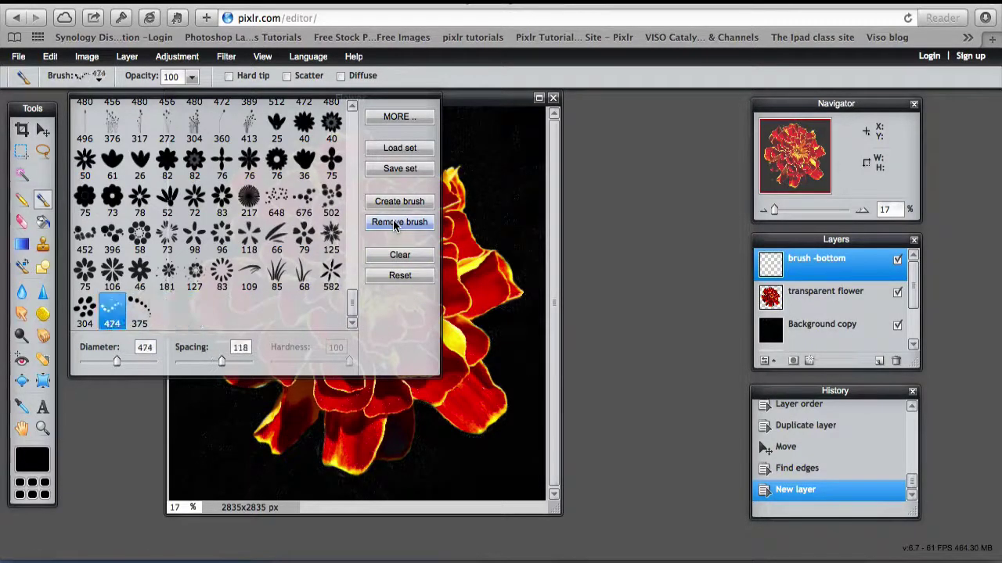
click(395, 223)
click(395, 223)
click(396, 223)
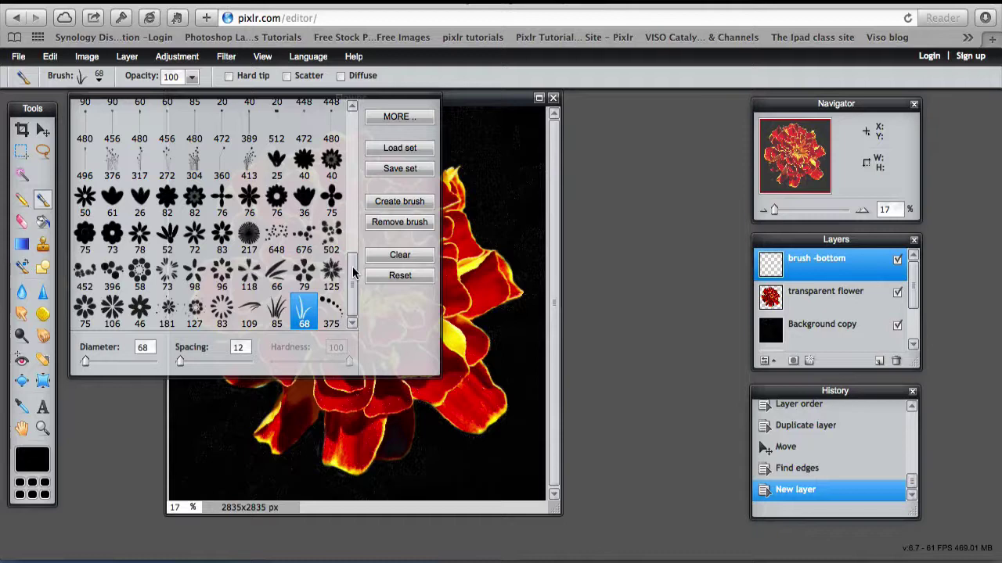
drag(351, 273, 345, 100)
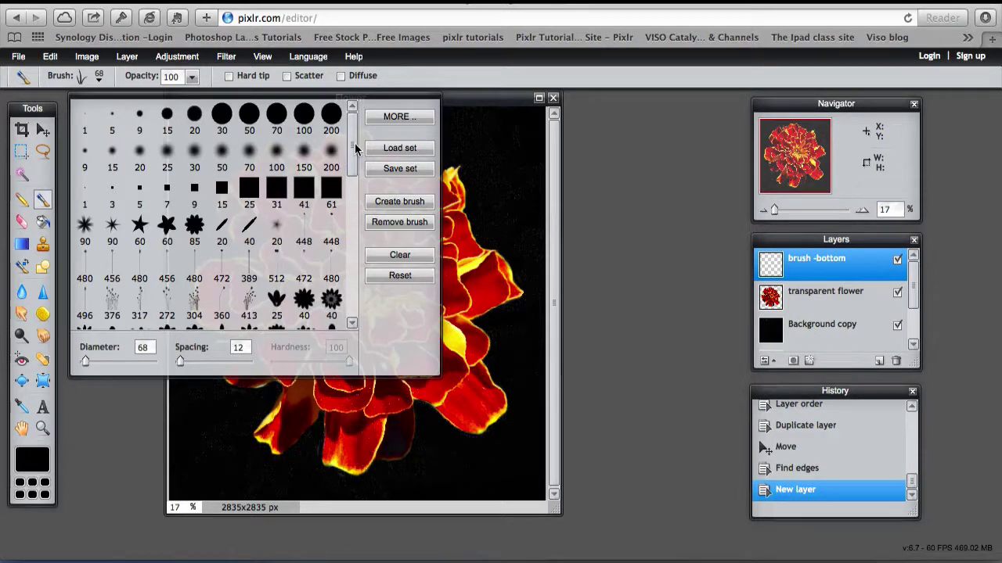
drag(356, 149, 352, 270)
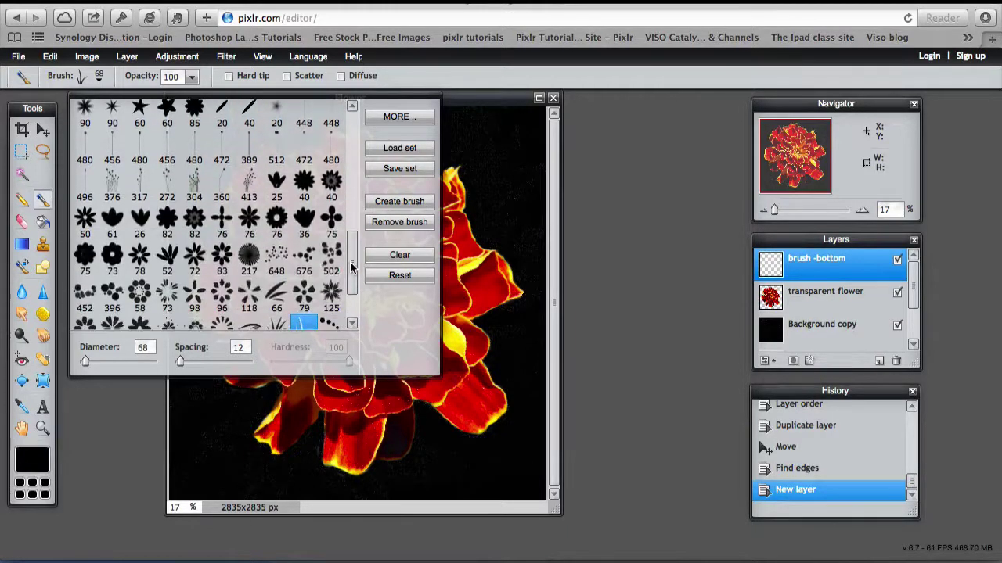
Cancel saving the set, clear the presets and load understanding layers brushes.pbr from Downloads
click(406, 179)
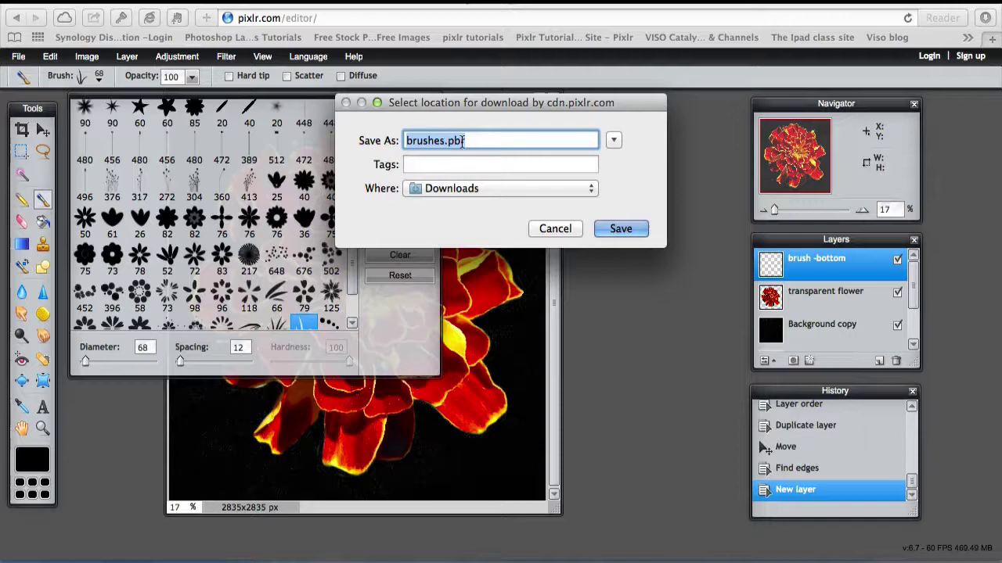
click(549, 229)
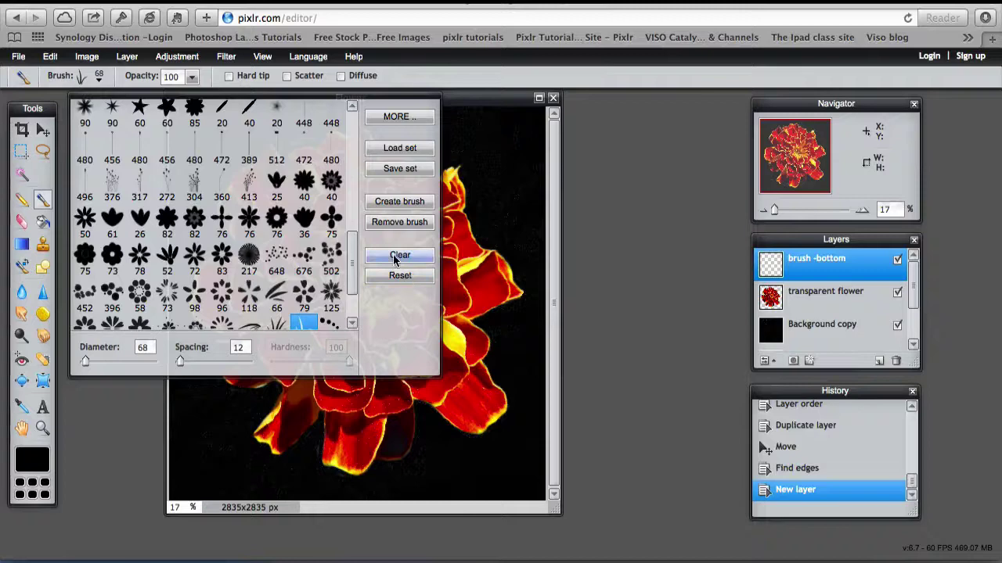
click(396, 256)
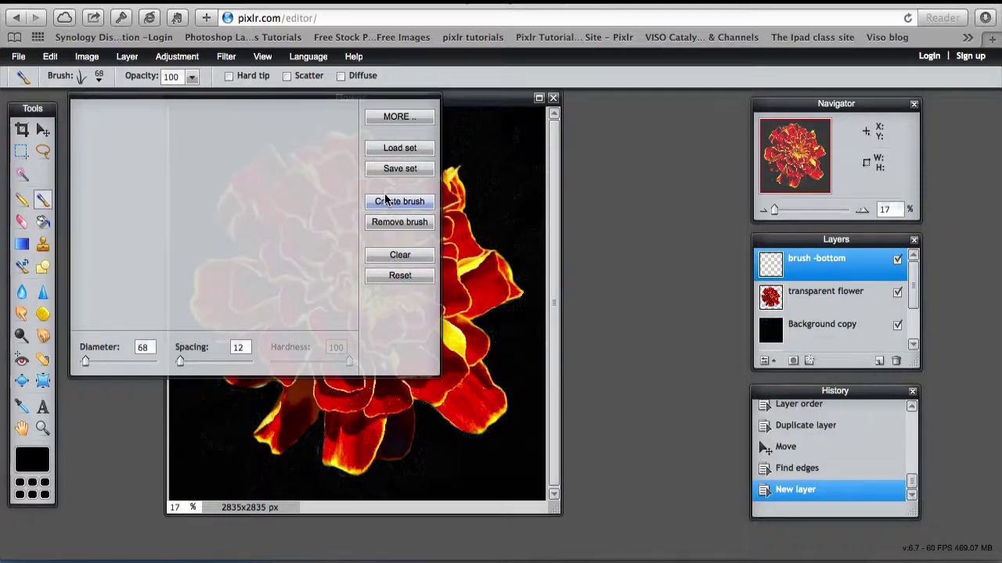
click(389, 150)
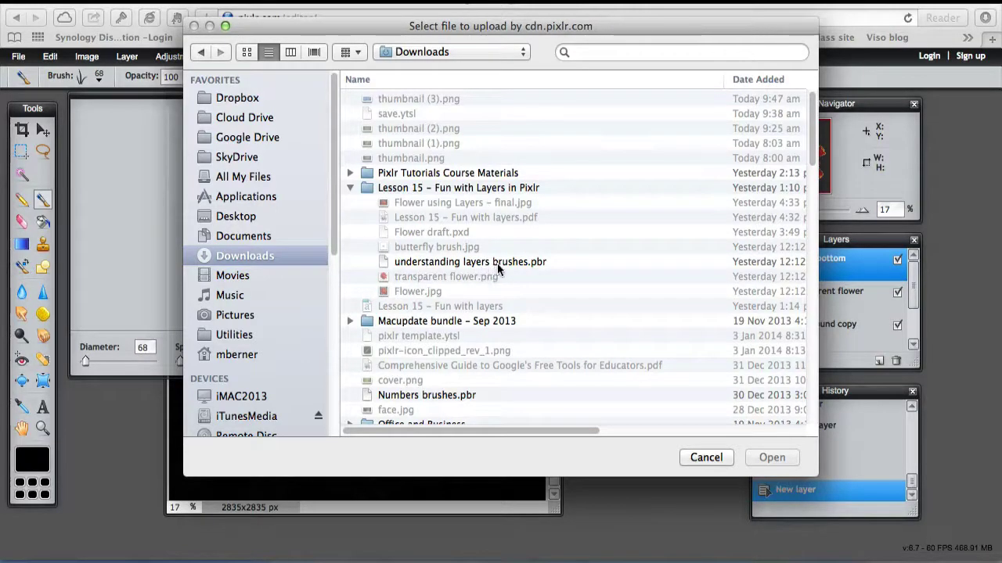
click(504, 263)
click(772, 457)
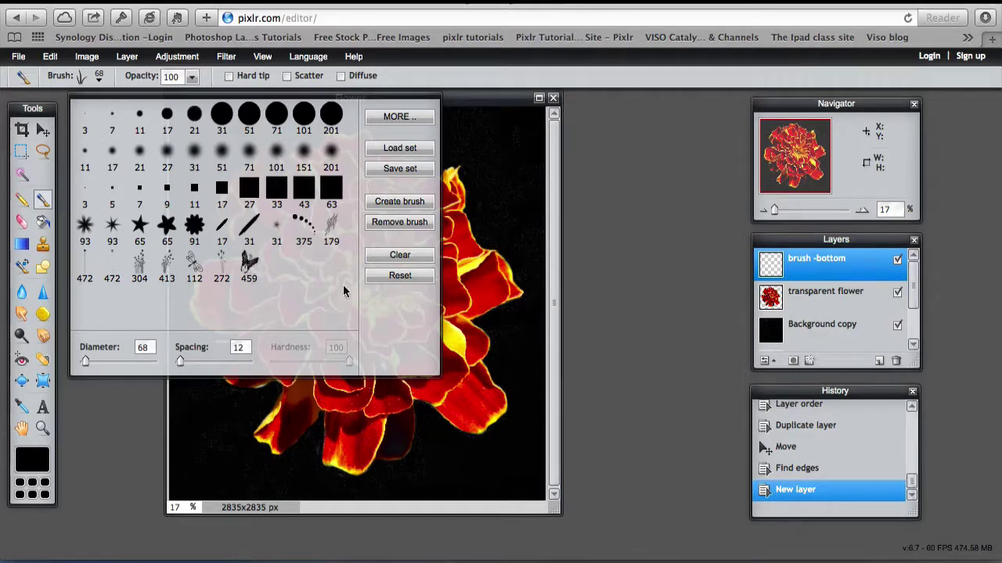
Reset the presets to default, clear them, and load understanding layers brushes.pbr again
click(401, 275)
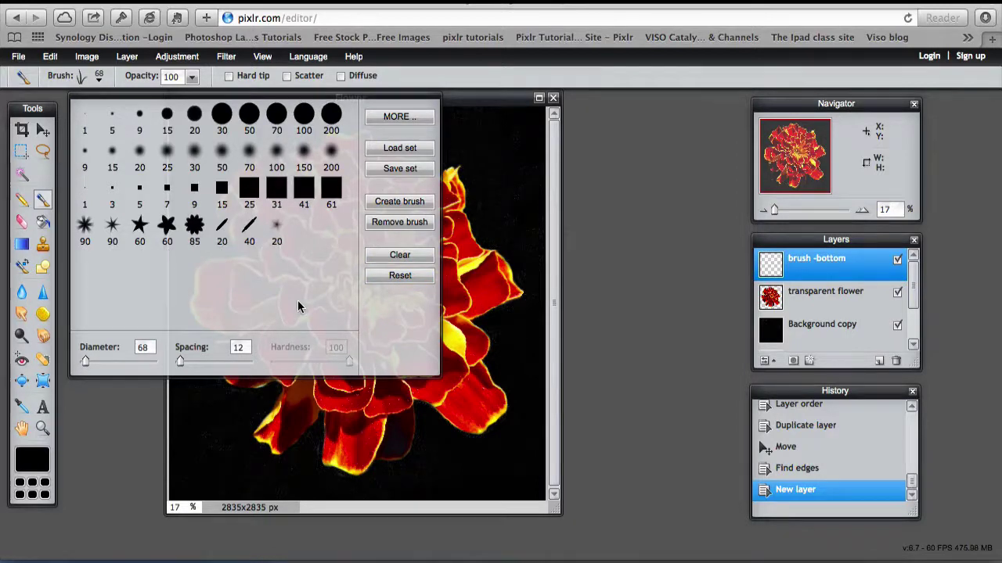
click(399, 256)
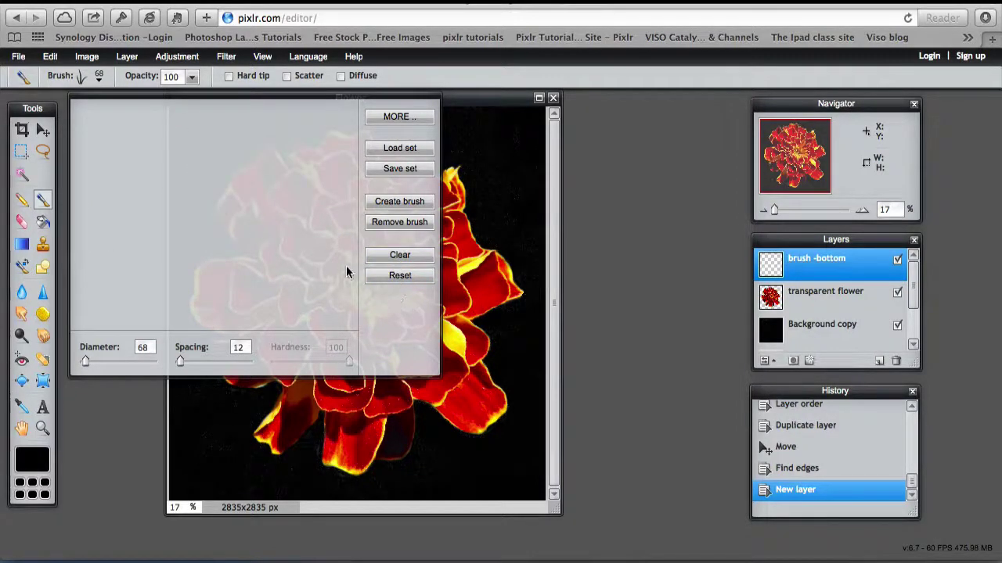
click(394, 151)
double_click(413, 263)
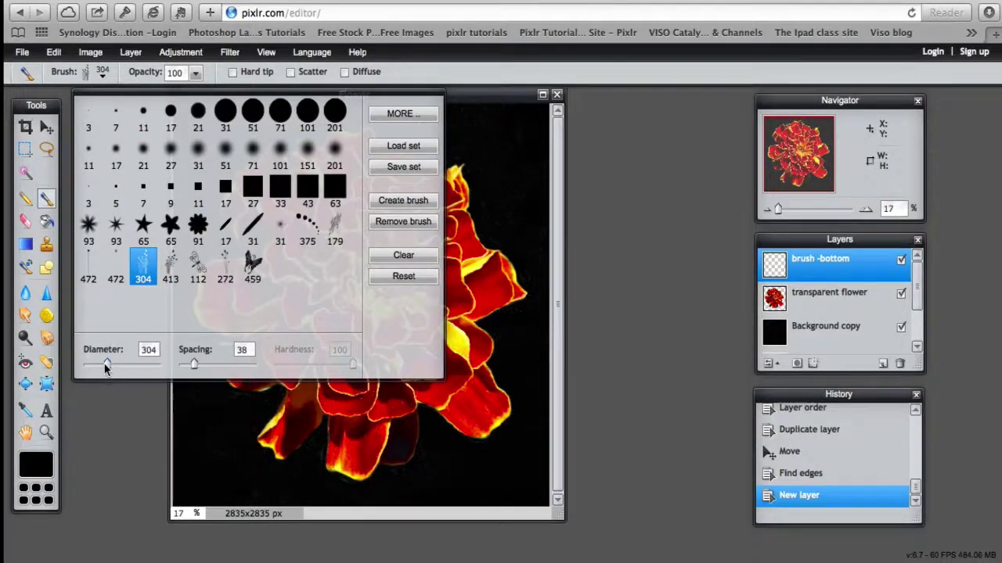
Set the grass brush diameter to 440 and the painting colour to green 20ab23
drag(108, 367, 118, 367)
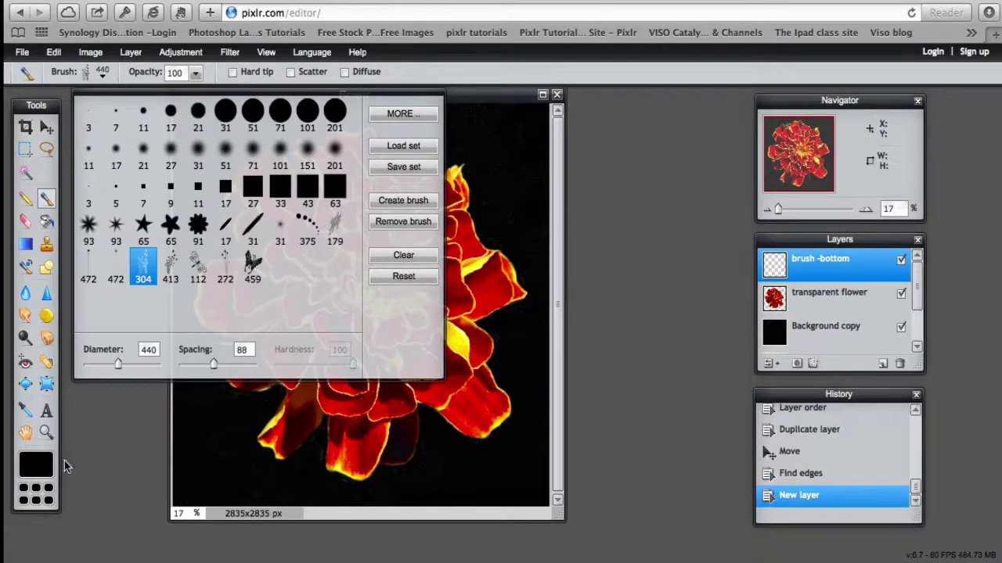
click(31, 470)
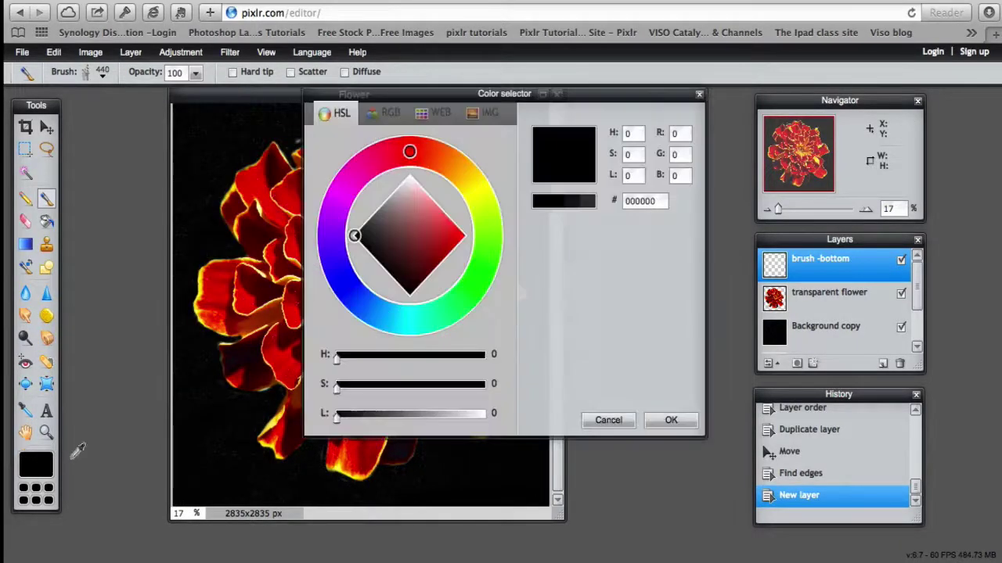
click(477, 280)
click(438, 251)
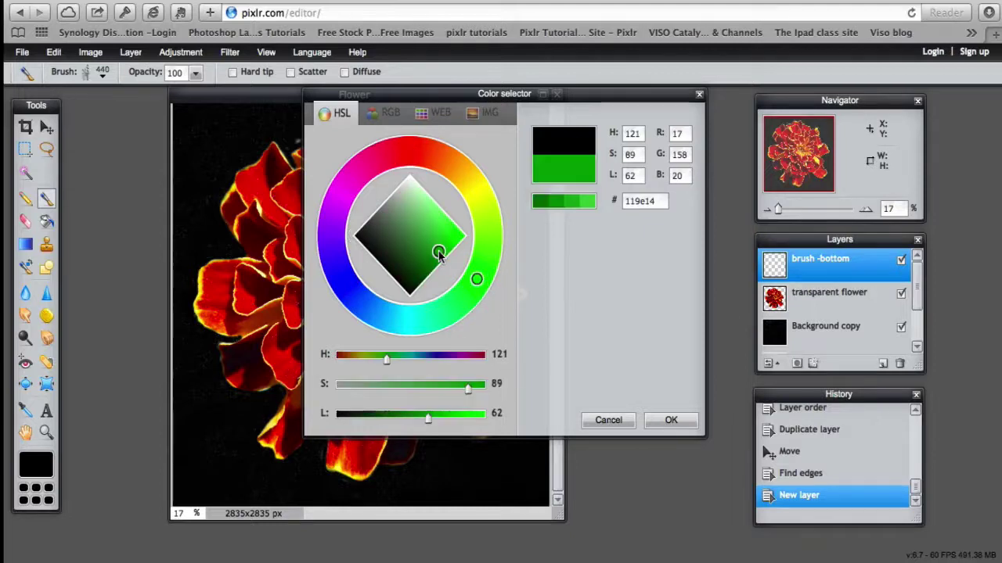
click(574, 206)
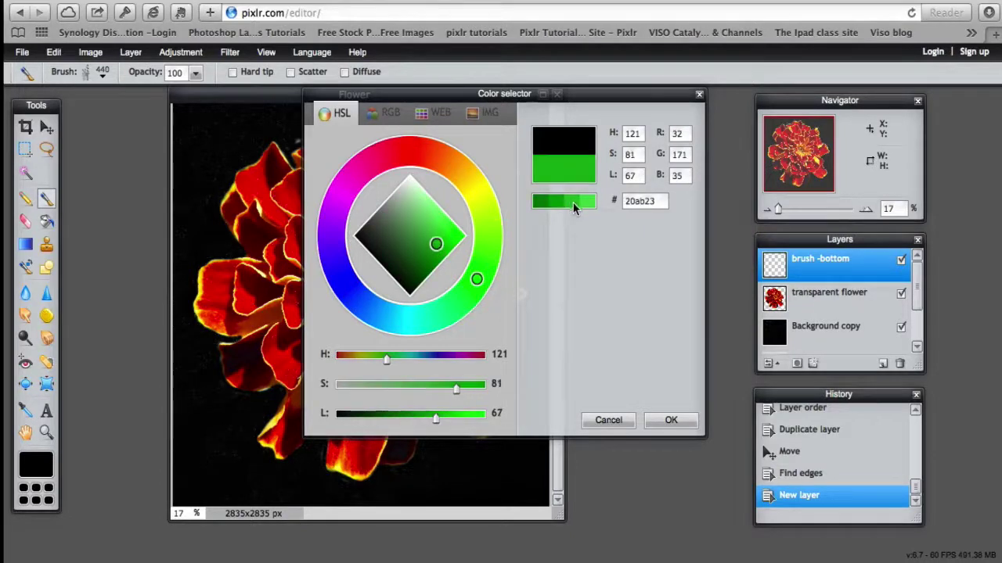
click(660, 422)
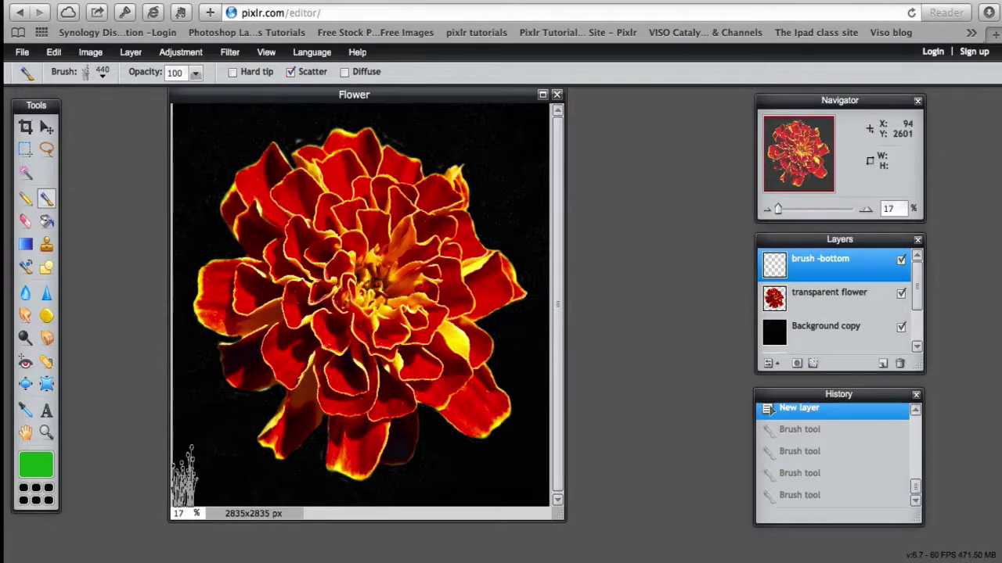
Paint green grass strokes along the bottom-left, then switch to brush preset 413
mouse_move(187, 476)
mouse_down()
mouse_move(354, 489)
mouse_move(367, 474)
mouse_move(425, 481)
mouse_move(538, 460)
mouse_up()
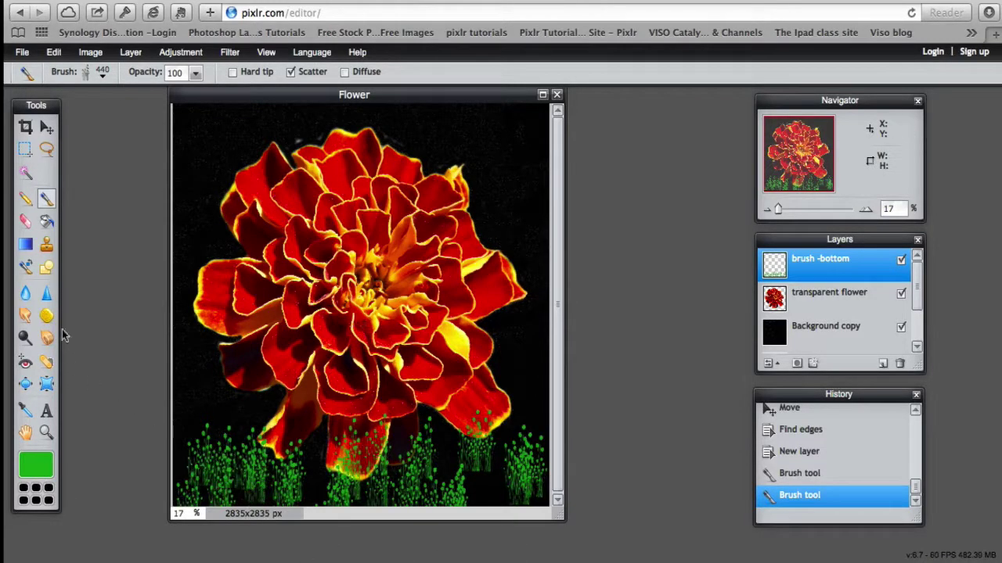
click(104, 77)
click(169, 266)
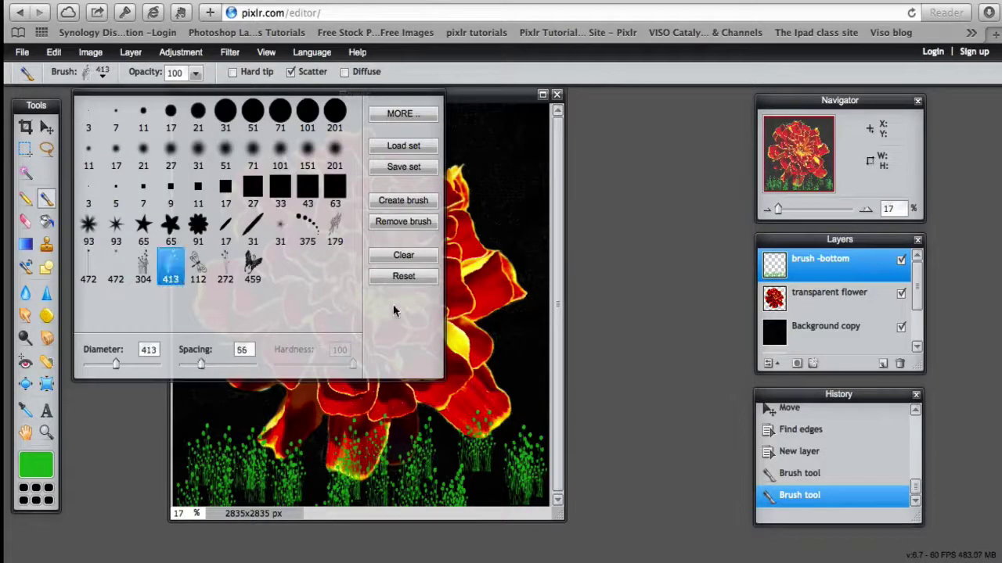
click(478, 90)
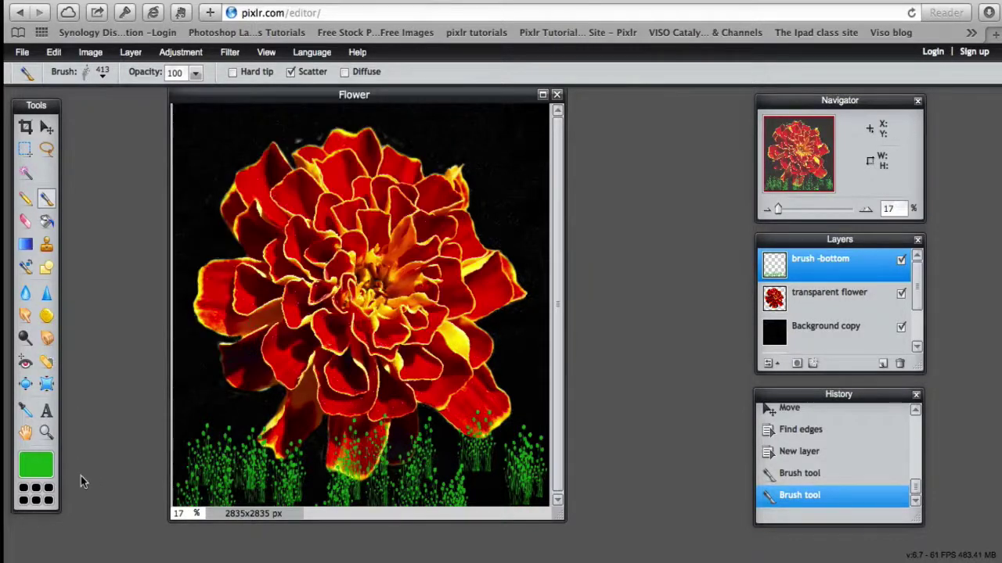
Reset the paint colour to black and begin choosing a yellow hue
click(35, 495)
click(36, 467)
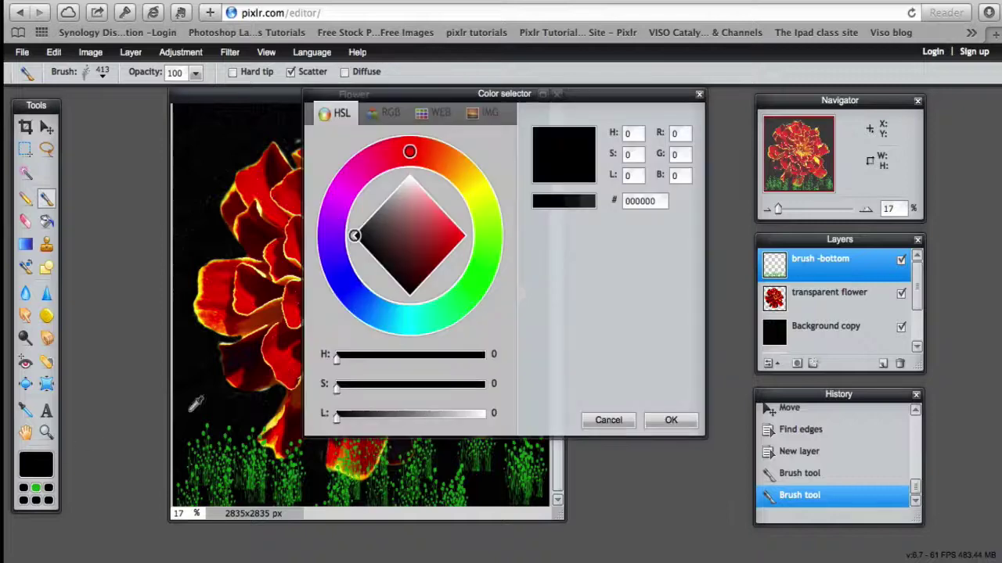
click(478, 196)
Confirm bright yellow as the paint colour and widen the brush spacing to 100
click(457, 235)
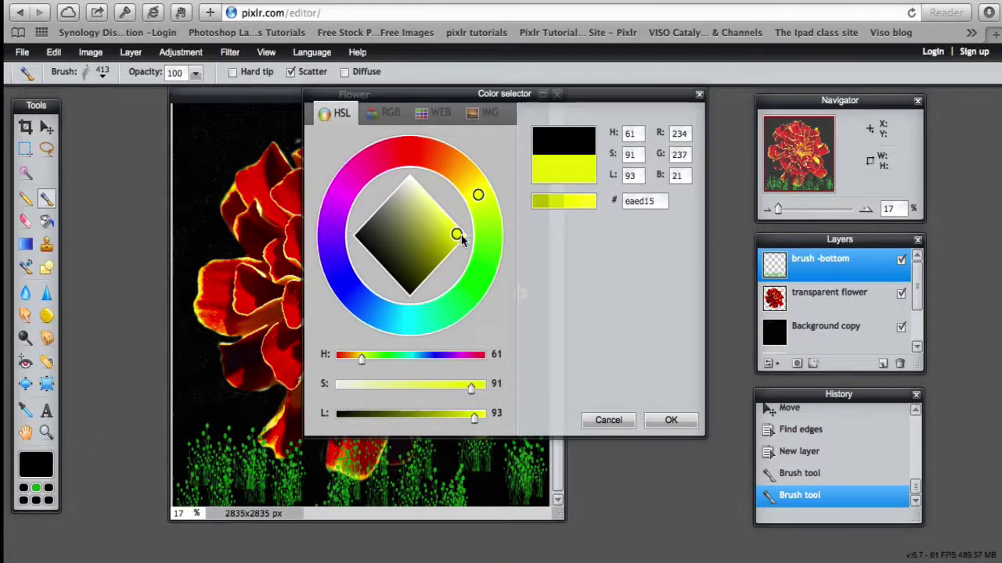
click(670, 420)
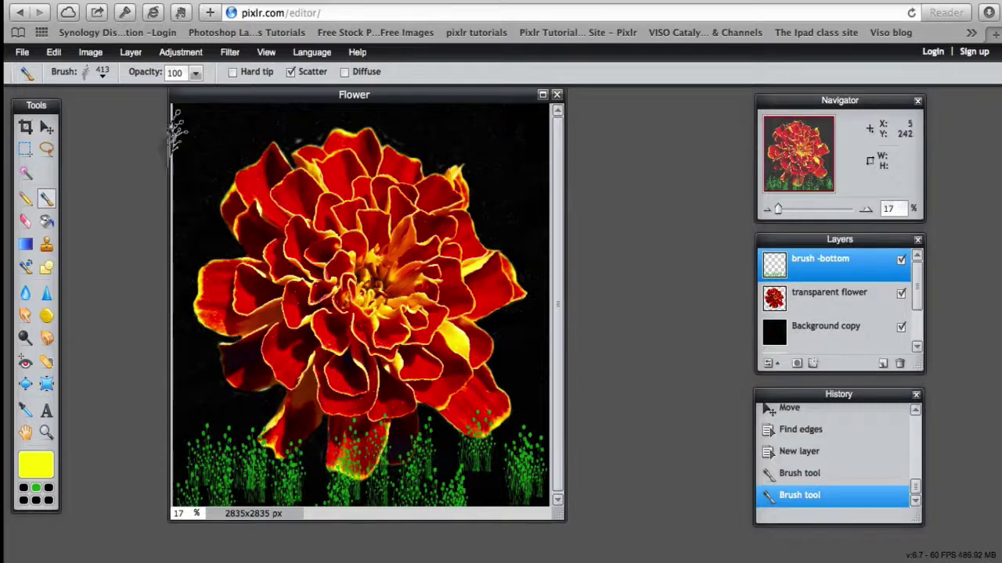
click(100, 80)
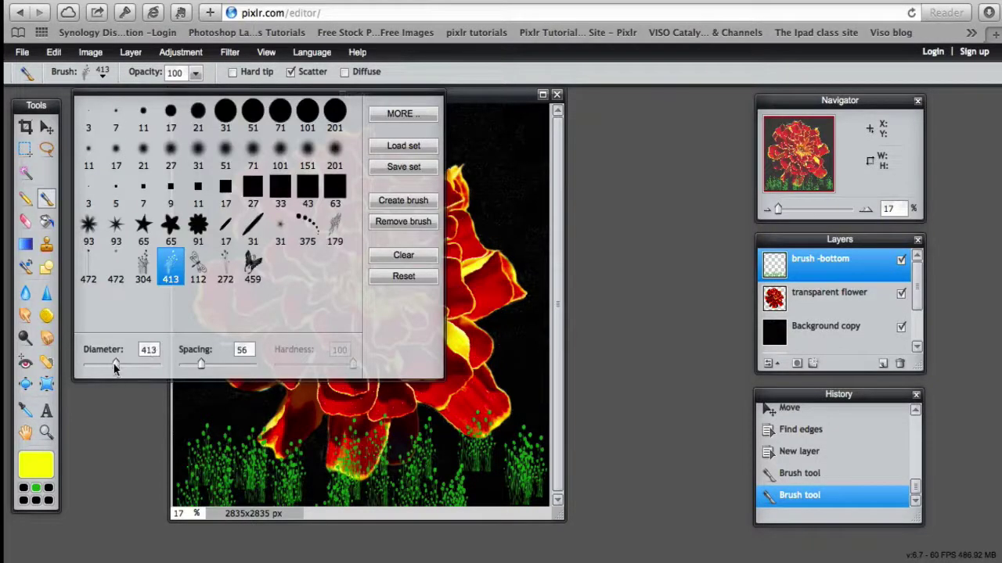
drag(200, 364, 218, 364)
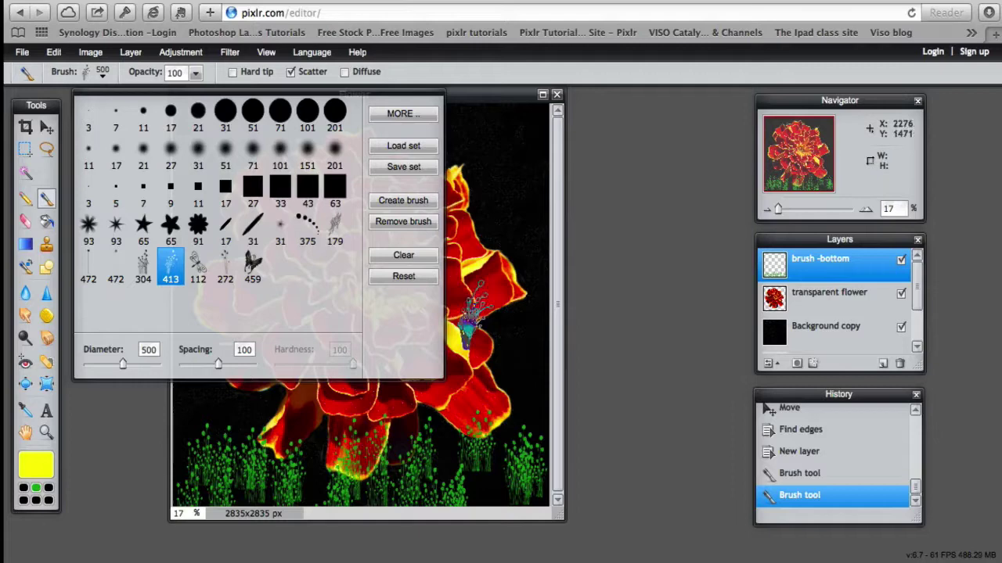
click(470, 96)
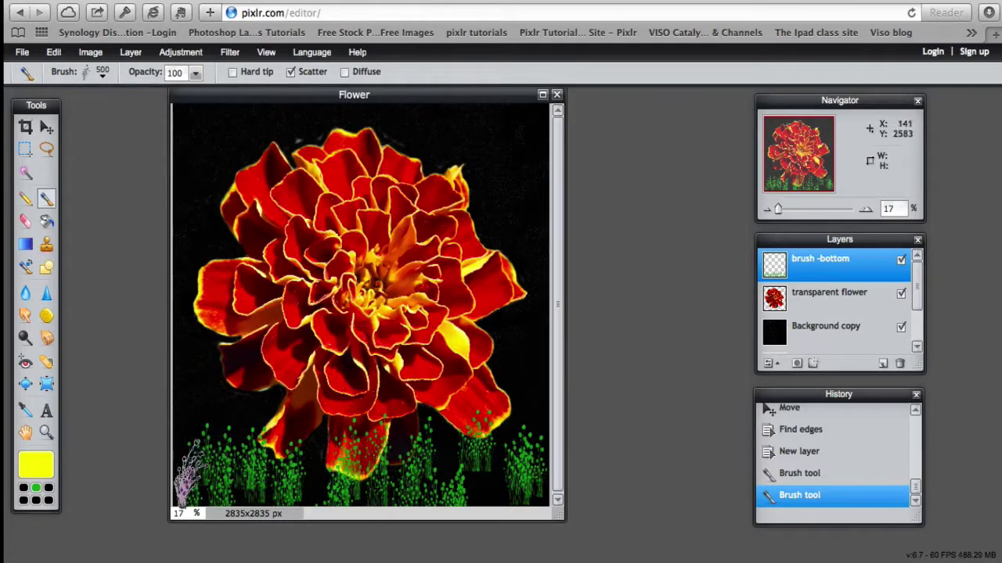
Paint trial yellow dabs at the lower left, undo them, and turn off Scatter
mouse_move(188, 469)
mouse_down()
mouse_move(220, 436)
mouse_move(234, 477)
mouse_up()
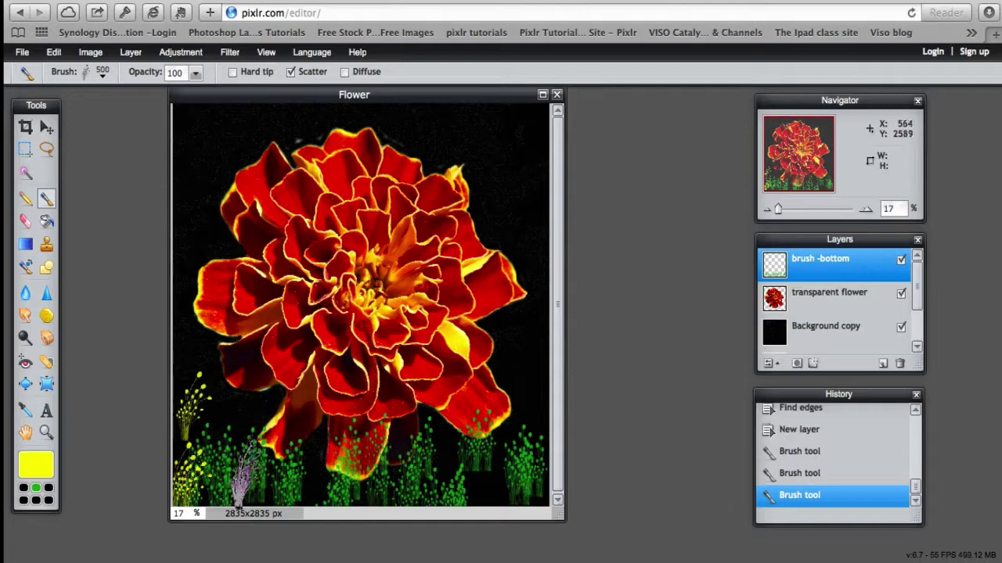
click(235, 476)
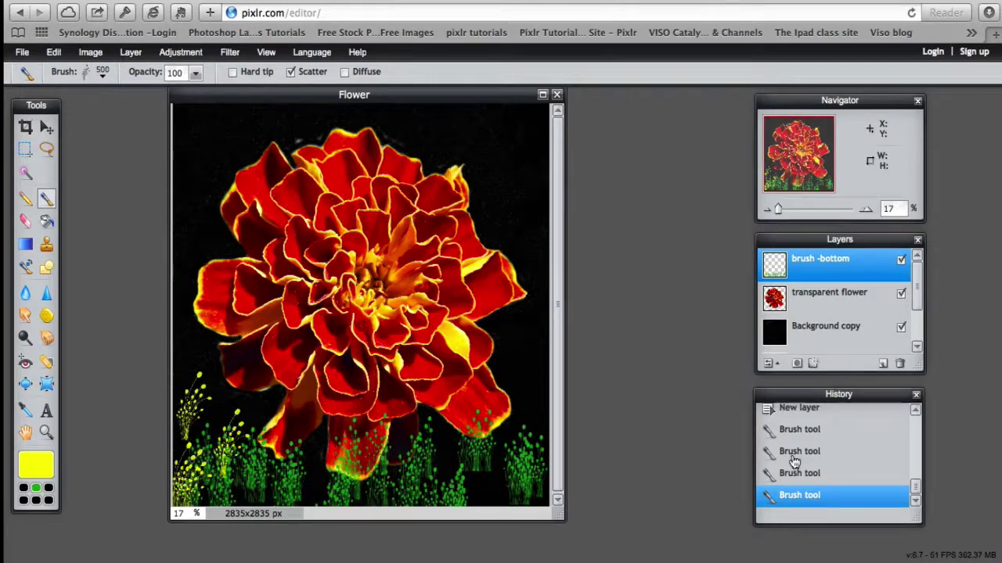
click(793, 458)
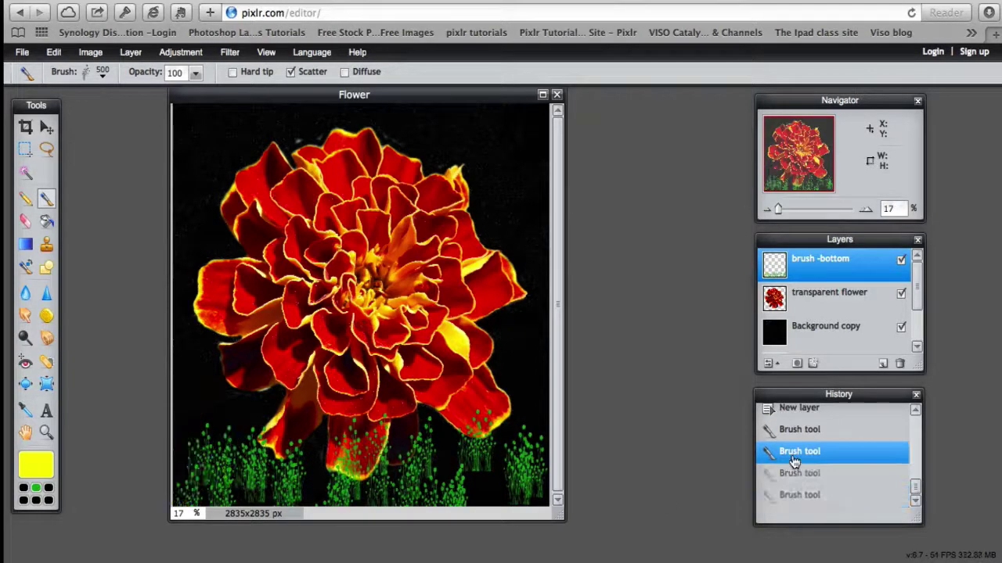
click(291, 72)
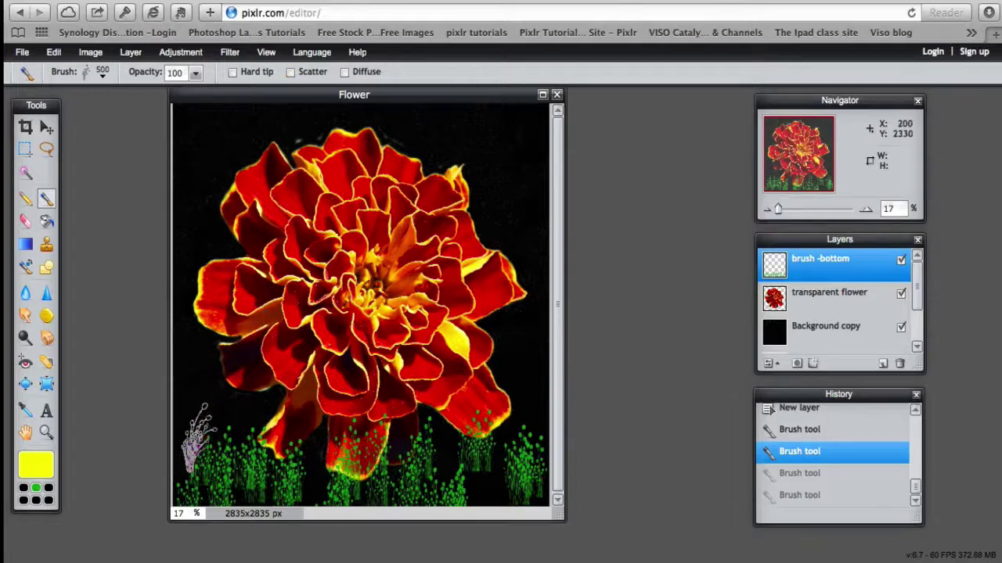
Stamp yellow sprigs across the bottom grass from the left to the far right
mouse_move(197, 439)
mouse_down()
mouse_move(175, 481)
mouse_move(187, 473)
mouse_up()
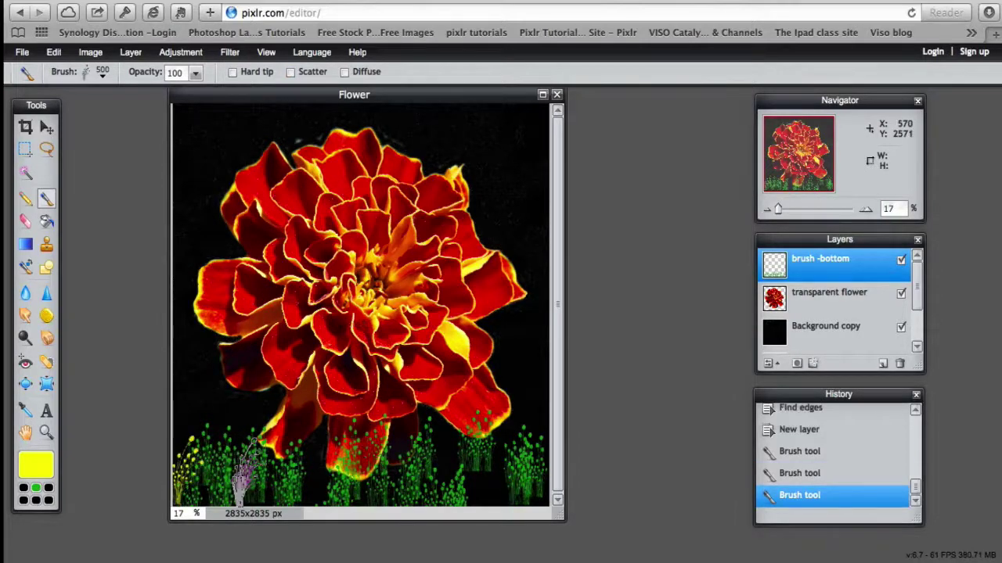
click(249, 472)
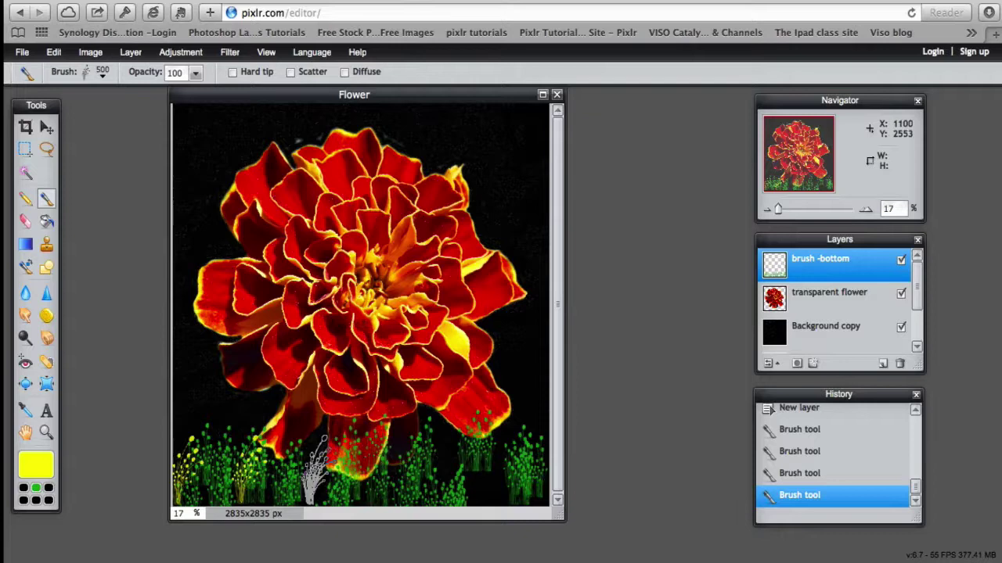
click(400, 469)
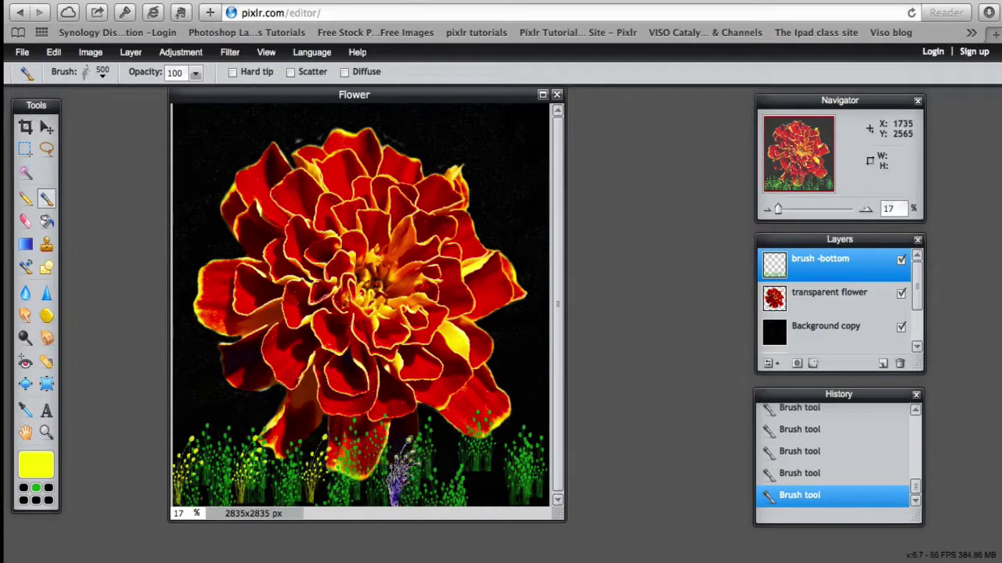
click(479, 466)
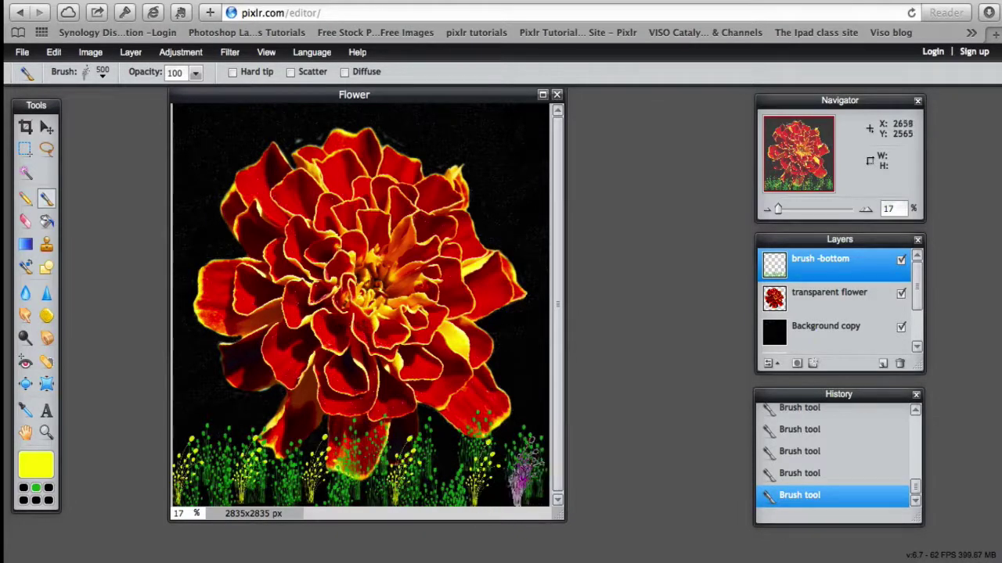
click(528, 458)
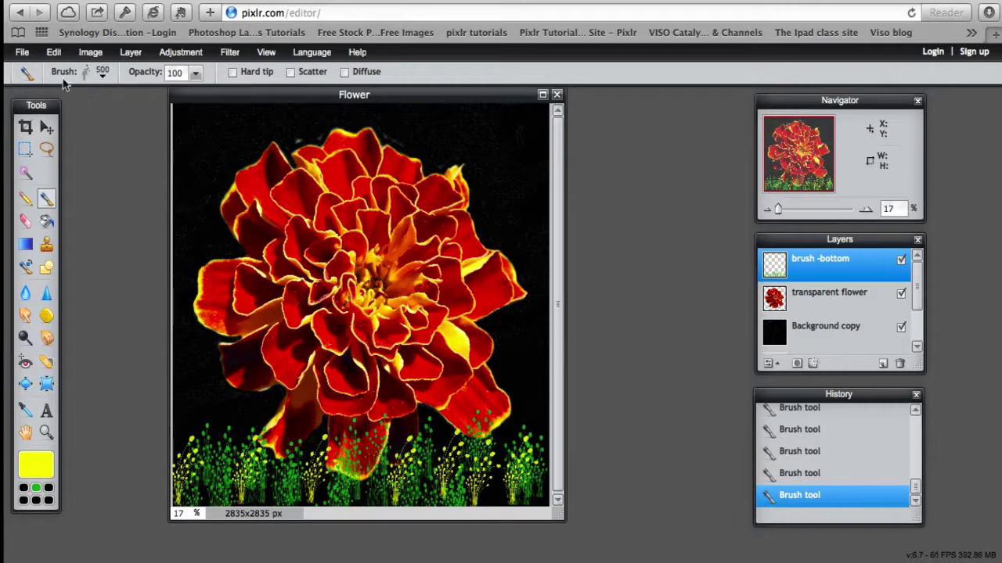
Switch to brush preset 272 and set the paint colour to pure white
click(94, 72)
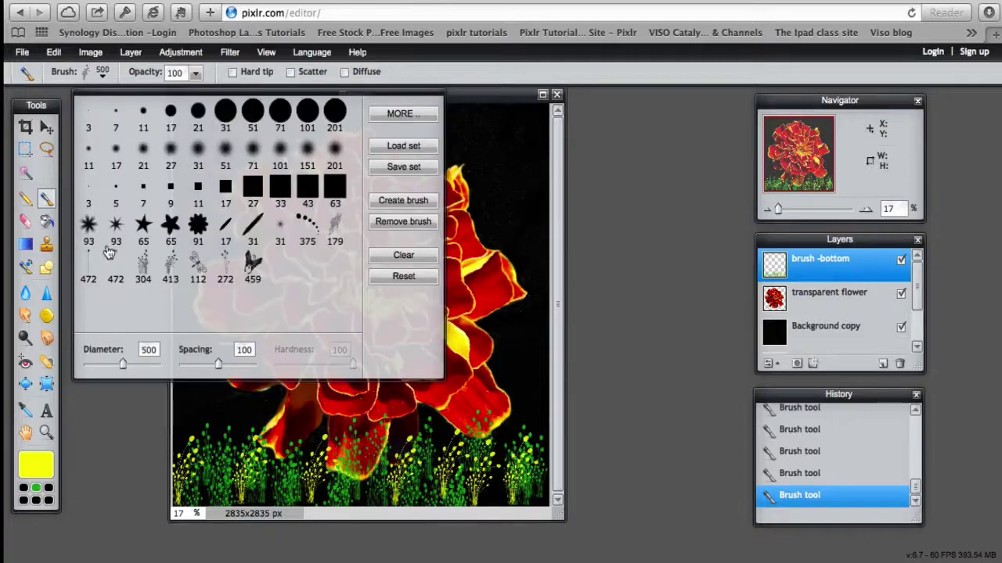
click(226, 279)
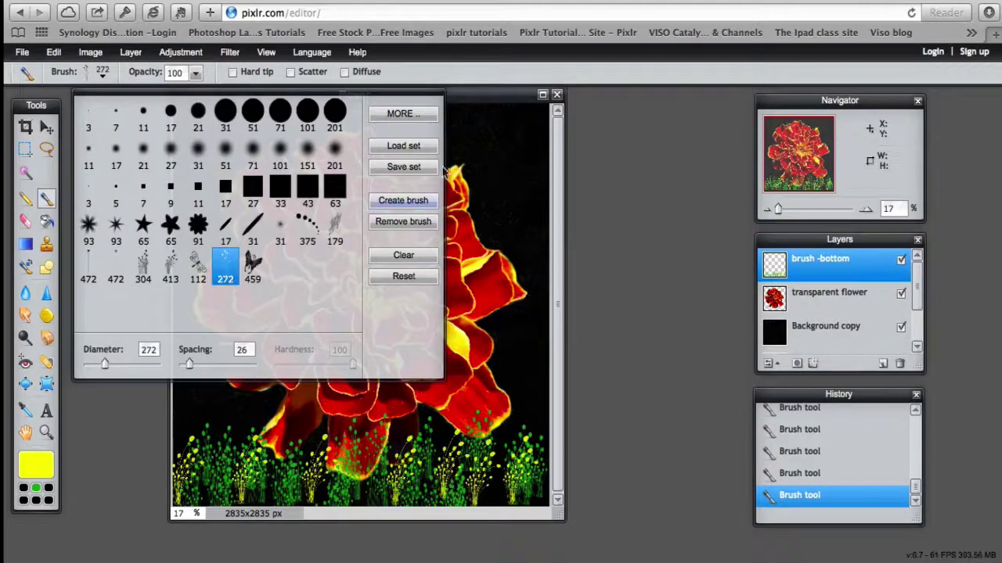
click(457, 98)
click(35, 466)
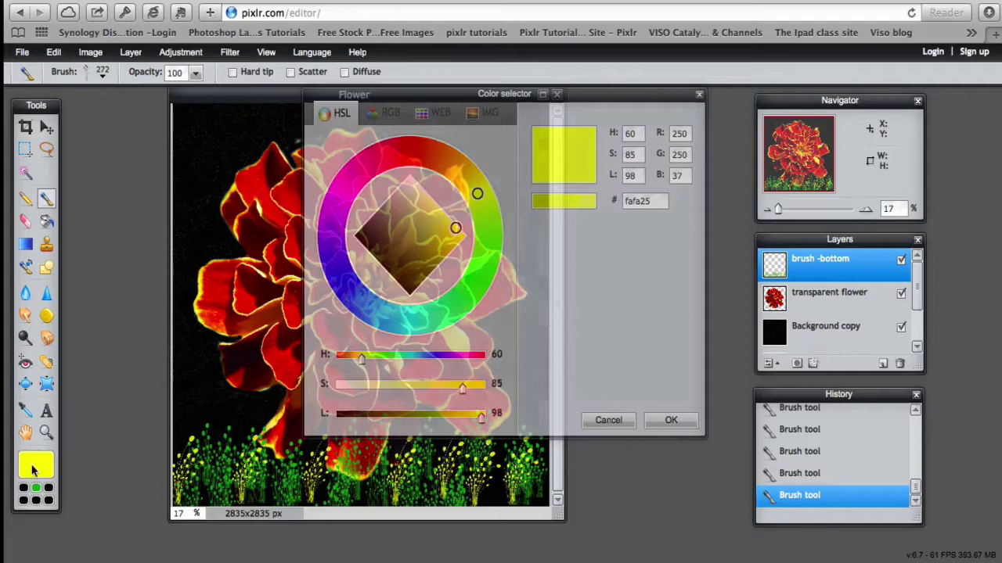
click(410, 179)
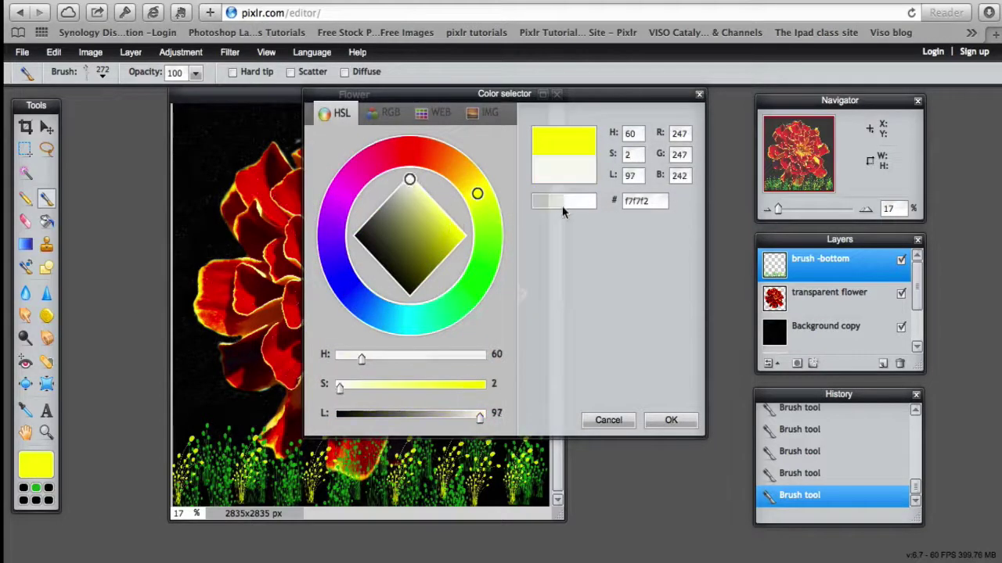
click(581, 206)
click(670, 422)
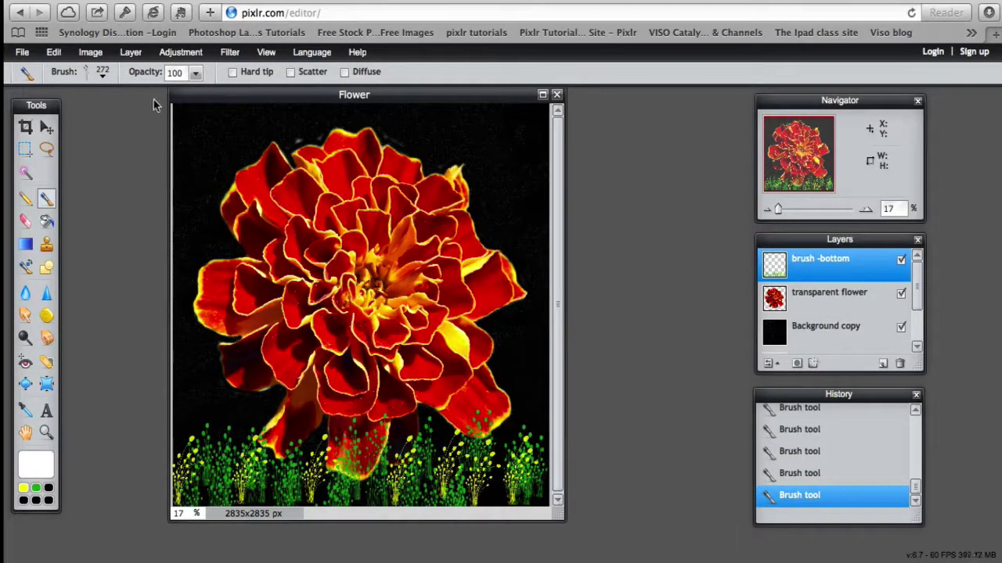
Enlarge the brush and stamp white-headed stalks along the bottom grass
click(102, 78)
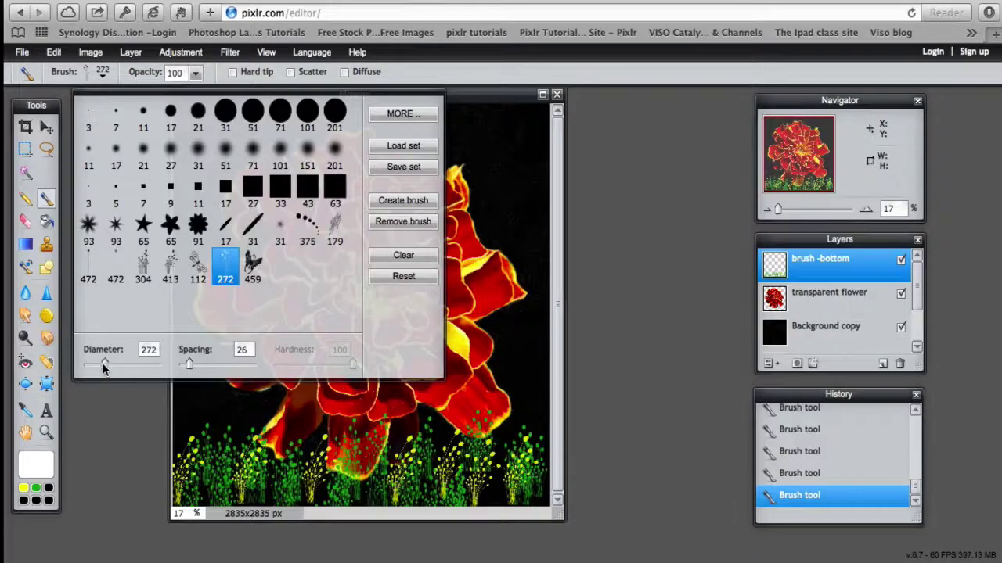
drag(104, 366, 131, 368)
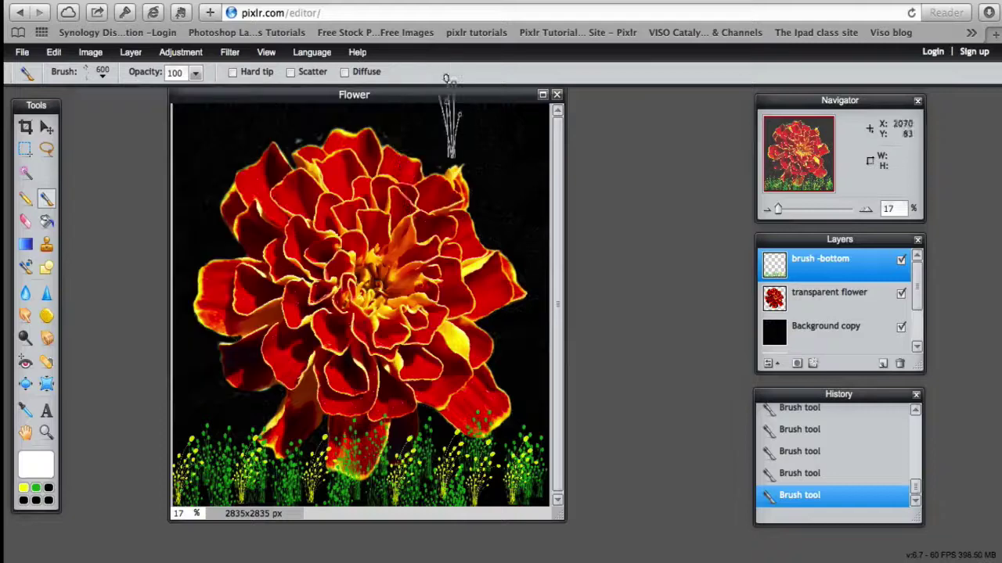
click(202, 462)
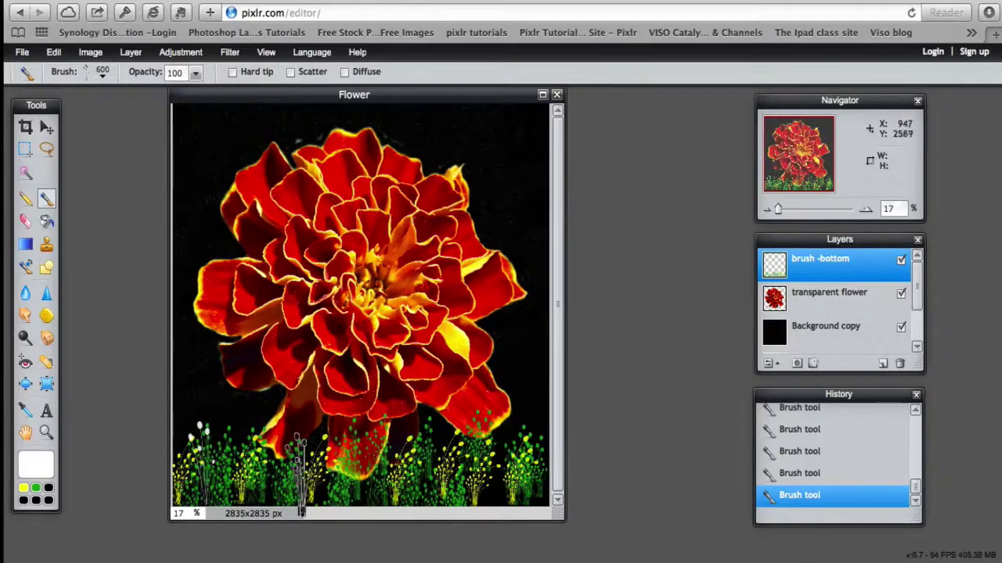
click(278, 450)
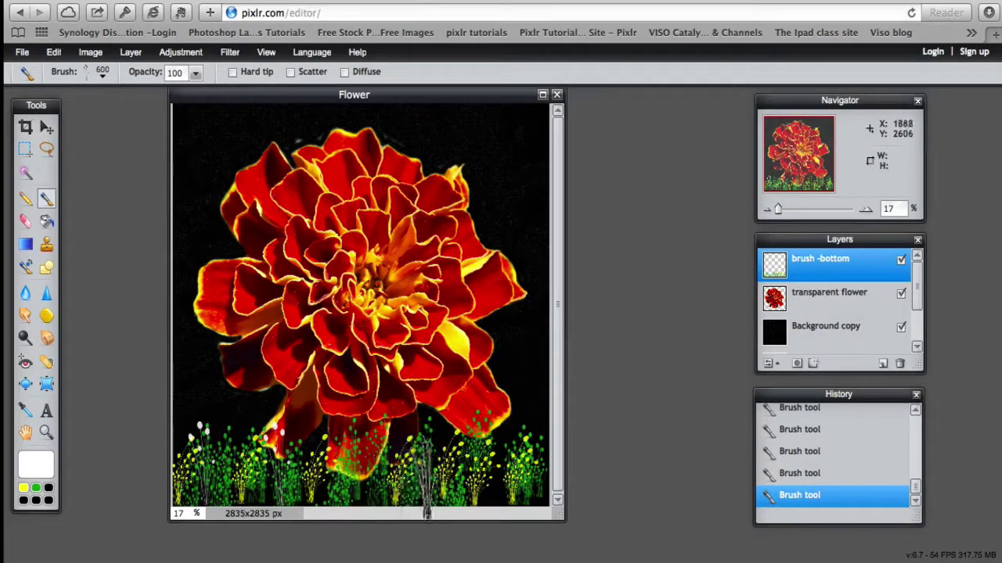
click(368, 470)
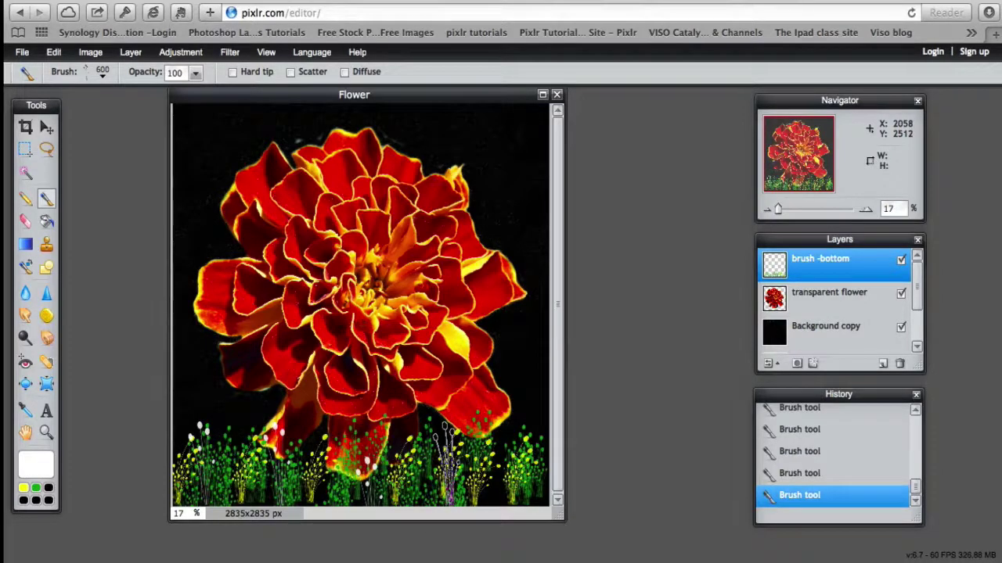
click(448, 462)
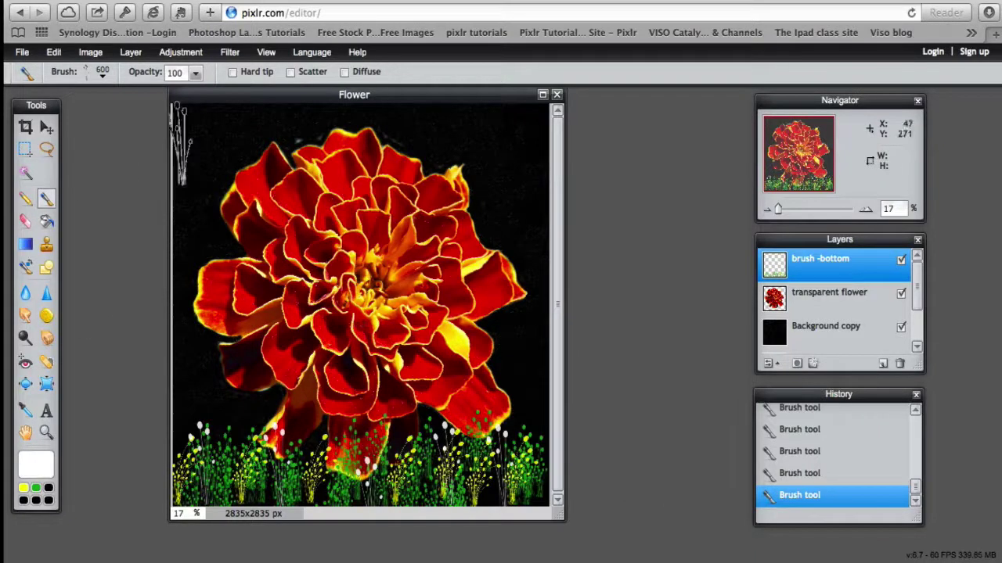
click(197, 73)
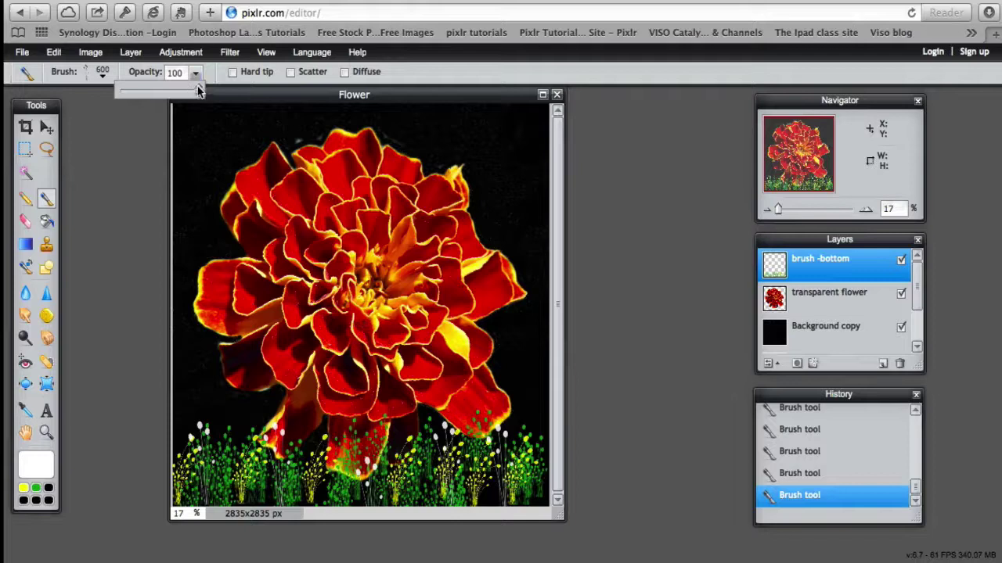
mouse_move(197, 90)
mouse_down()
mouse_move(166, 91)
mouse_move(199, 91)
mouse_up()
click(770, 365)
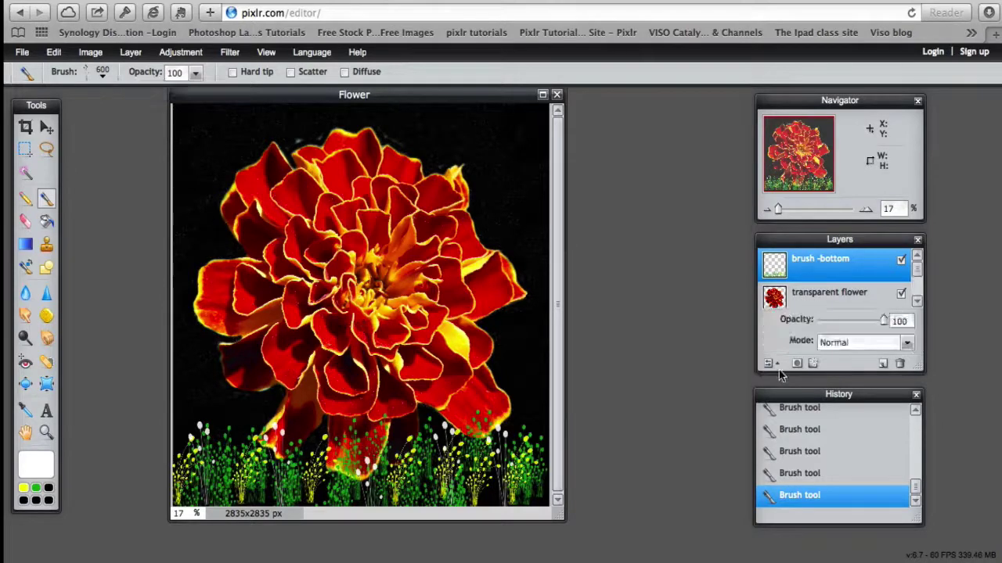
click(906, 344)
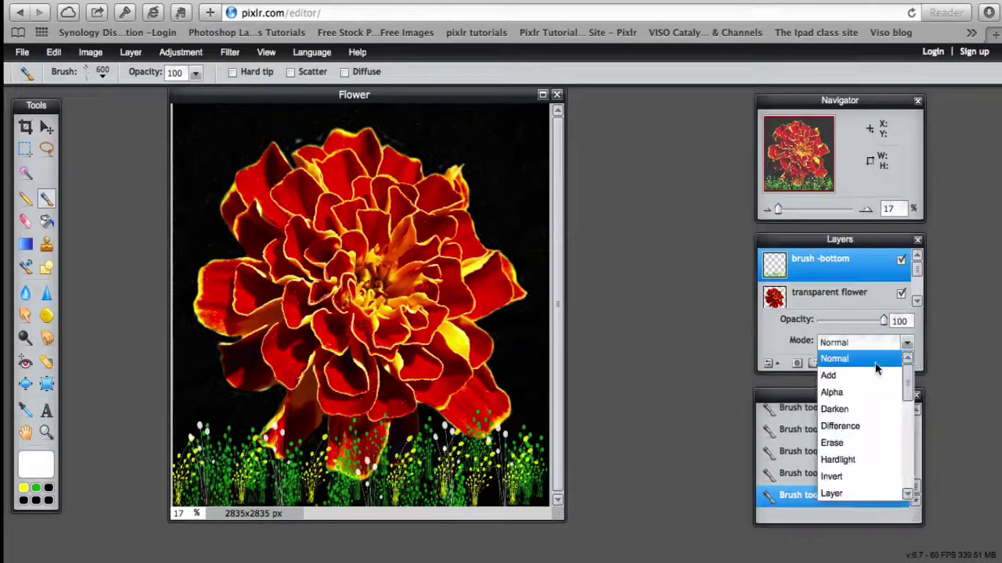
click(839, 461)
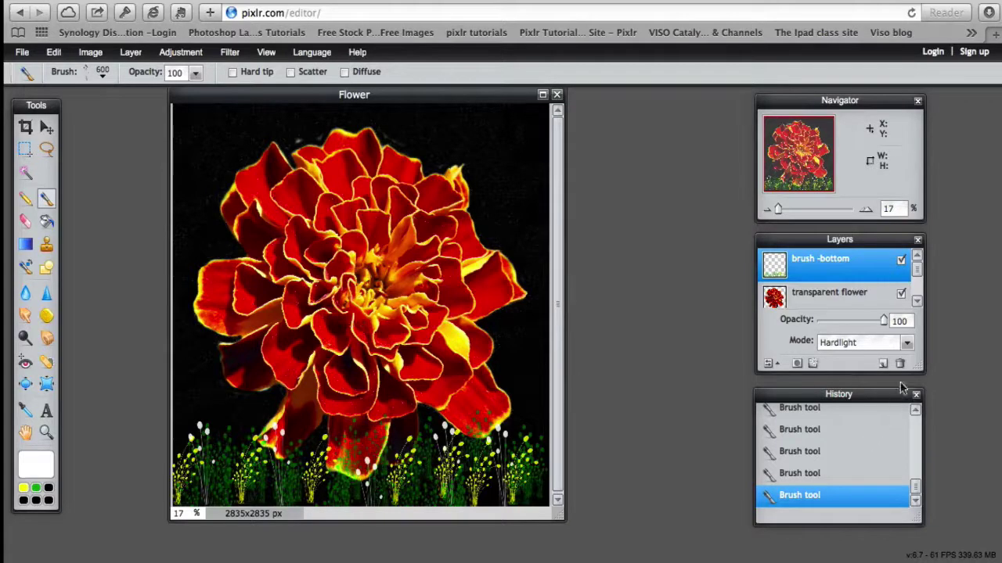
click(908, 349)
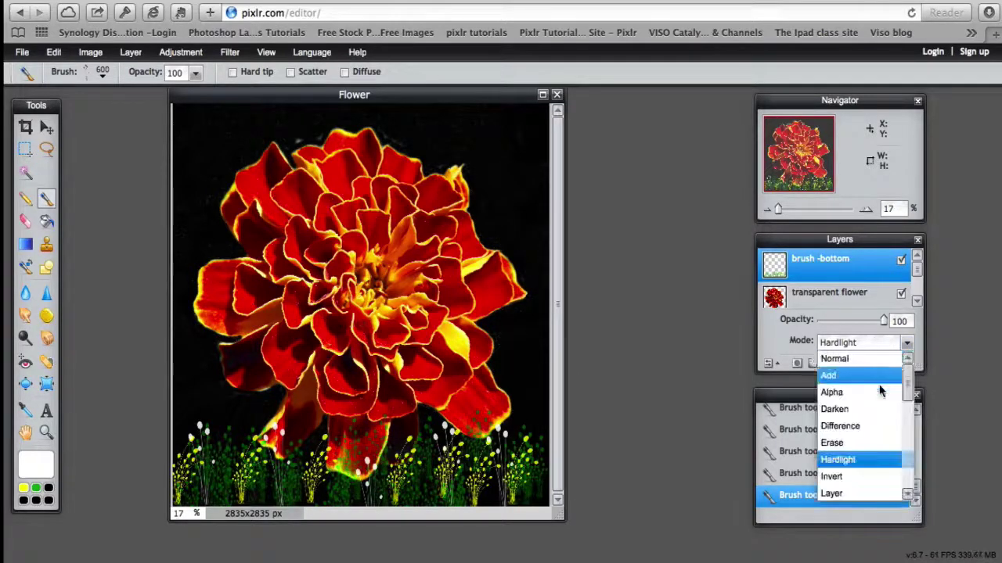
drag(903, 407, 904, 468)
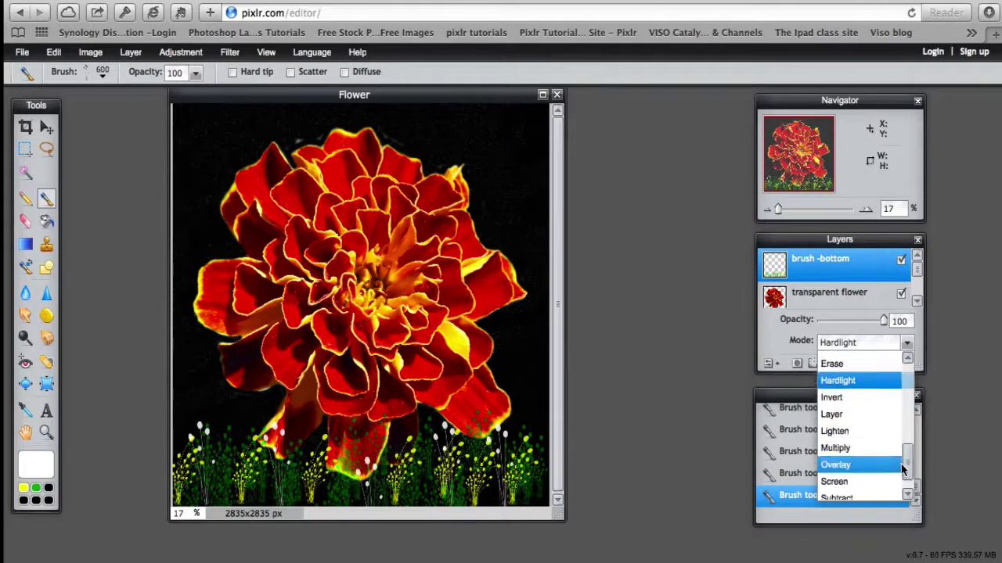
click(828, 468)
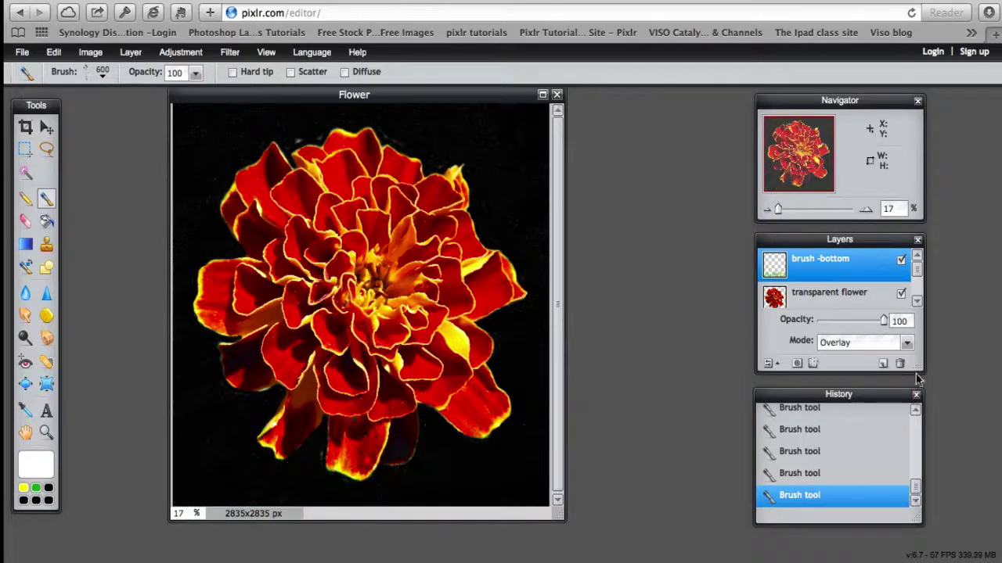
click(910, 345)
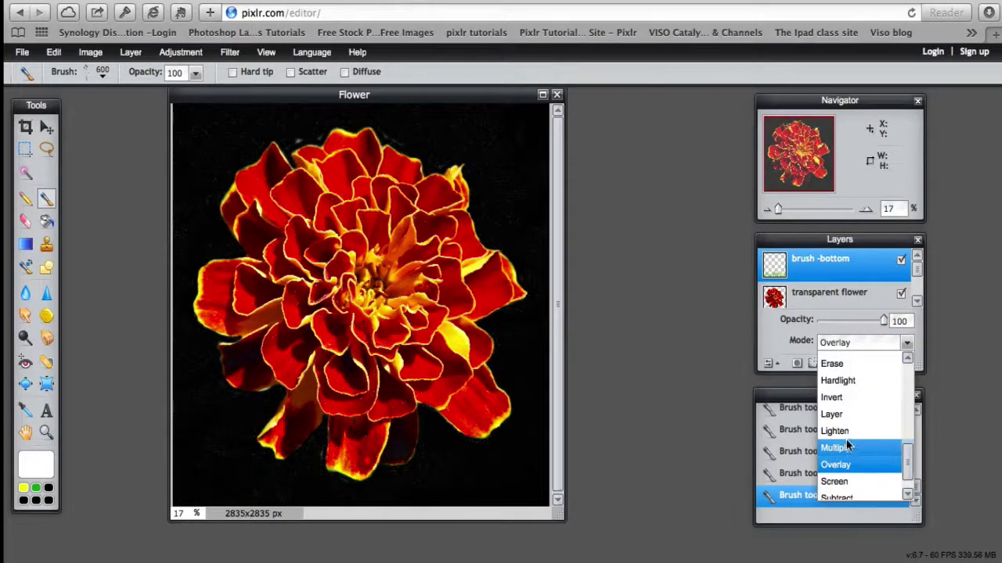
click(844, 447)
click(910, 342)
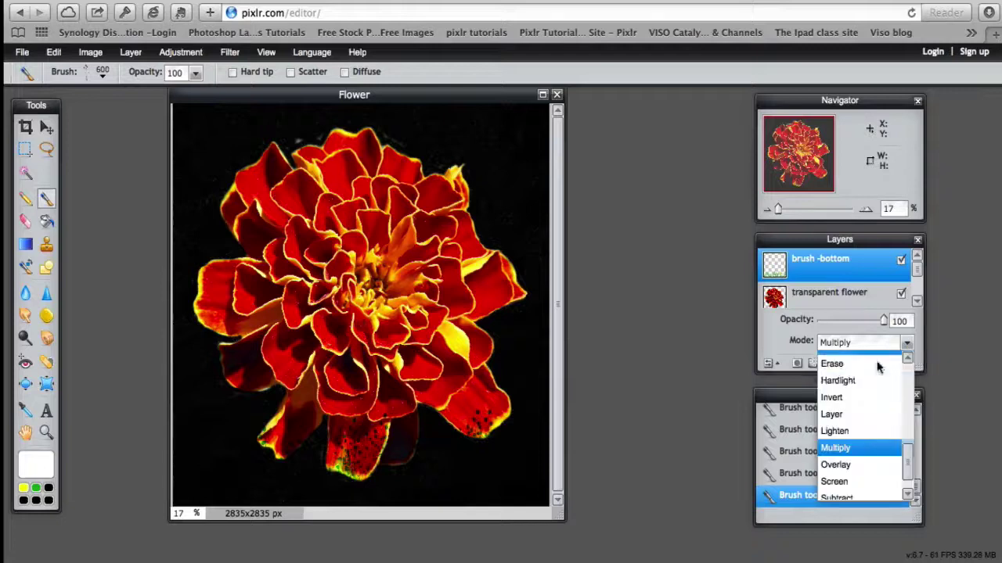
click(838, 381)
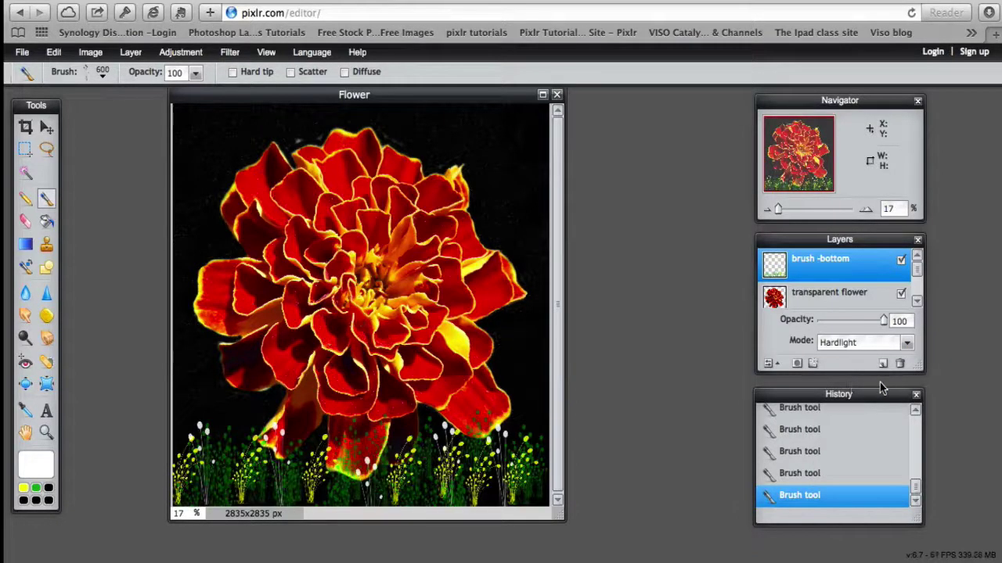
click(905, 344)
scroll(861, 391, up, 3)
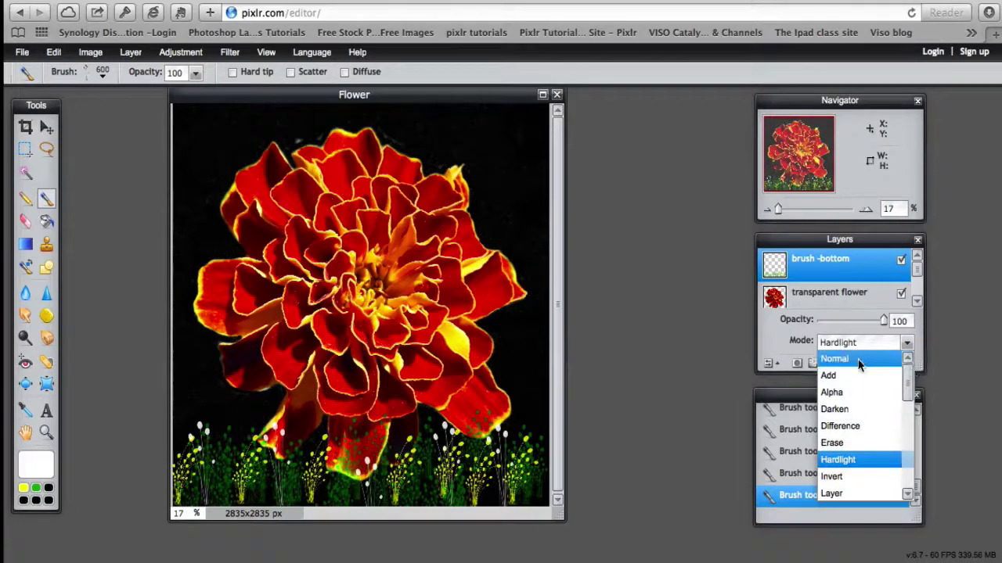
click(858, 360)
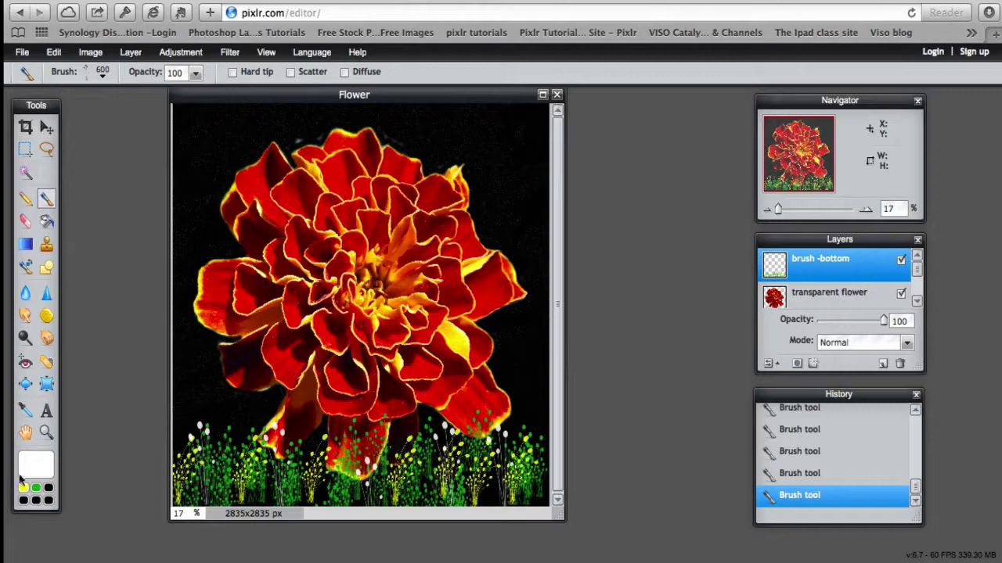
Choose brush preset 472 and set the paint colour to bright magenta f216f2
click(82, 75)
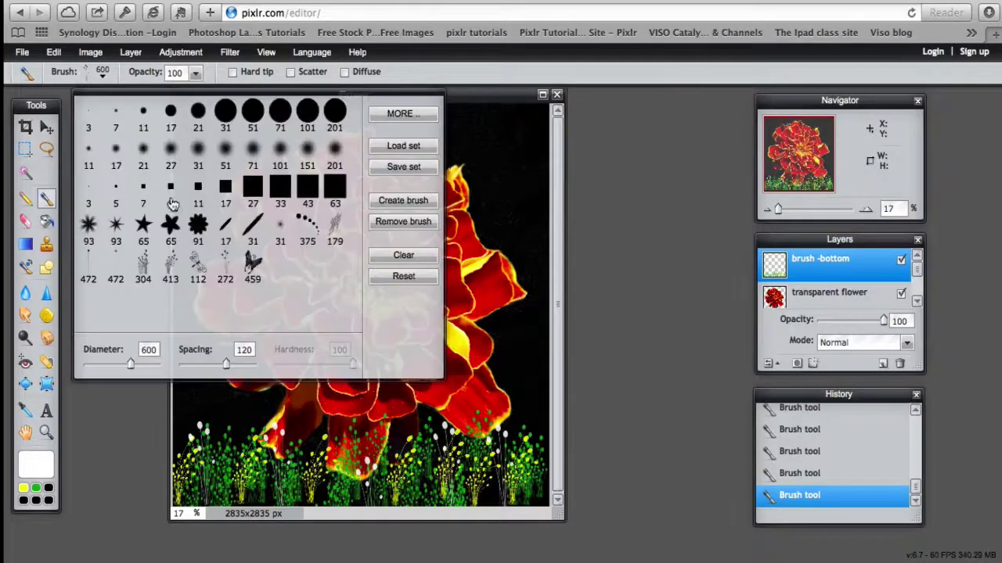
click(88, 270)
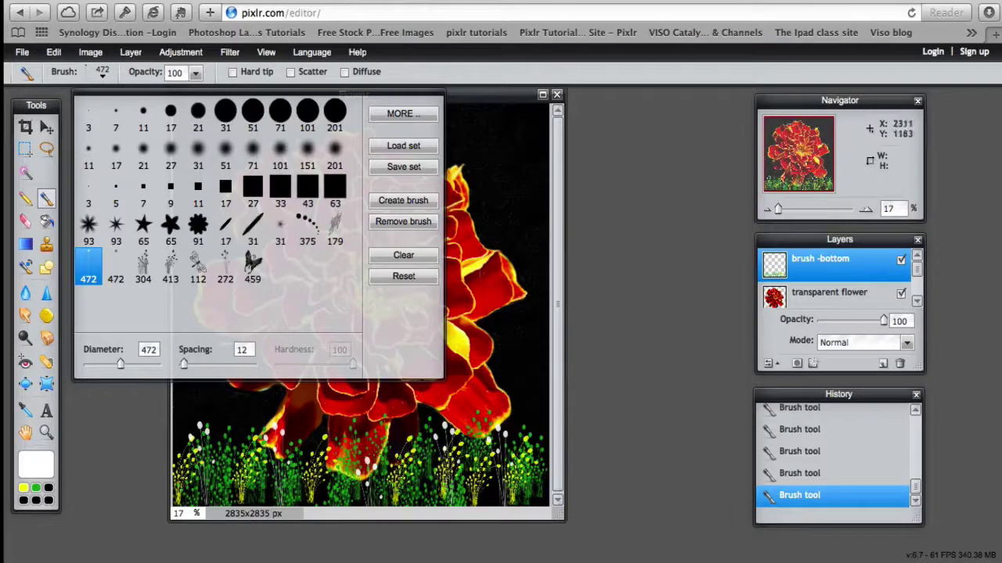
click(48, 467)
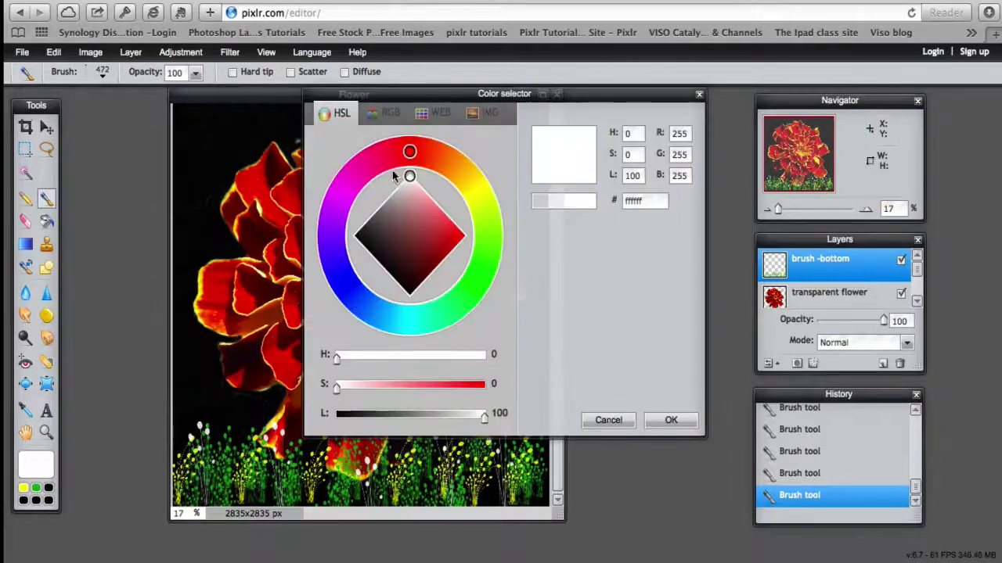
click(341, 194)
click(457, 234)
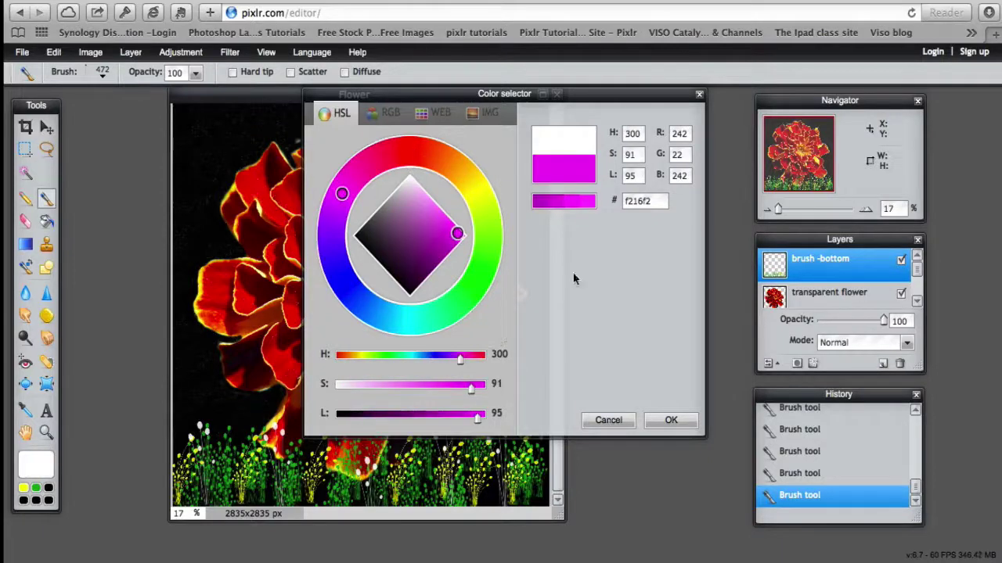
click(664, 420)
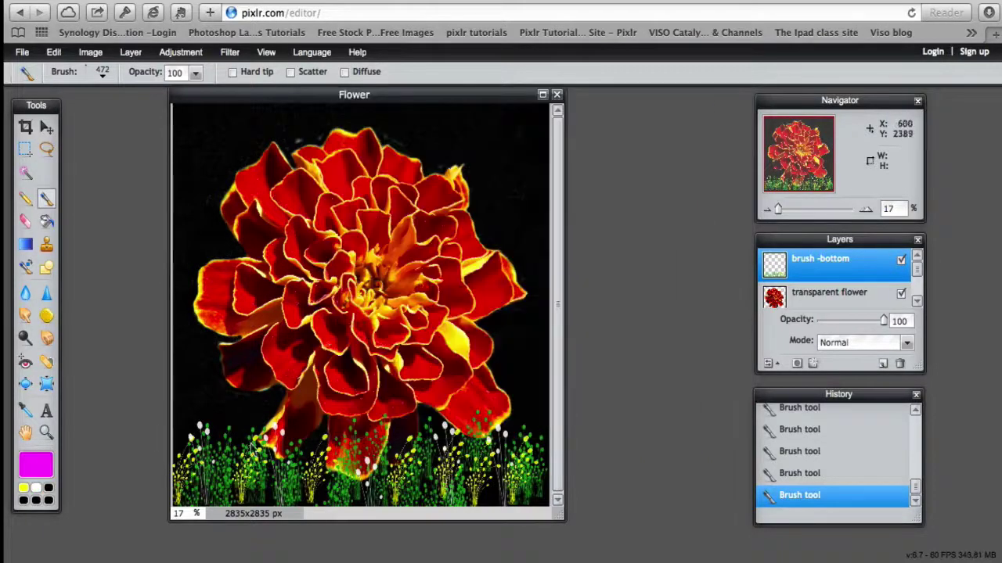
Undo the last brush stroke with Ctrl+Z and close the brush presets
click(101, 76)
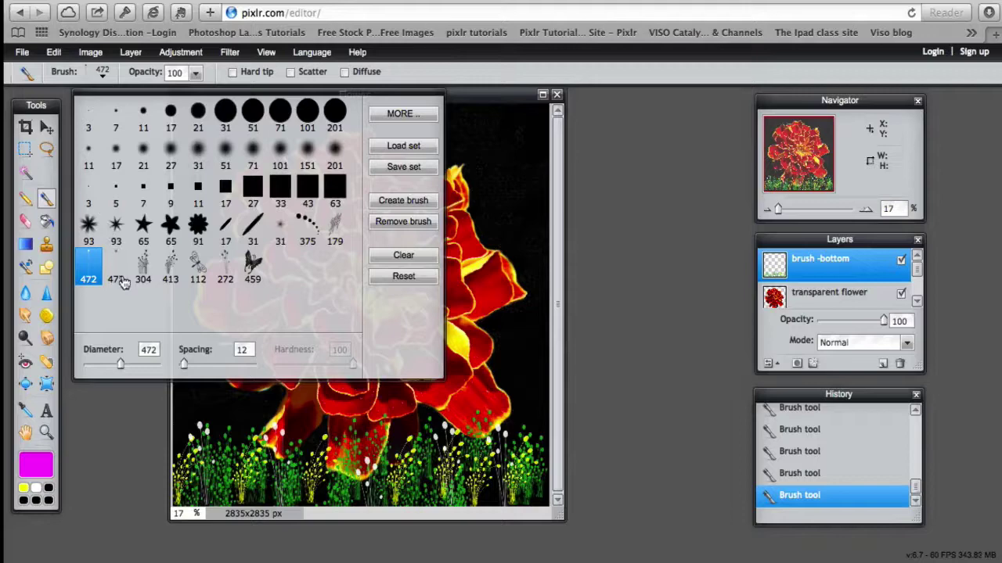
key(ctrl+z)
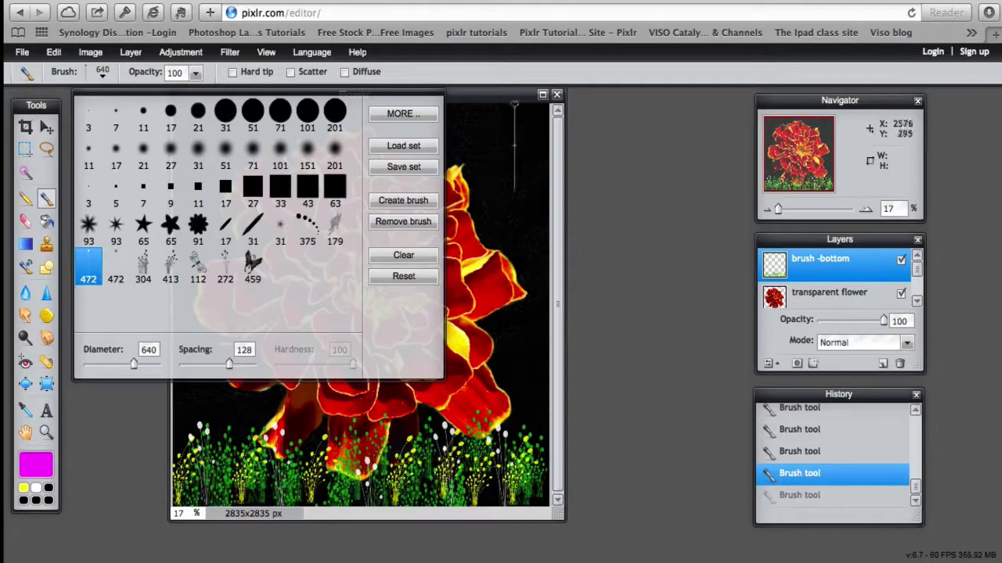
click(559, 317)
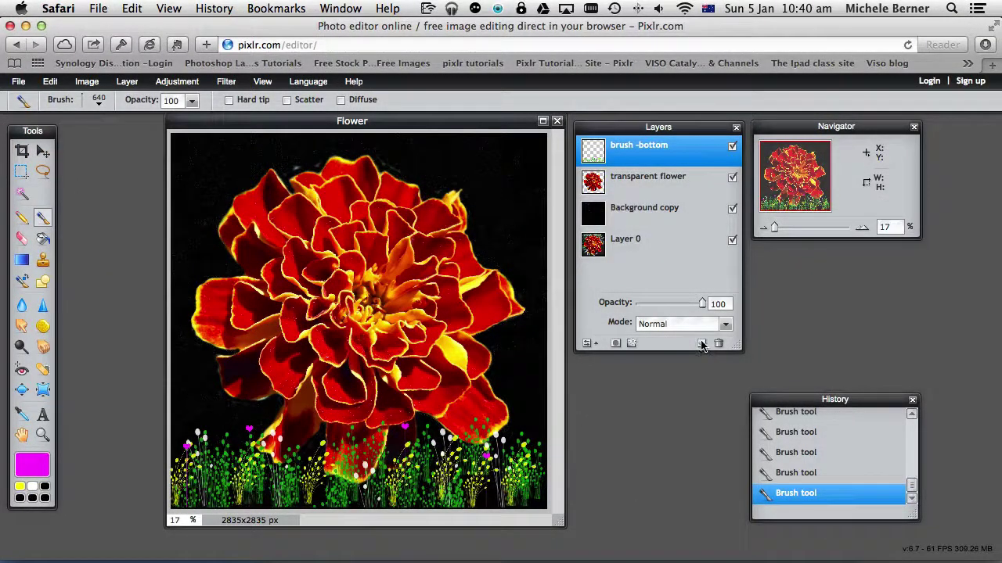
Add a new empty layer and rename it 'brush - top'
click(702, 344)
double_click(622, 149)
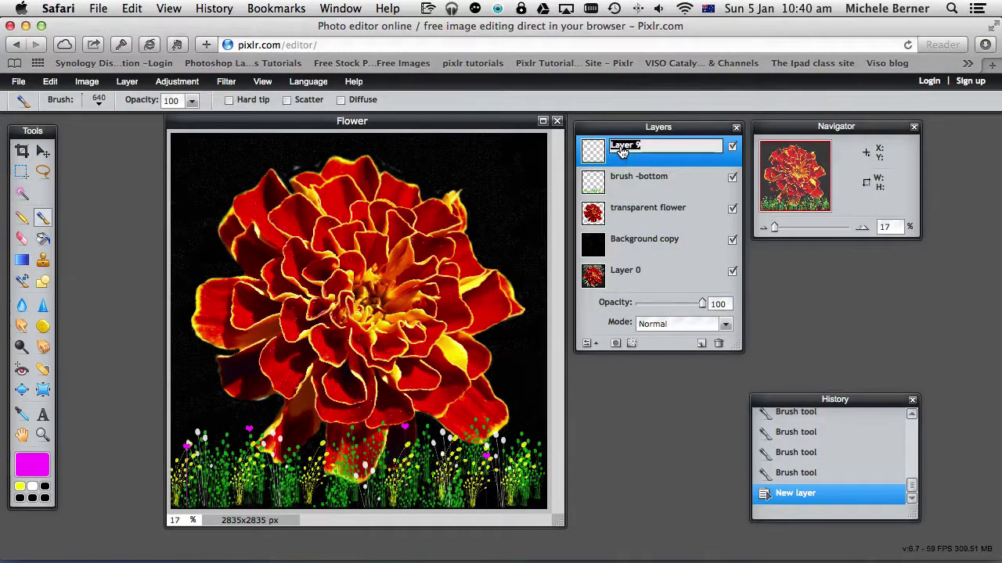
text(brush - top)
key(Return)
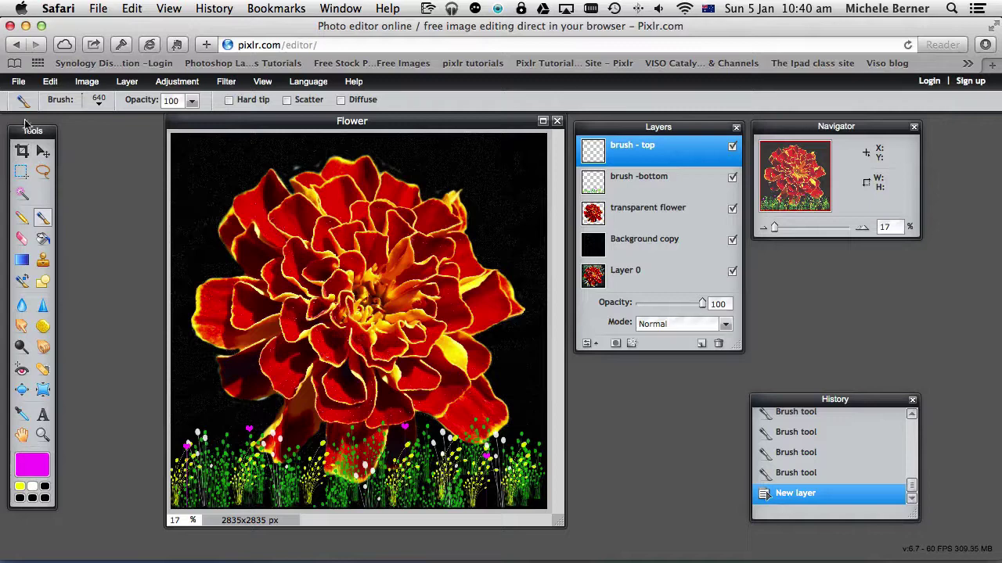
Paint scattered light-green dots above the flower's upper right with the 375 dotted brush
click(98, 103)
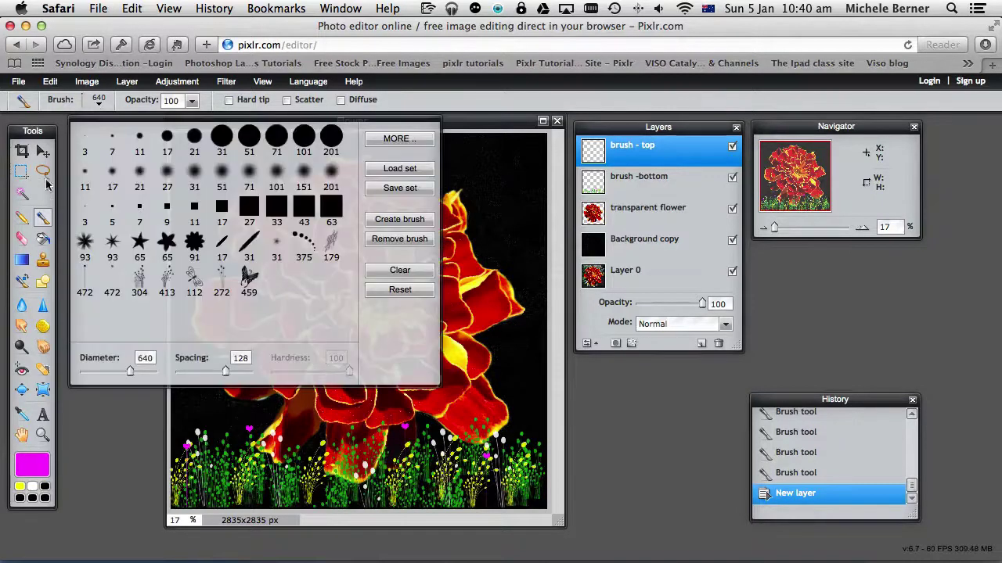
click(305, 242)
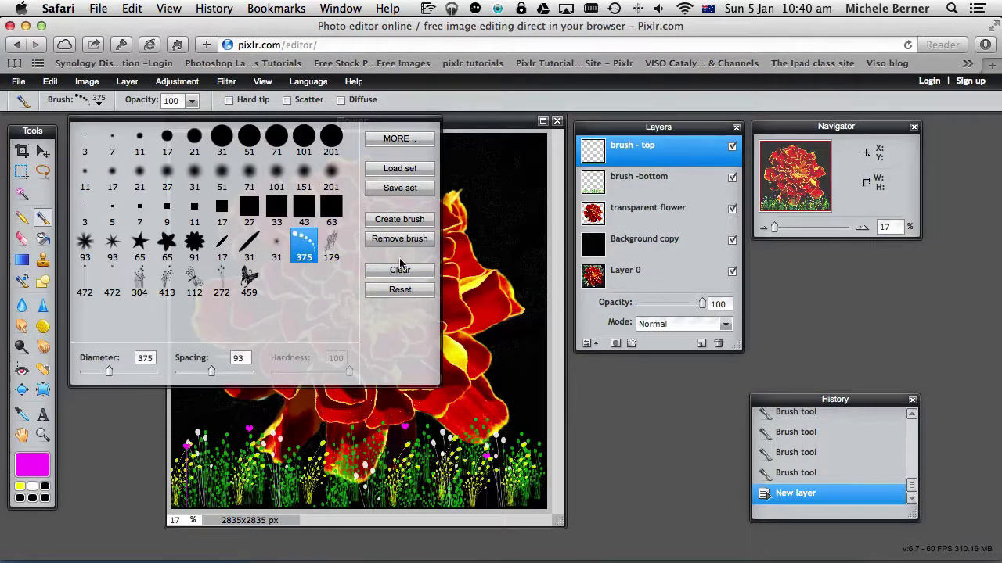
click(35, 473)
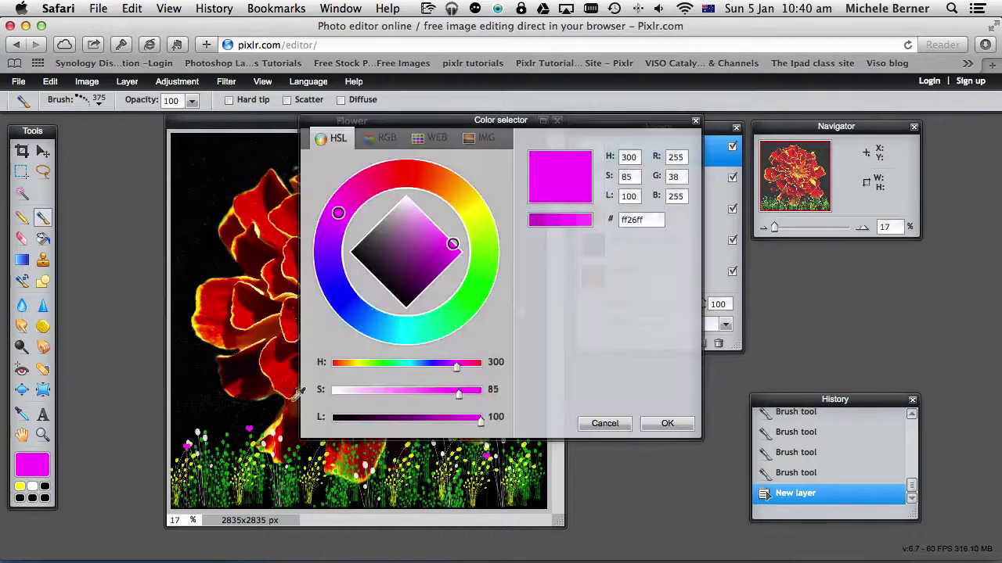
click(481, 286)
click(429, 270)
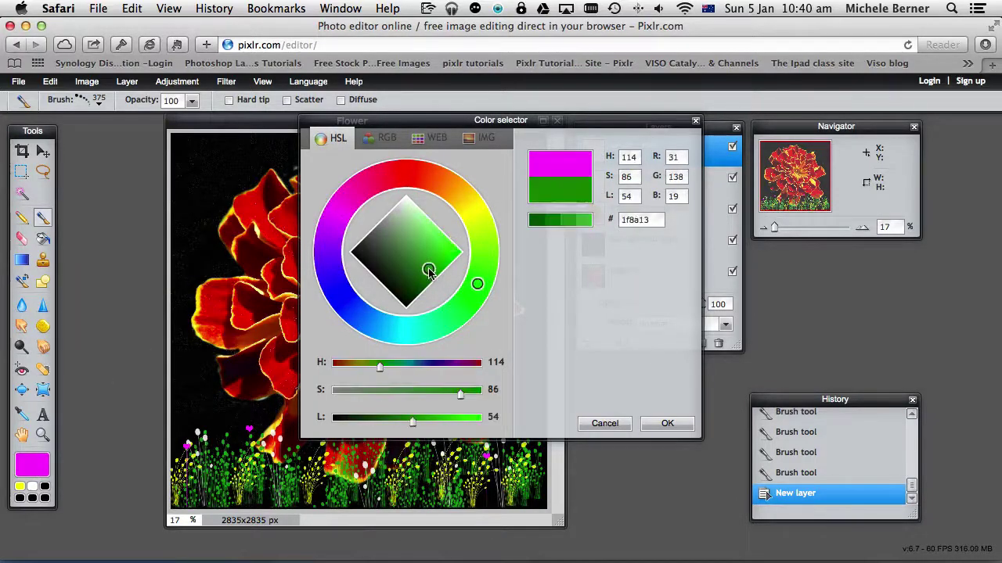
click(560, 223)
click(665, 425)
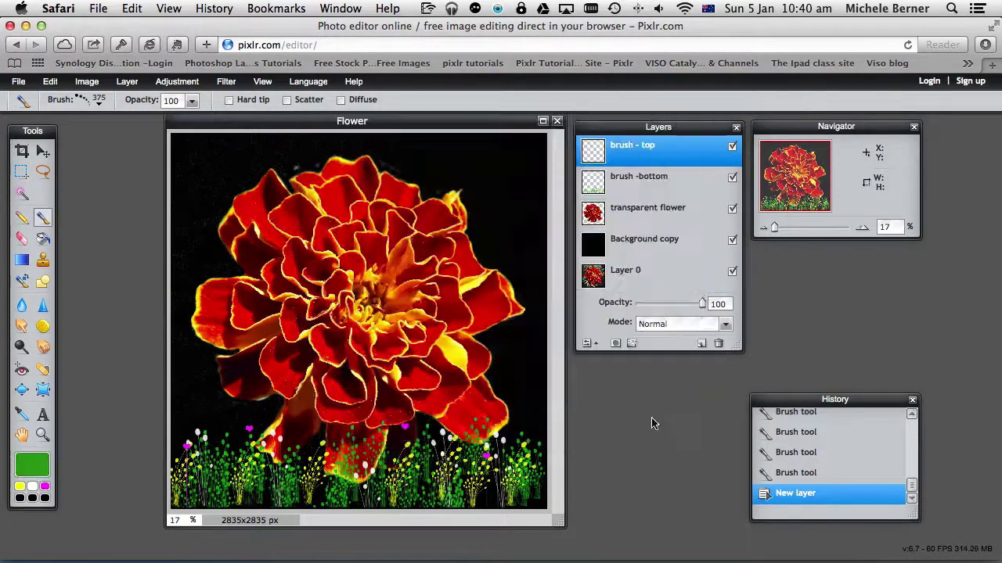
click(287, 100)
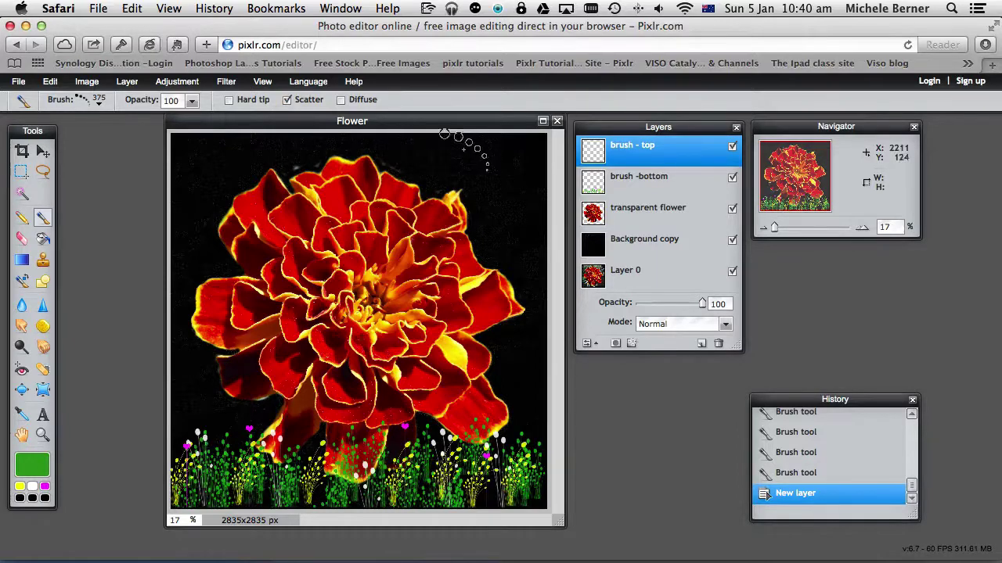
drag(444, 157, 513, 192)
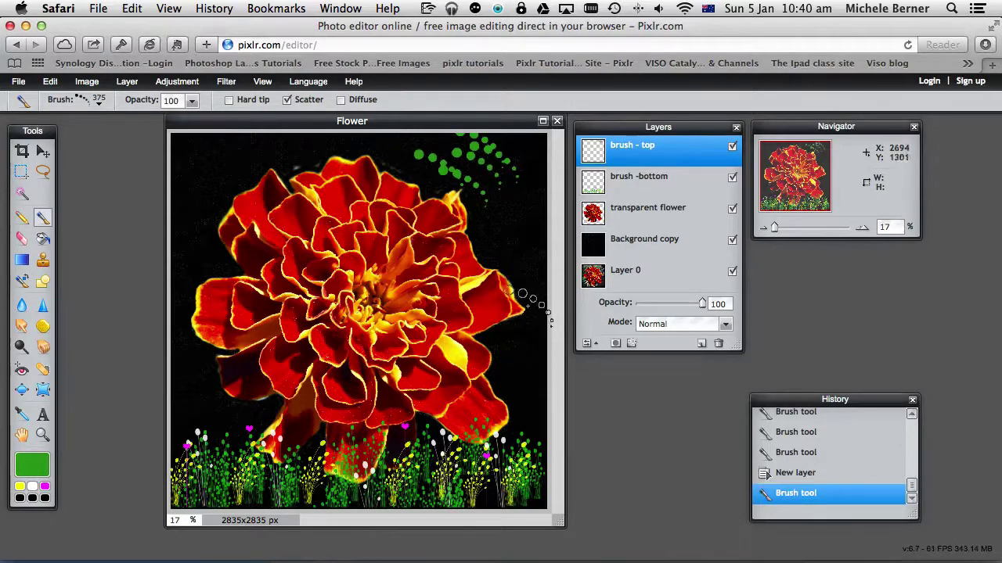
Paint grass strokes over the dots with brush 179, then undo a stray dragonfly stamp
click(85, 101)
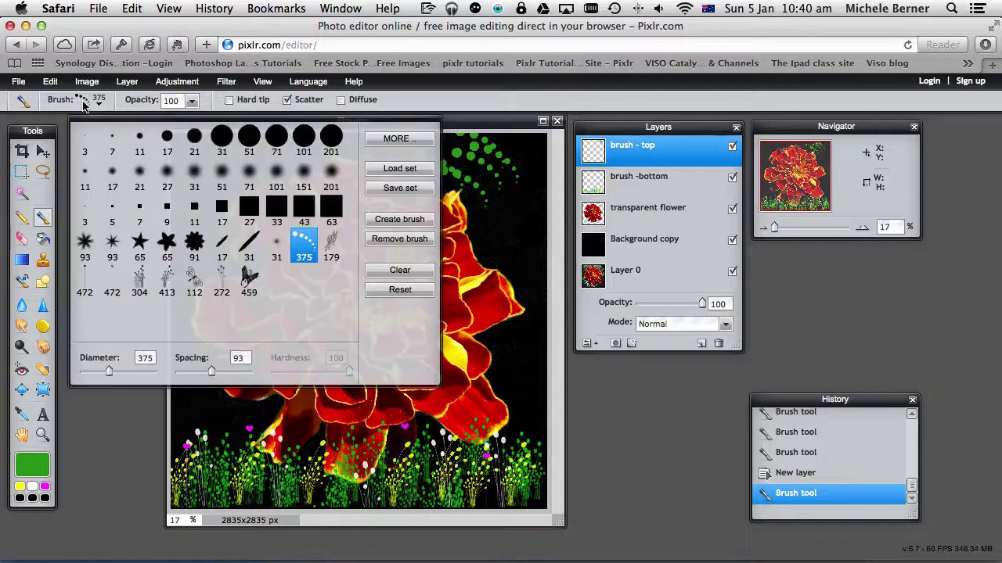
click(331, 244)
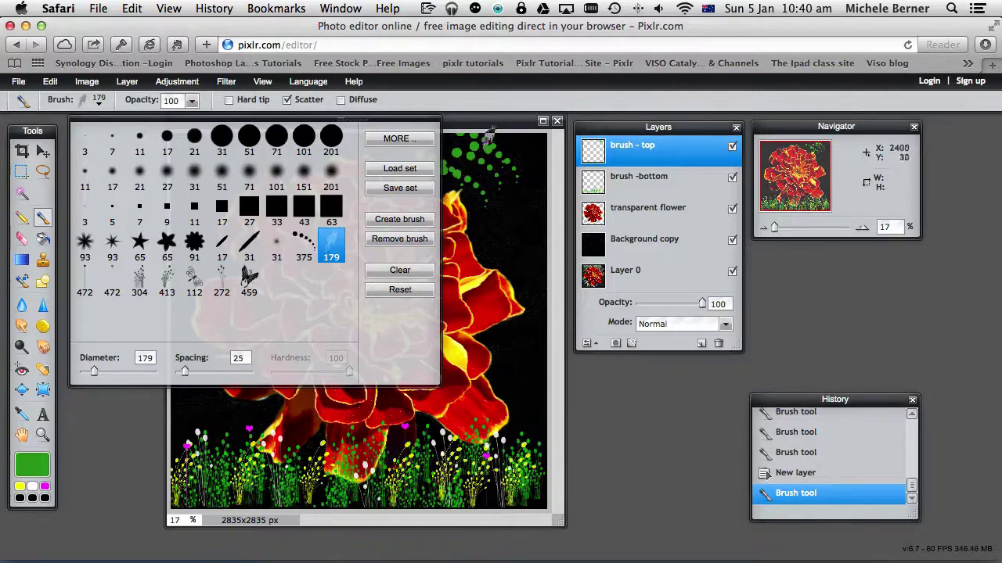
drag(407, 160, 435, 165)
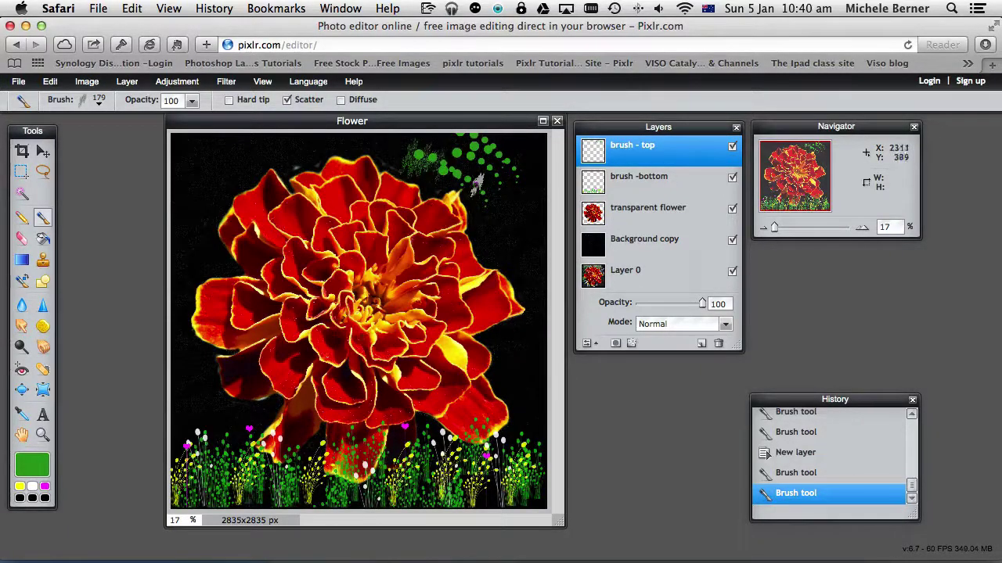
drag(503, 217, 523, 195)
mouse_move(523, 161)
mouse_down()
mouse_move(522, 196)
mouse_move(536, 191)
mouse_move(540, 204)
mouse_up()
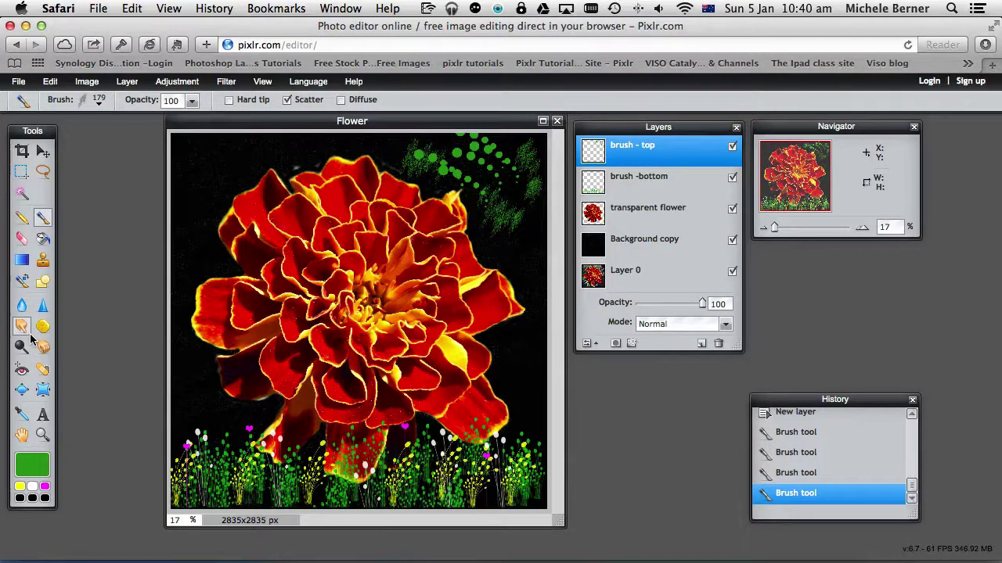
click(528, 345)
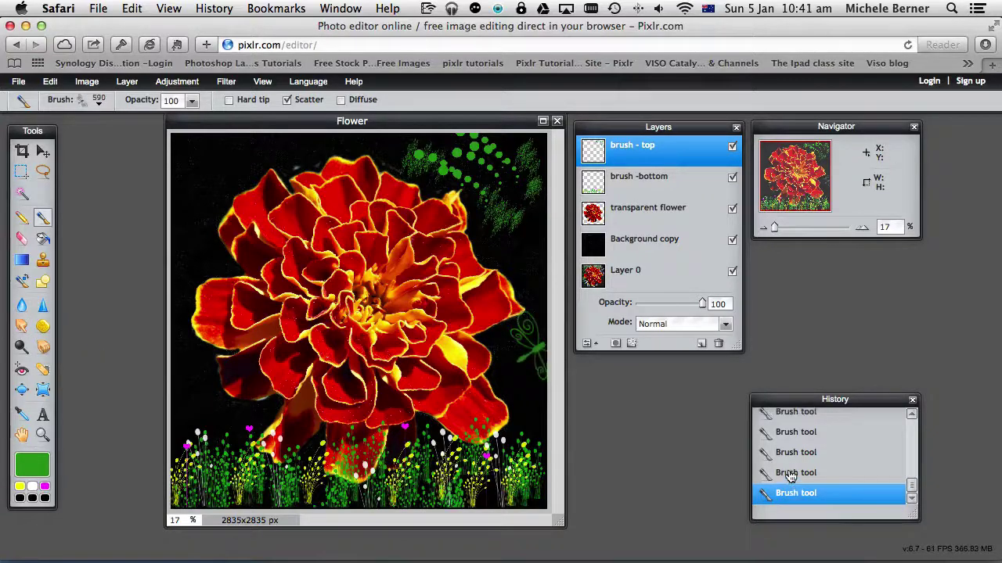
click(791, 474)
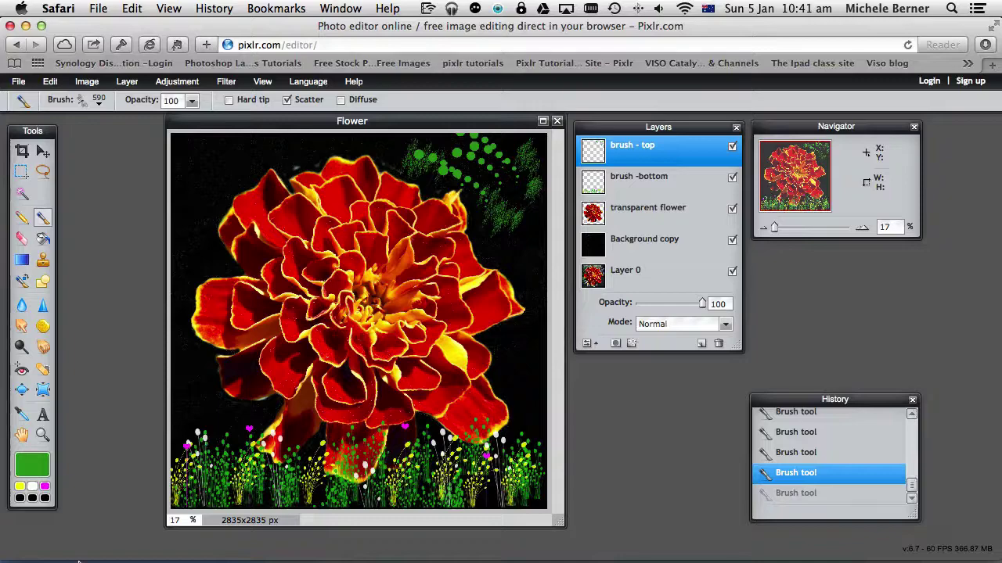
Open the butterfly brush image, pick the 31 px round brush, and place it beside Flower
mouse_move(78, 560)
click(36, 548)
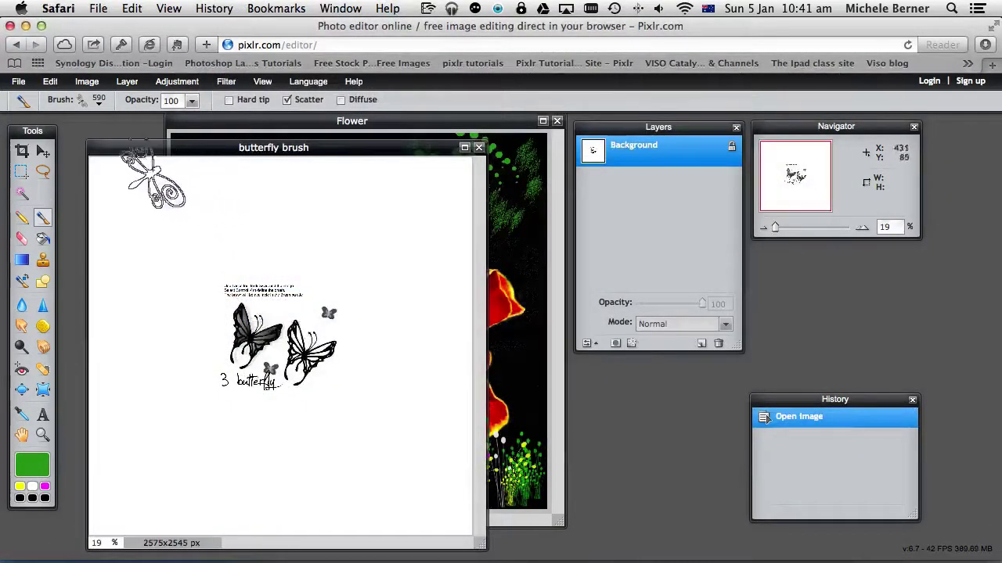
click(94, 101)
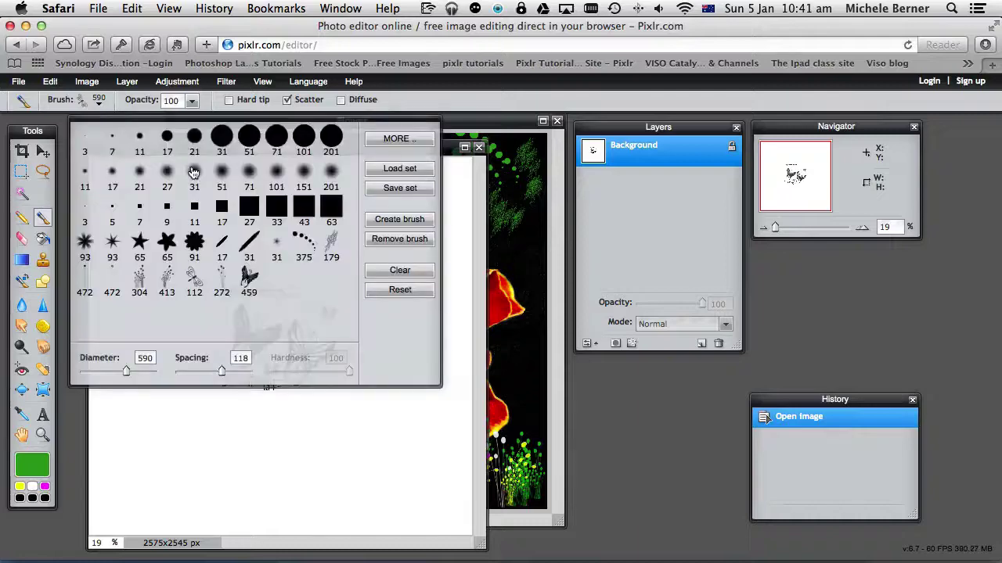
click(192, 168)
click(469, 122)
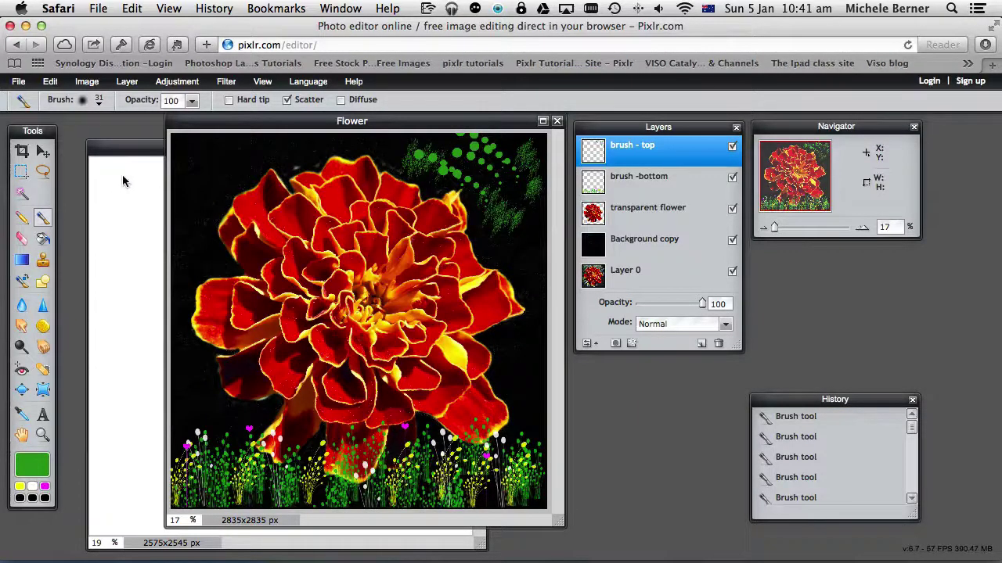
mouse_move(164, 149)
mouse_down()
mouse_move(177, 153)
mouse_move(248, 124)
mouse_move(215, 125)
mouse_move(224, 125)
mouse_up()
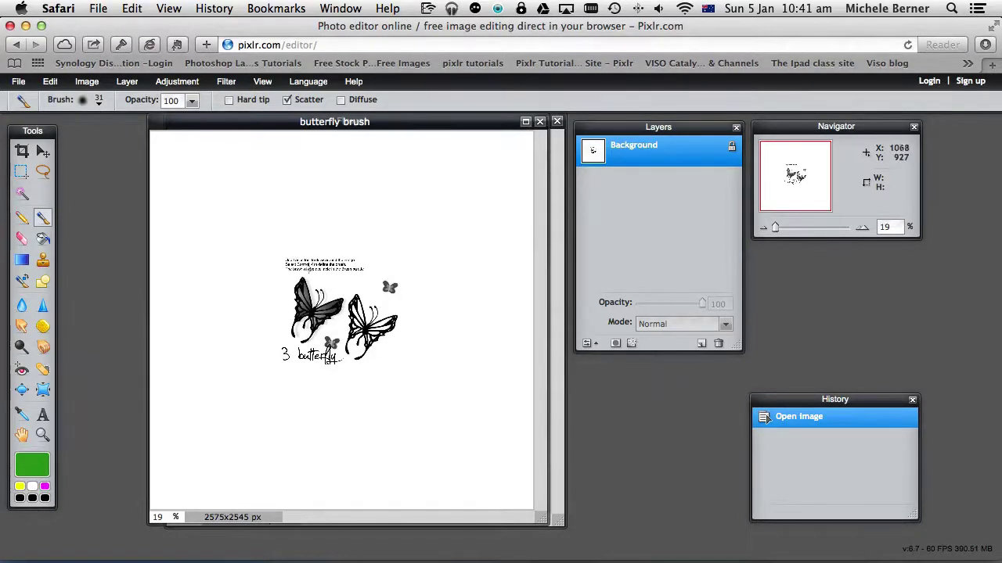
Zoom the butterfly image to 58% and pan onto the large butterflies
click(298, 266)
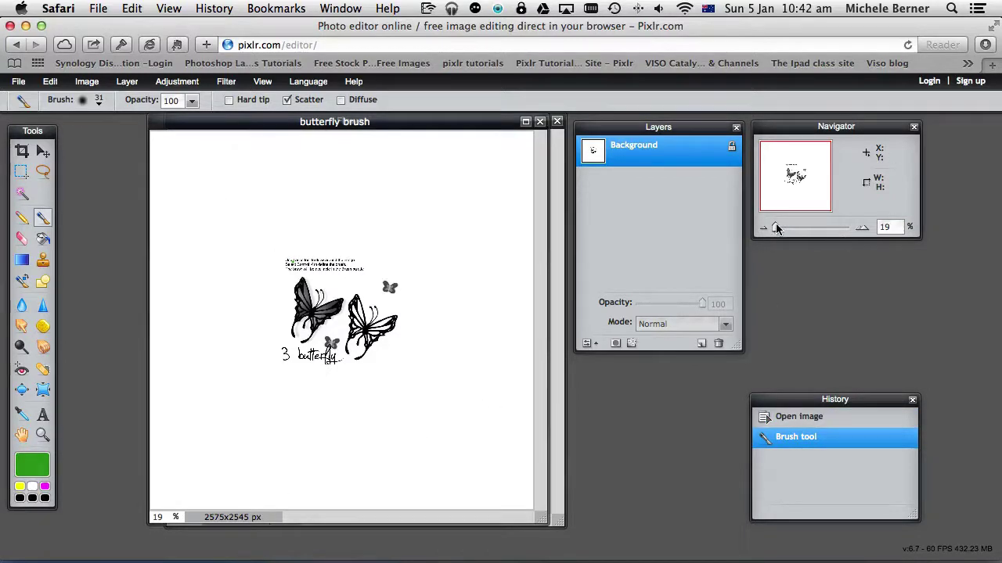
drag(776, 228, 786, 232)
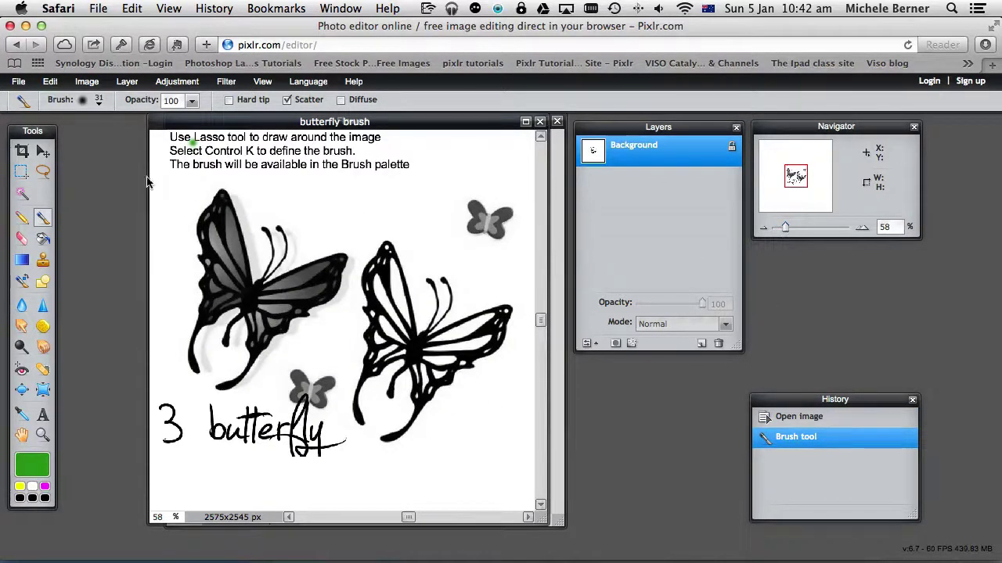
click(43, 152)
mouse_move(796, 176)
mouse_down()
mouse_move(779, 166)
mouse_move(793, 178)
mouse_up()
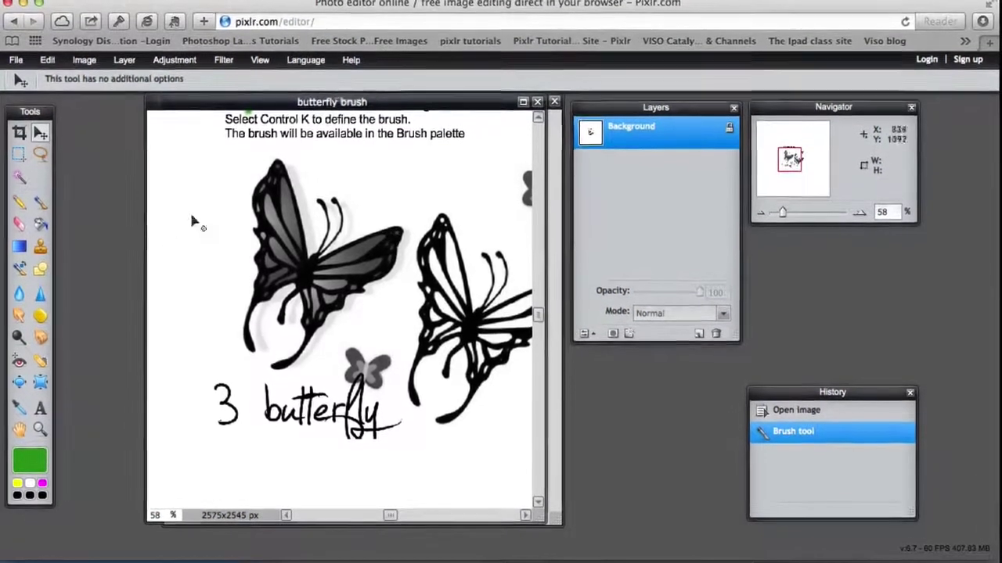
Lasso the shaded butterfly and define it as a new custom brush
click(40, 154)
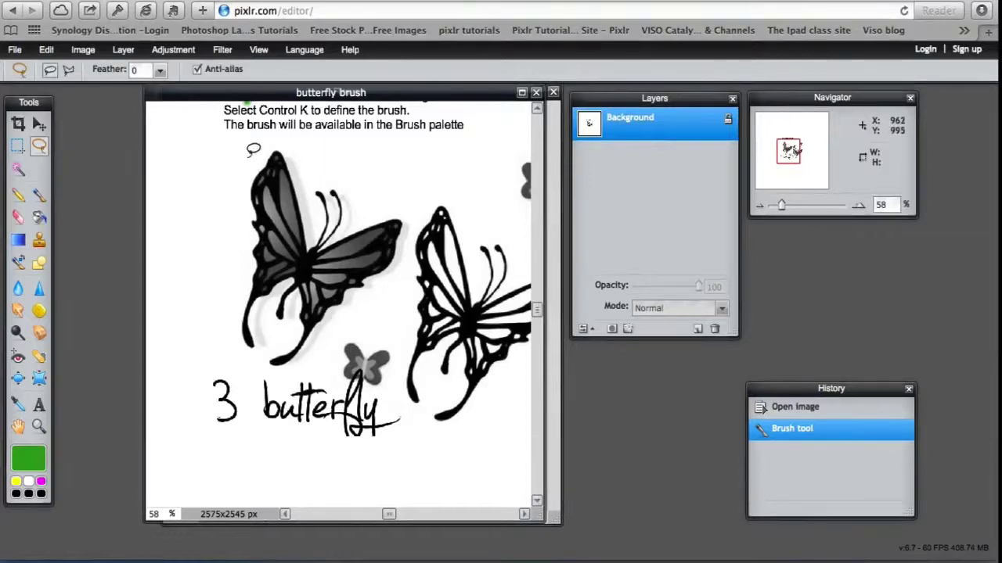
mouse_move(253, 150)
mouse_down()
mouse_move(226, 281)
mouse_move(224, 332)
mouse_move(236, 360)
mouse_move(260, 369)
mouse_move(305, 363)
mouse_move(373, 306)
mouse_up()
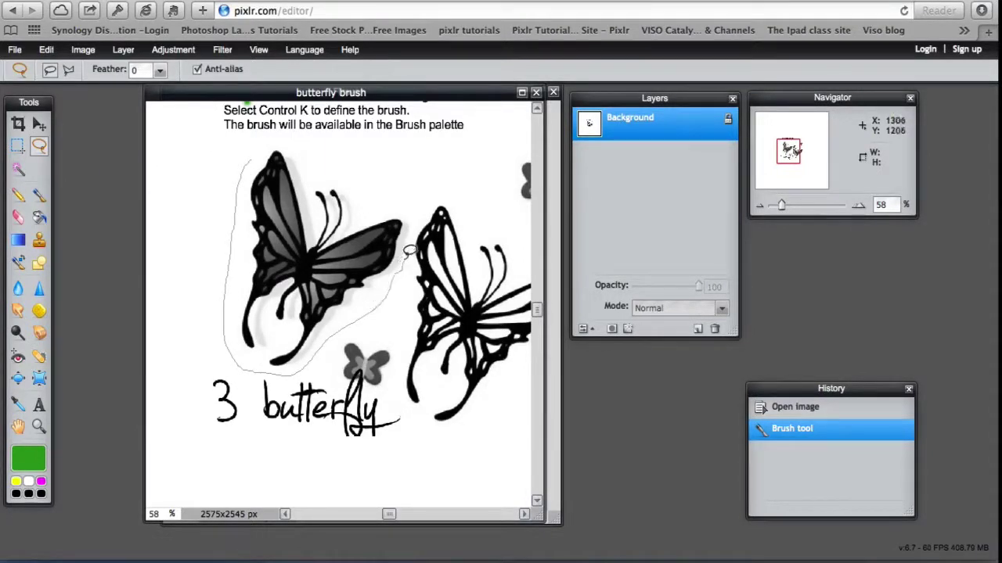
mouse_move(408, 252)
mouse_down()
mouse_move(409, 204)
mouse_move(285, 140)
mouse_move(257, 149)
mouse_up()
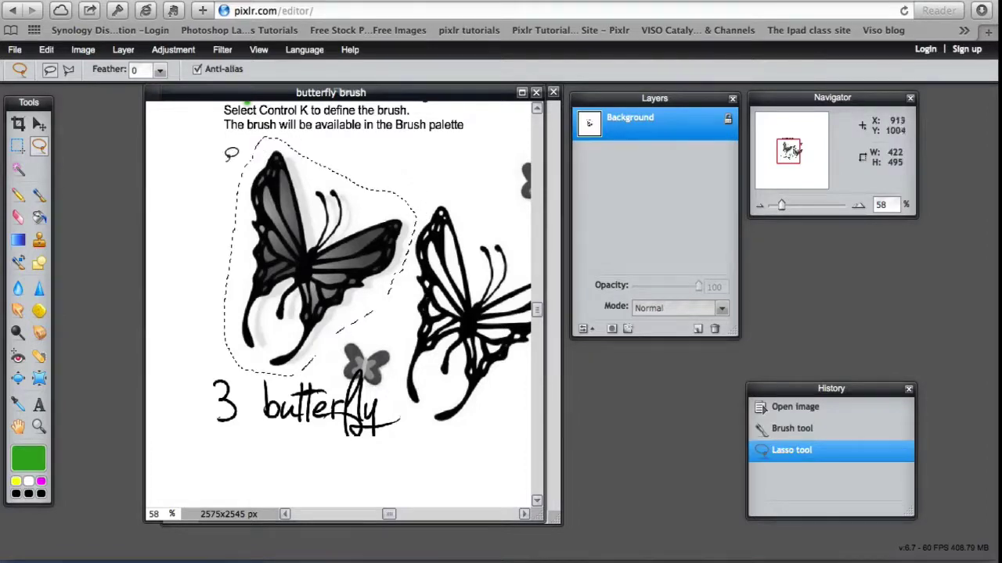
click(45, 51)
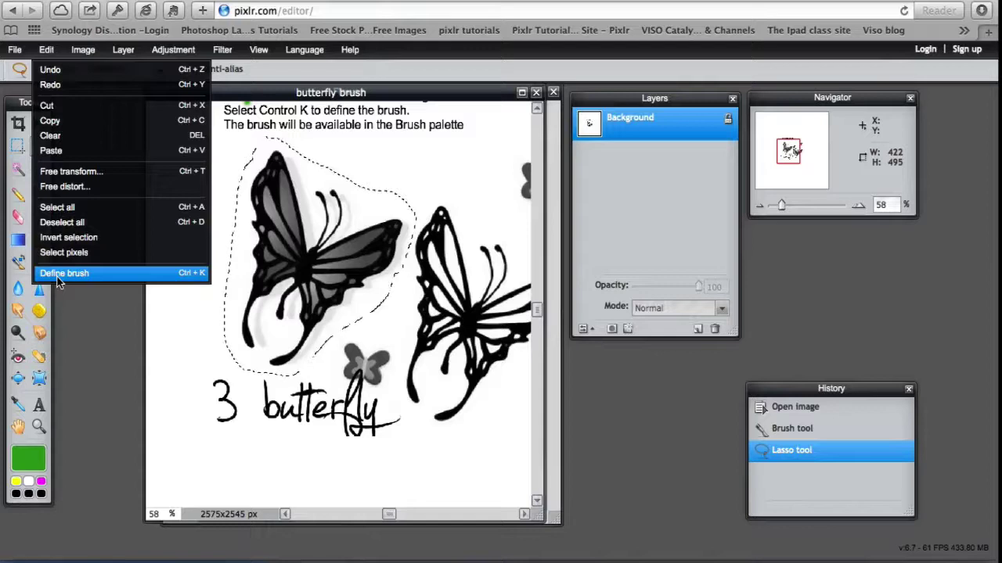
click(60, 275)
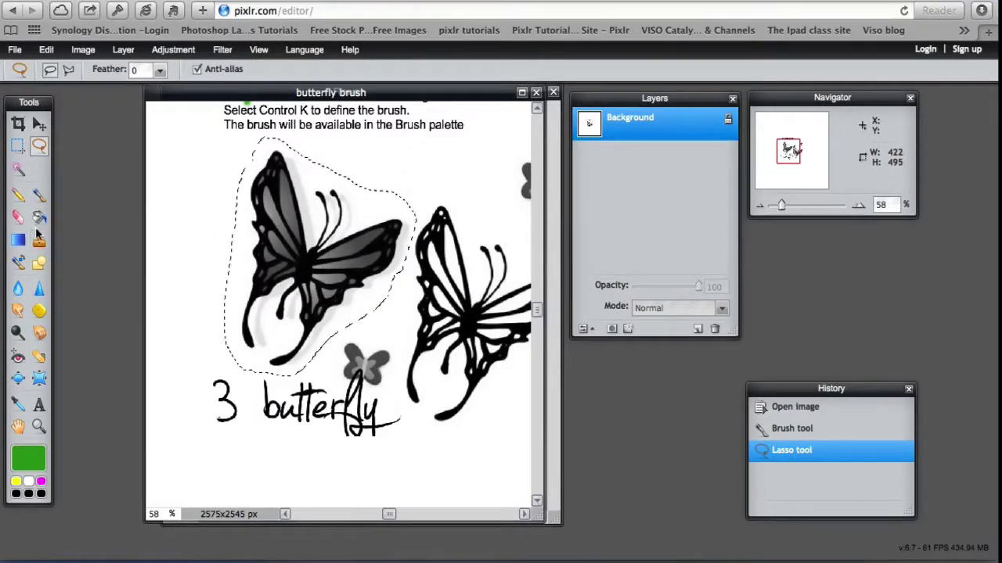
Delete the duplicate 464 butterfly brush and close the butterfly image without saving
click(39, 194)
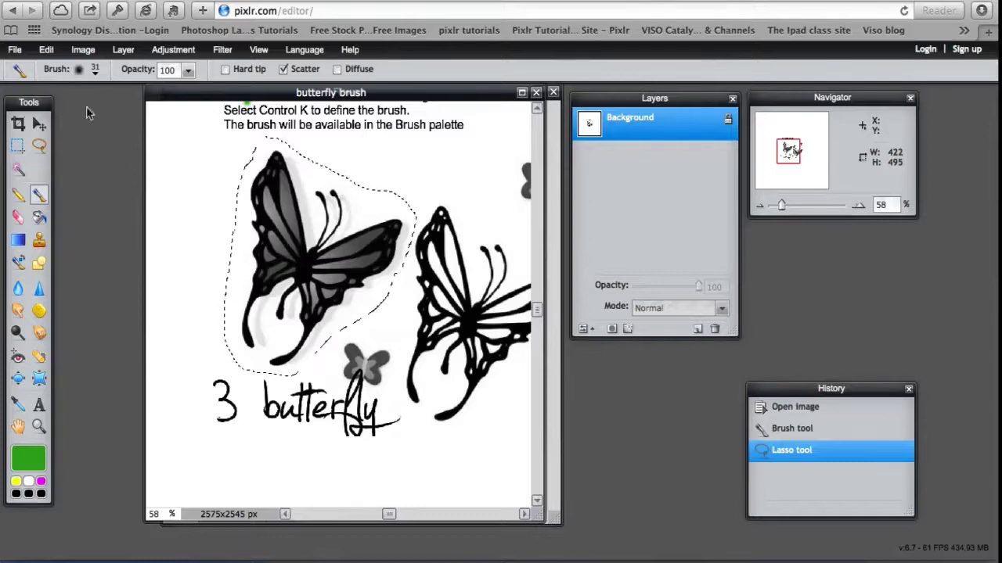
click(88, 70)
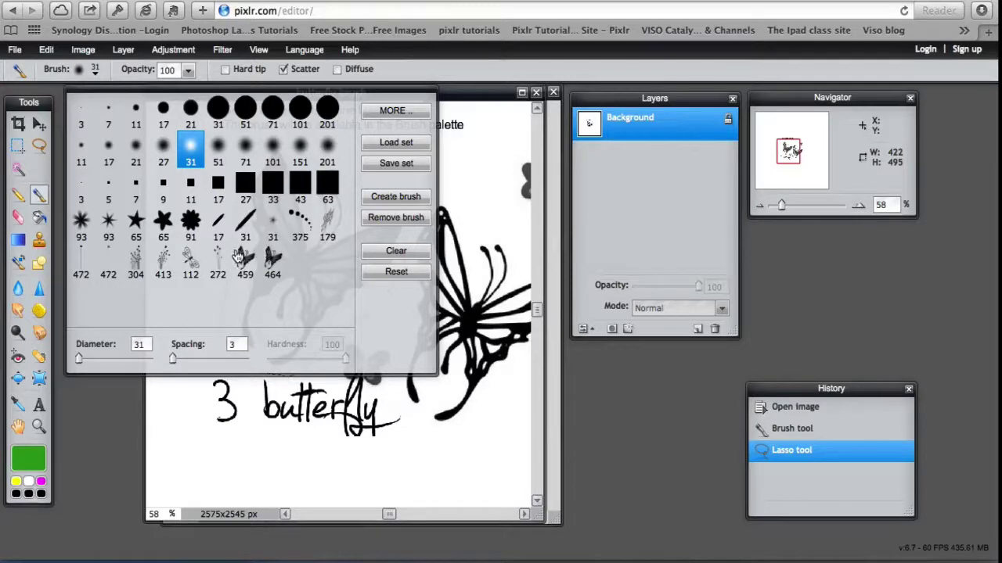
click(274, 267)
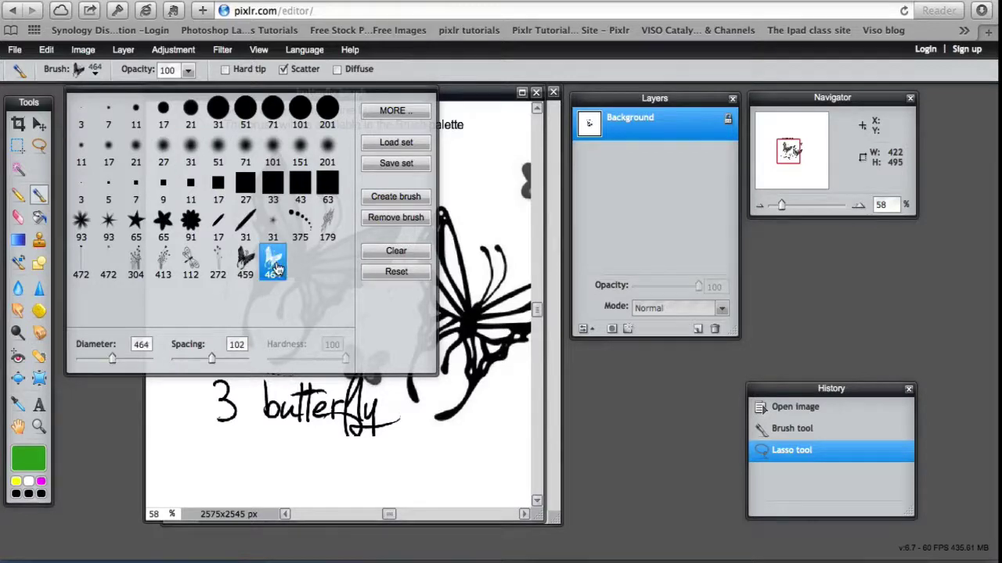
click(396, 222)
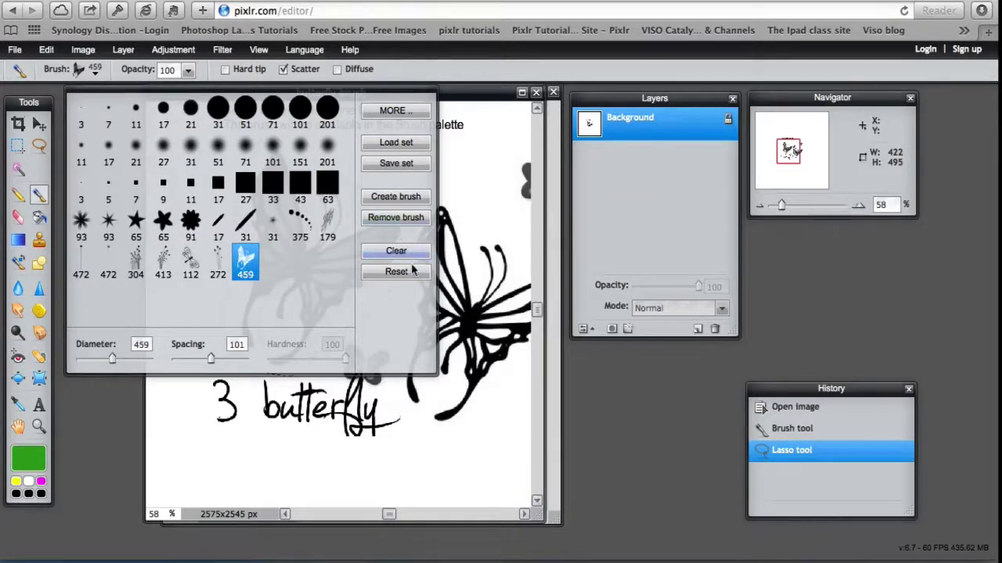
click(478, 92)
click(536, 93)
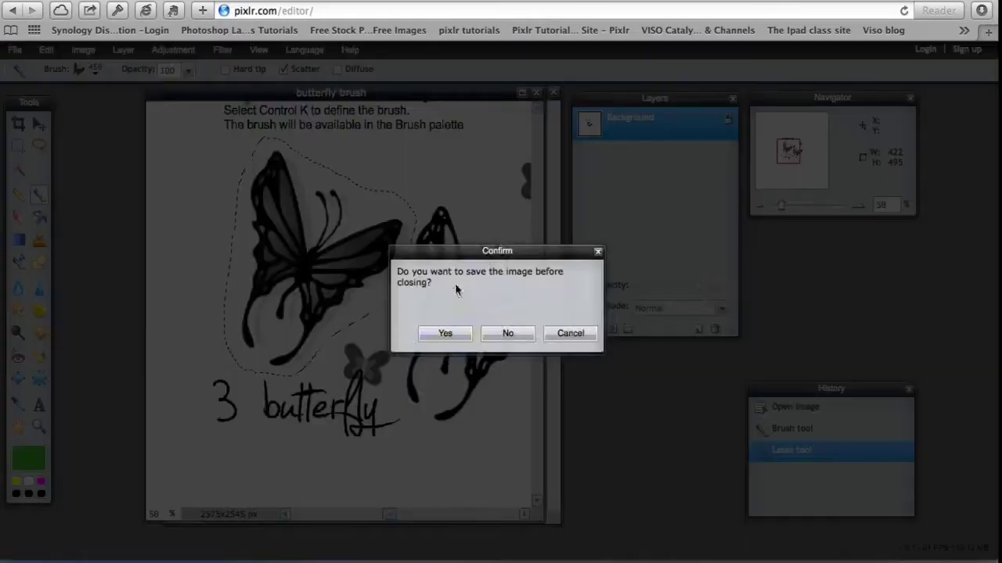
click(506, 329)
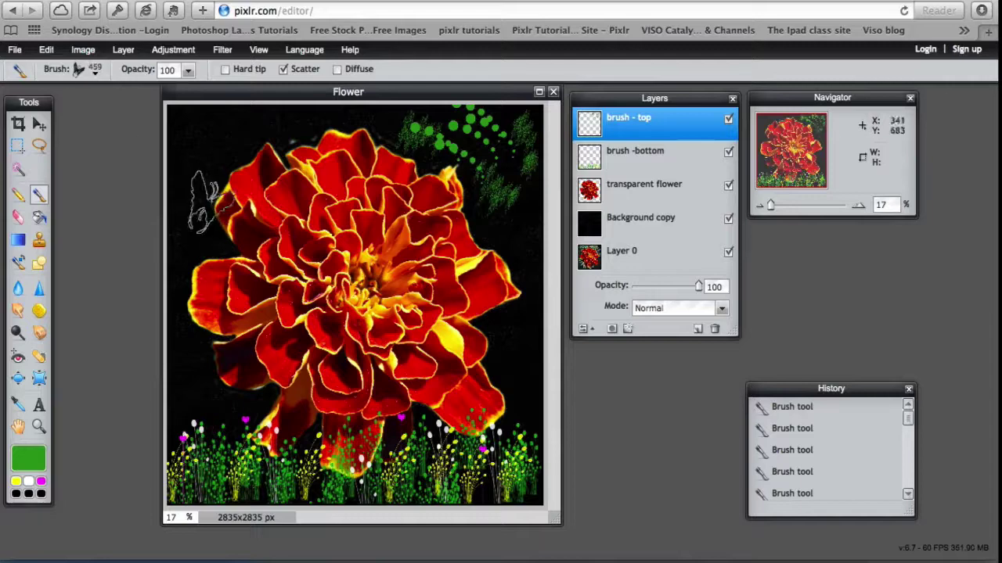
Set the painting colour to a bright, saturated yellow-green
click(28, 460)
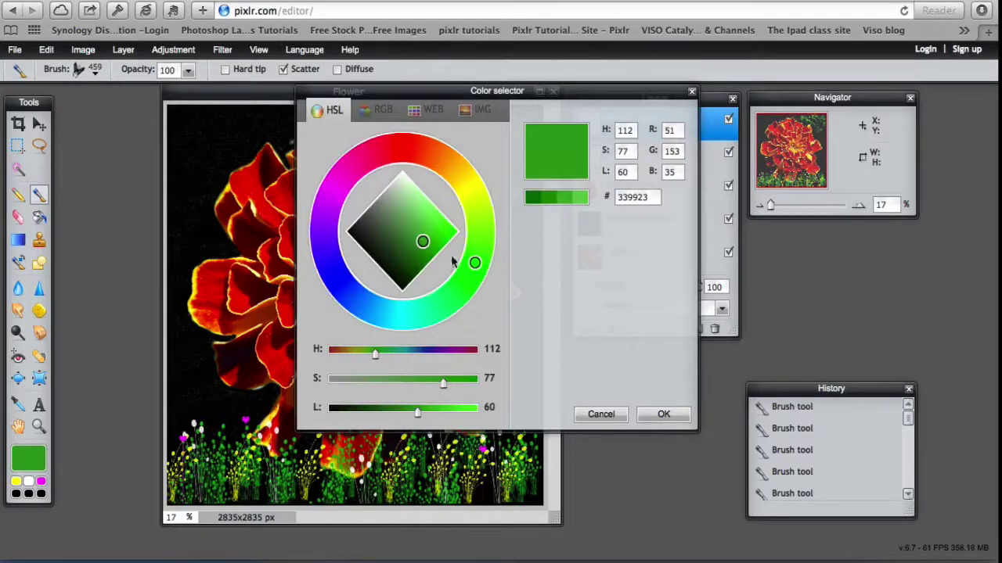
drag(476, 250, 499, 250)
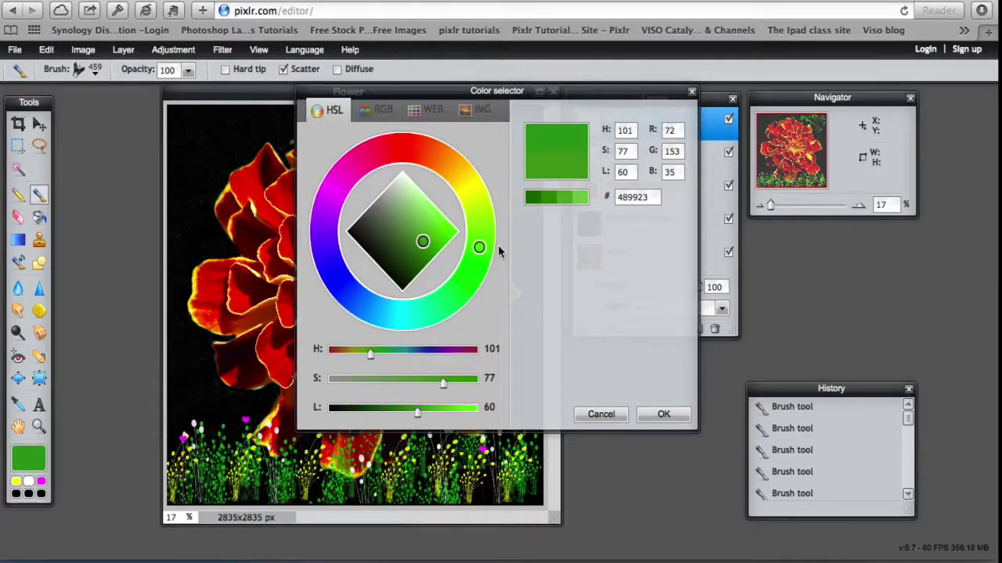
click(450, 229)
click(662, 414)
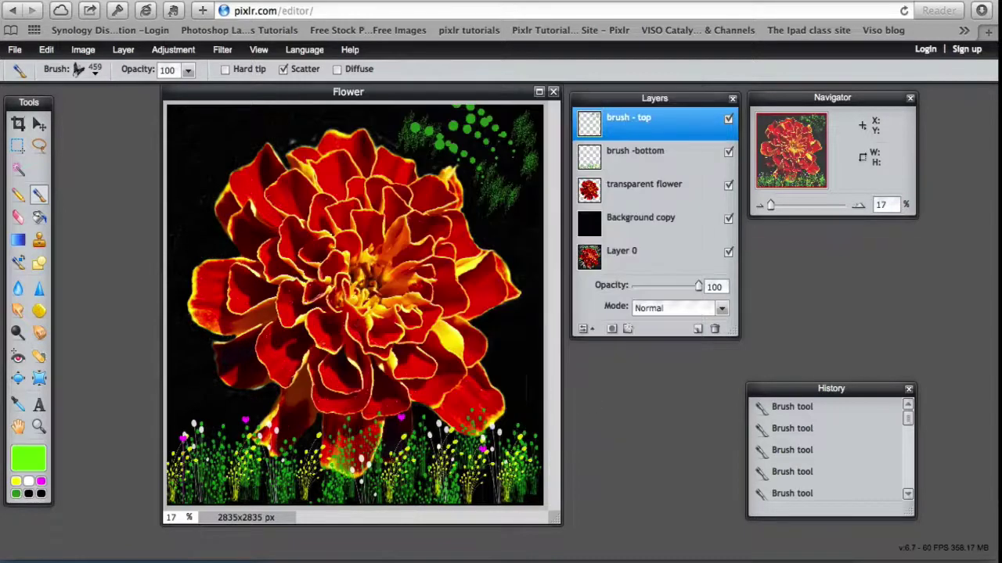
Stamp a butterfly with brush 459 beside the green dots at the flower's upper right
click(81, 71)
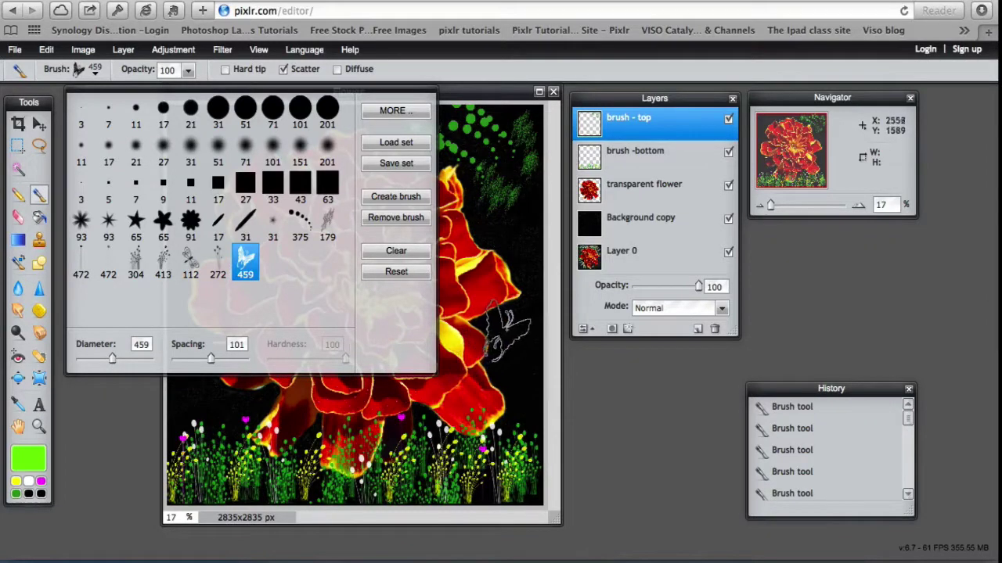
click(470, 94)
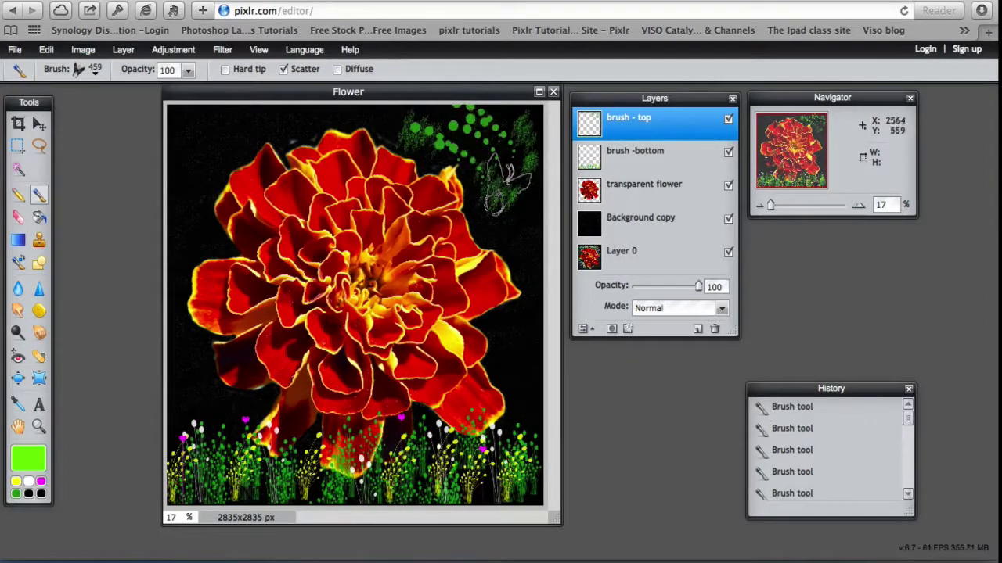
click(485, 177)
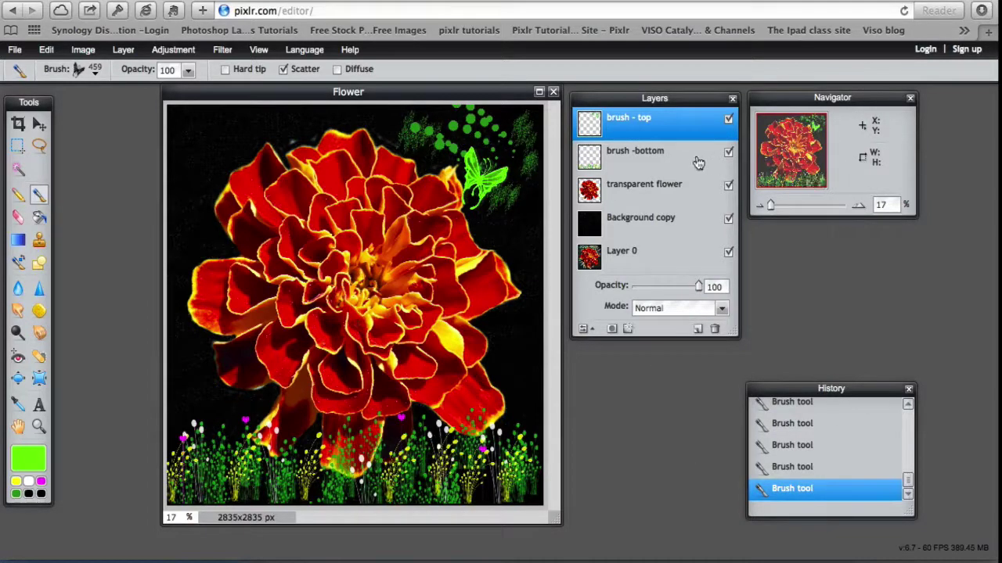
Add a new layer and rename it 'text'
click(698, 329)
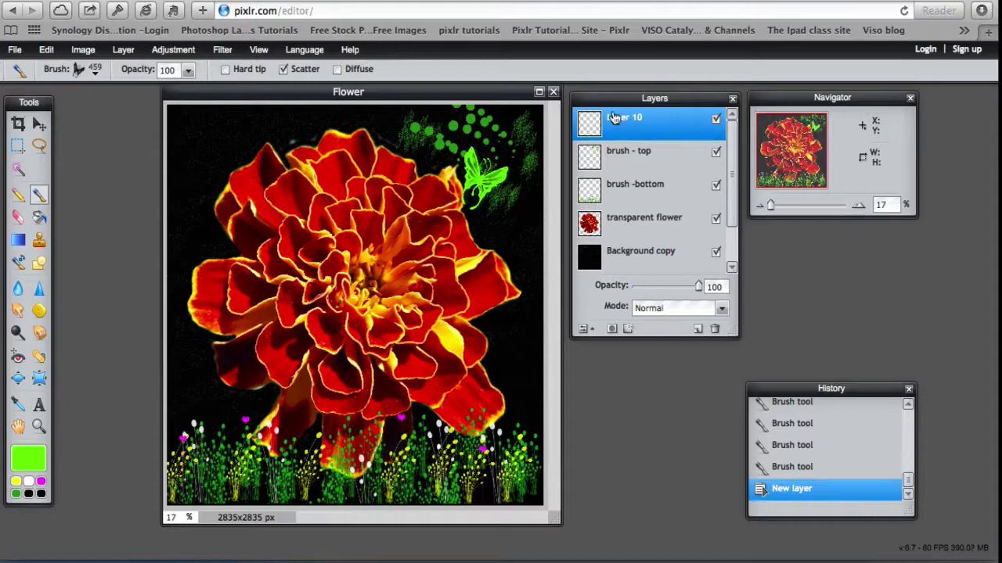
double_click(615, 117)
text(text)
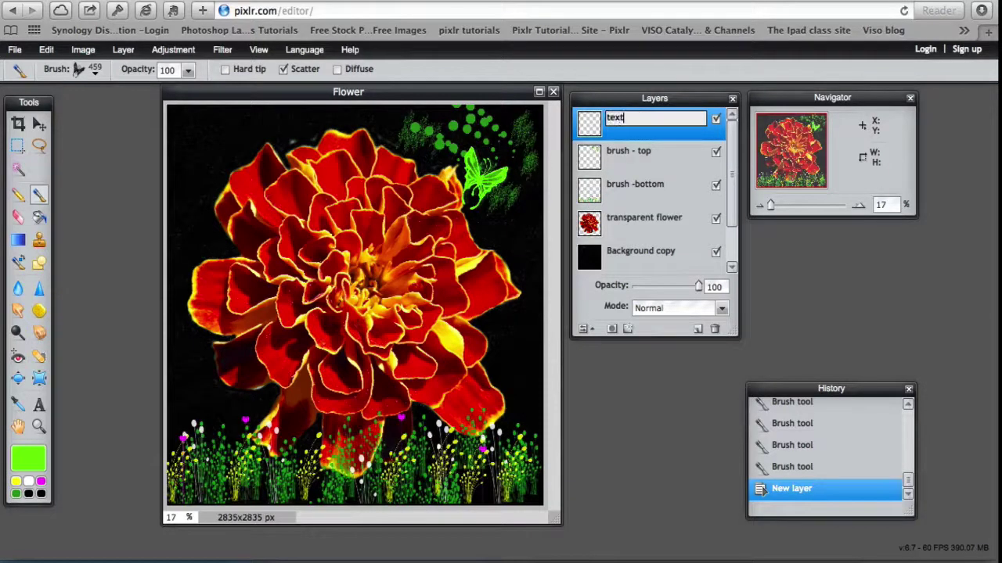
click(671, 163)
click(630, 133)
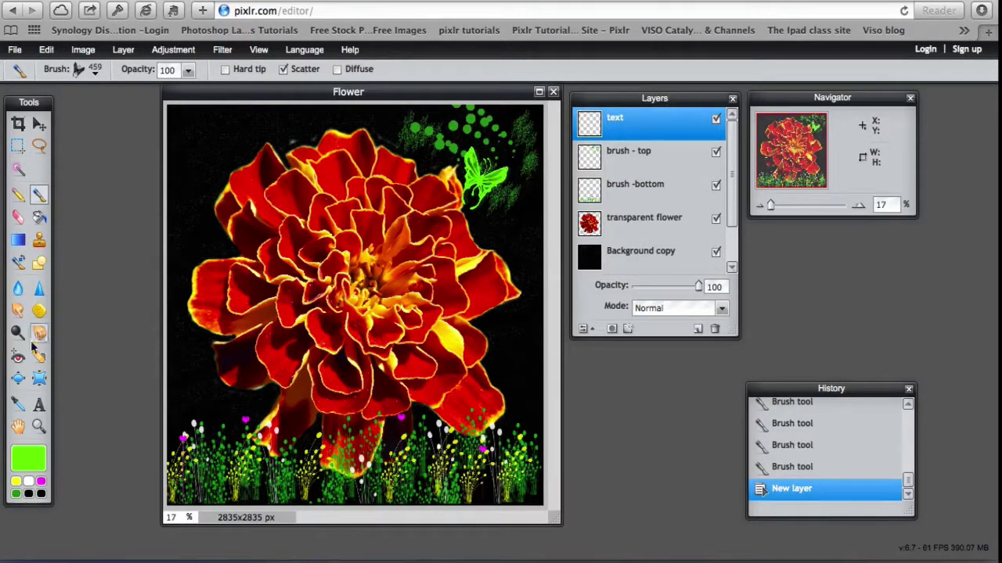
Start a text item near the image's top-left with pure white colour
click(41, 405)
click(195, 134)
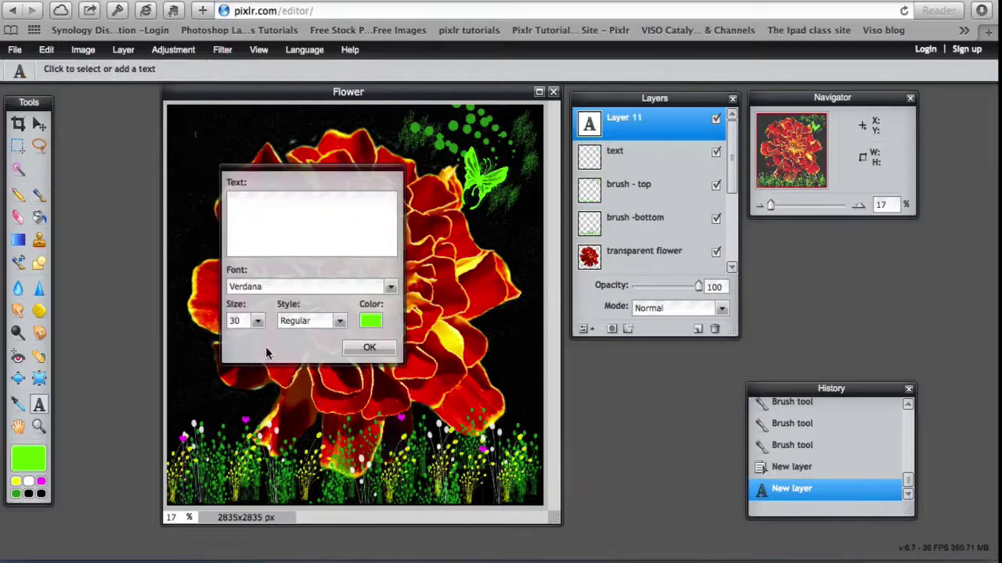
click(371, 320)
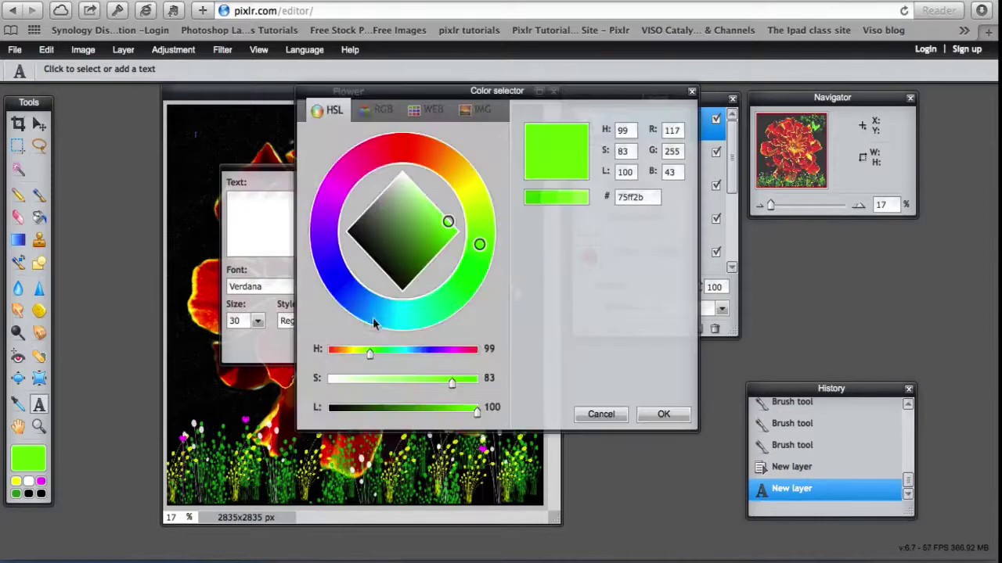
click(403, 175)
click(581, 202)
click(663, 414)
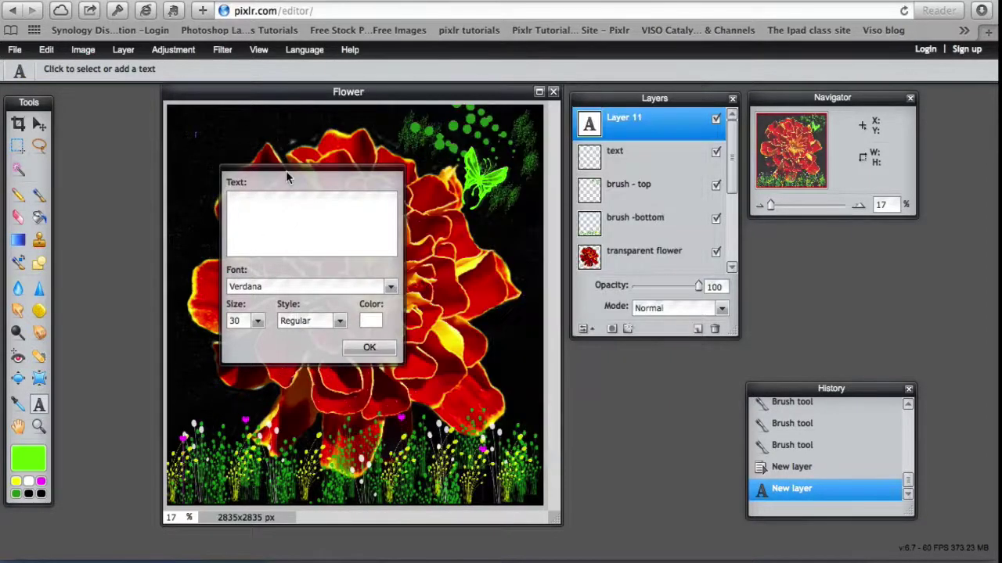
Set the title 'Fun with Layers' in Britannic Bold at size 130 and commit it
click(390, 287)
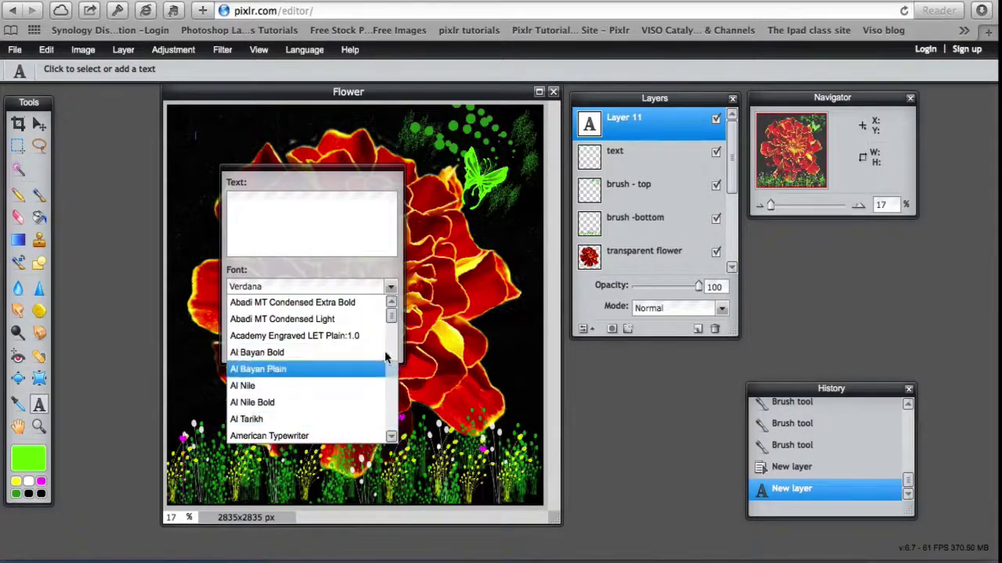
drag(391, 317, 389, 334)
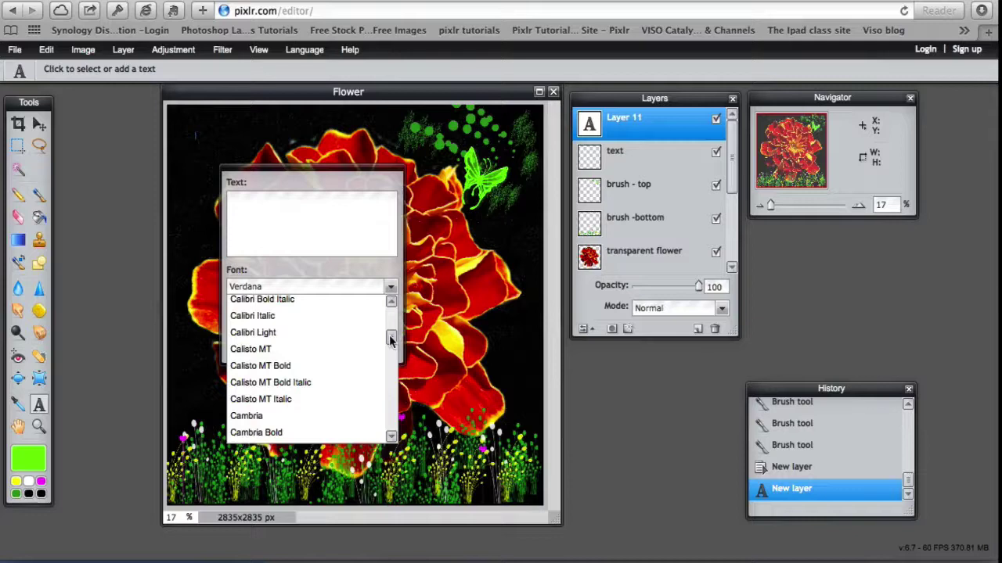
scroll(389, 335, up, 3)
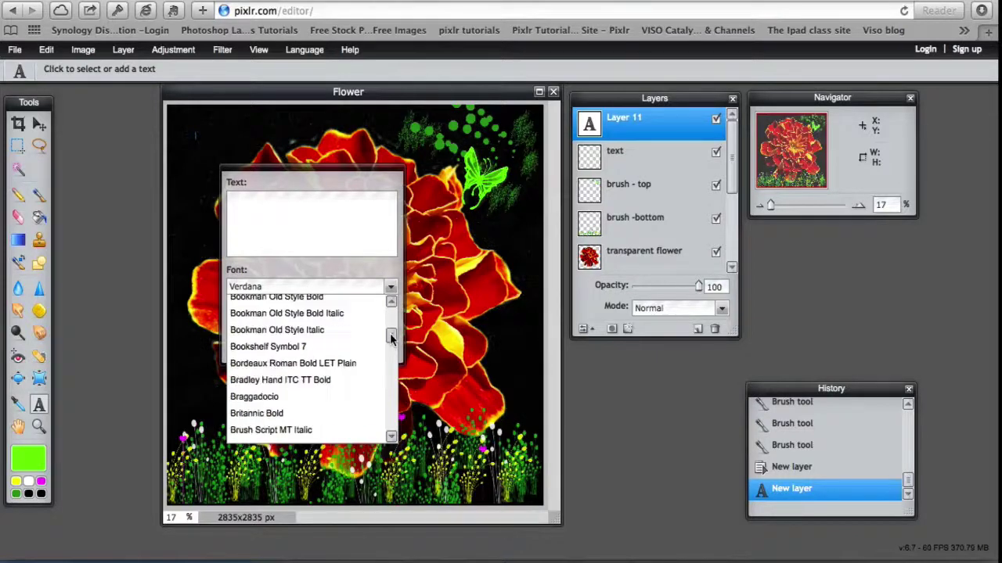
click(273, 413)
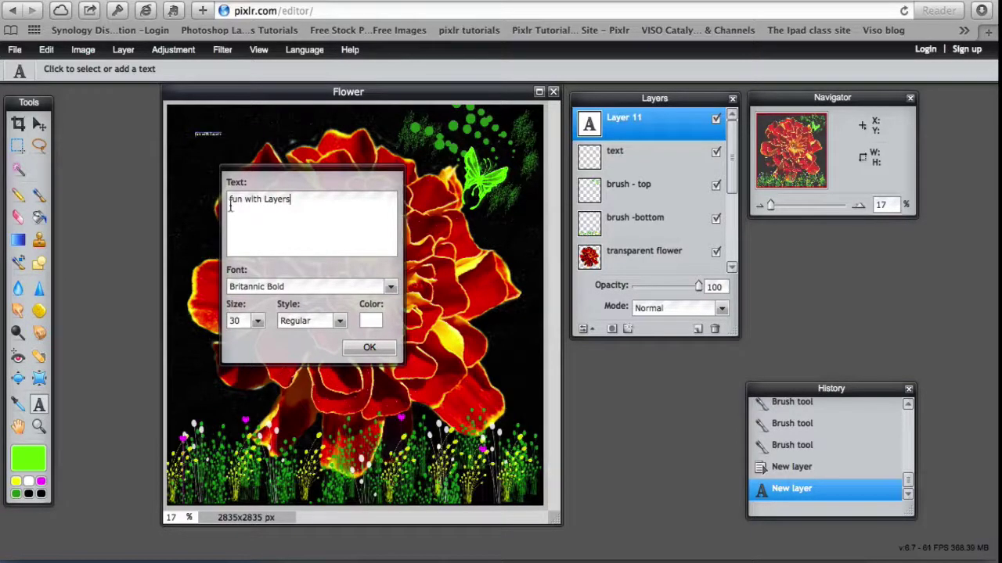
key(BackSpace)
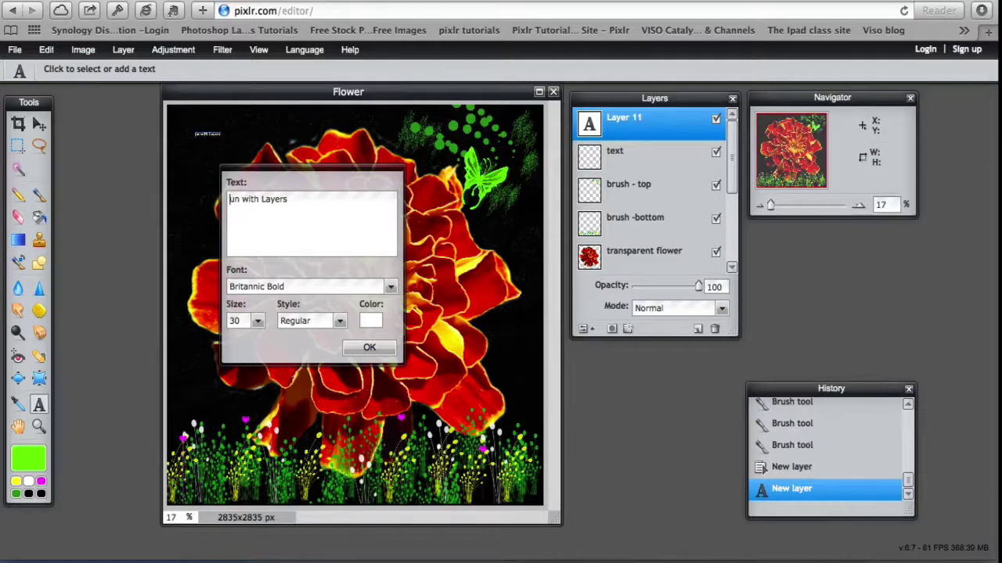
text(F)
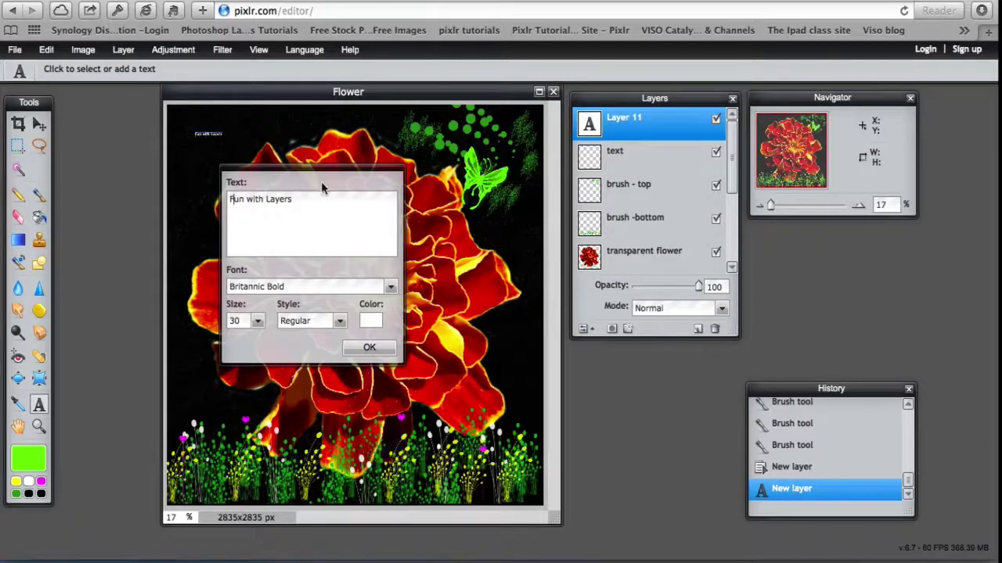
click(257, 320)
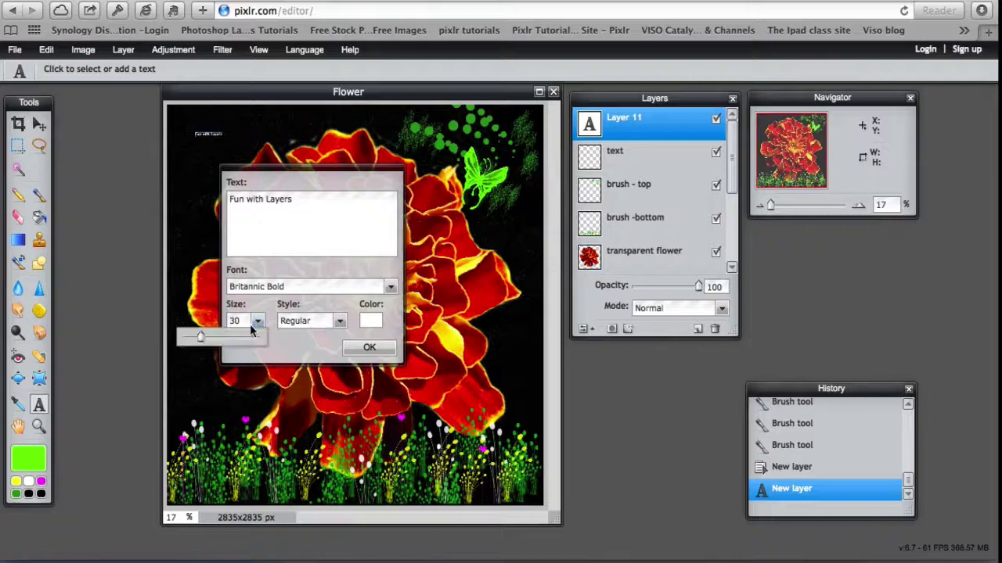
drag(211, 338, 278, 345)
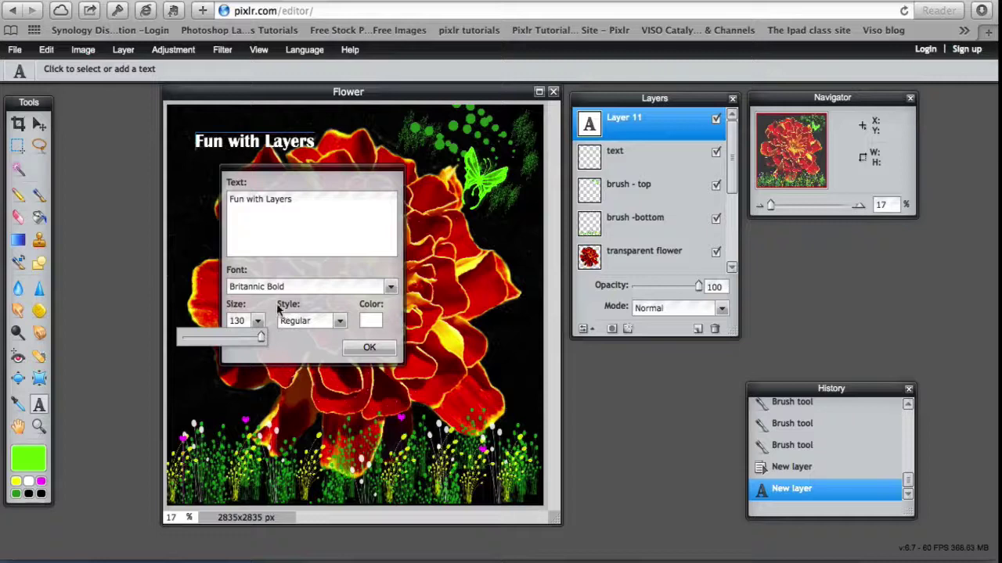
click(368, 348)
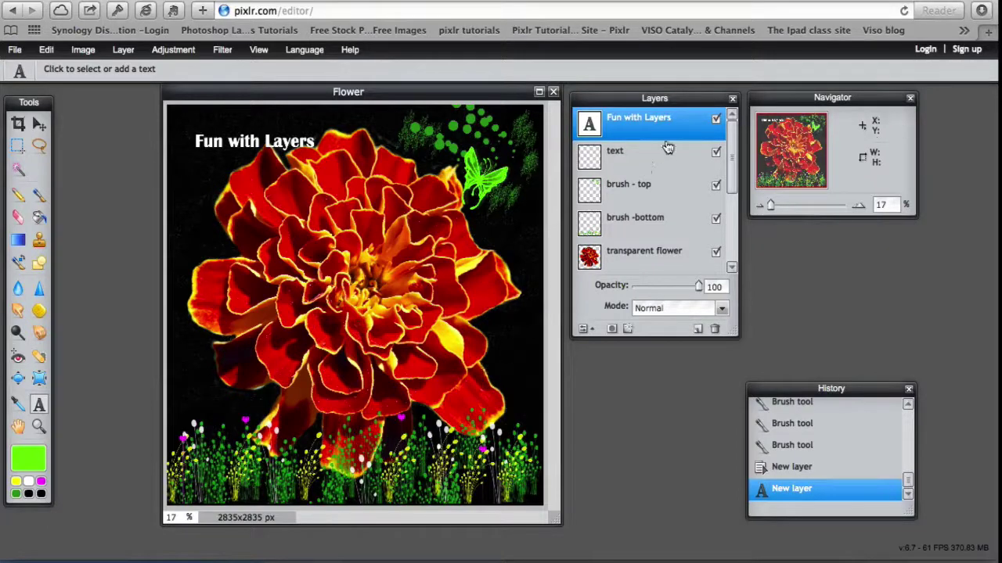
Delete the 'Fun with Layers' and 'text' layers, then flatten the image into Layer 0
click(715, 331)
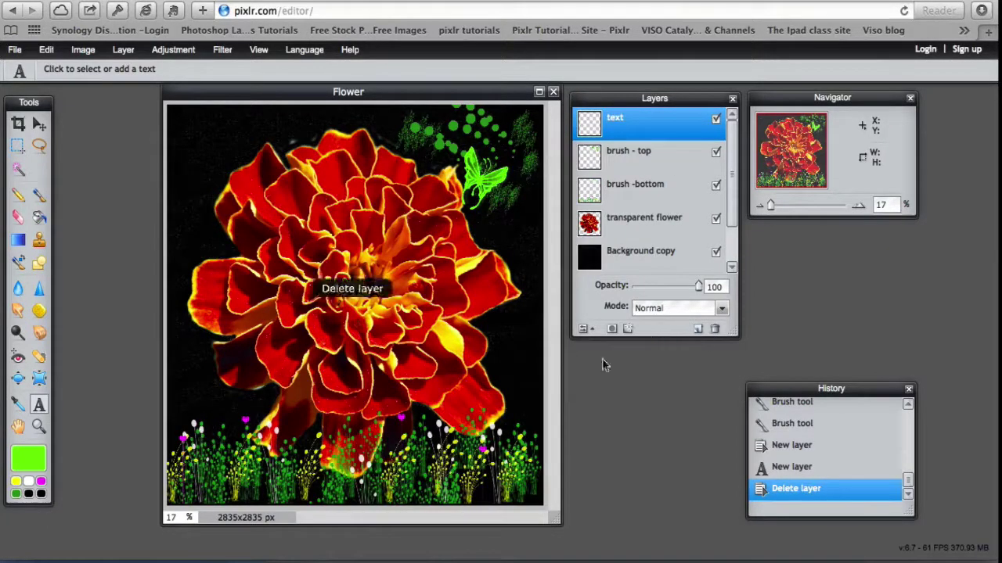
click(713, 331)
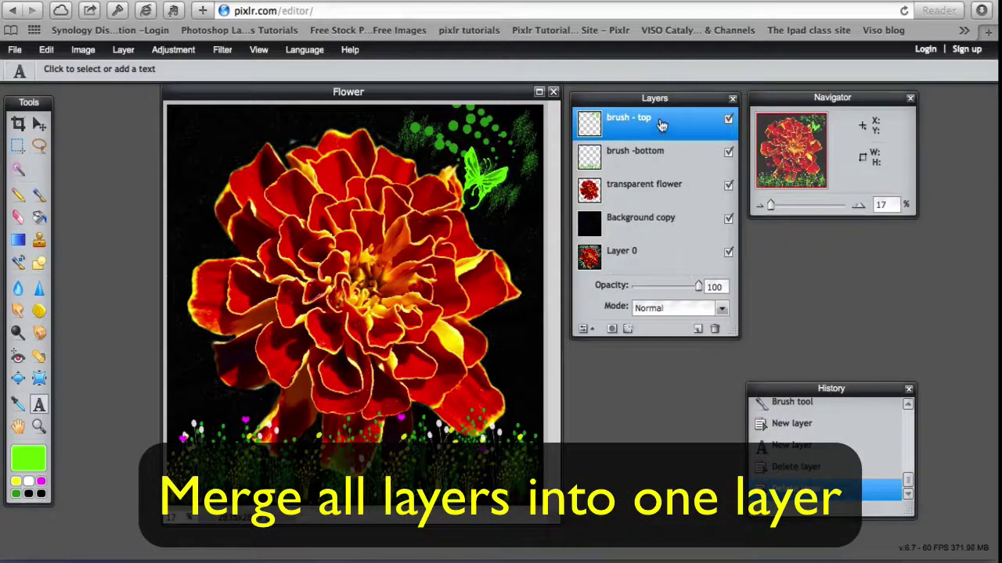
click(123, 49)
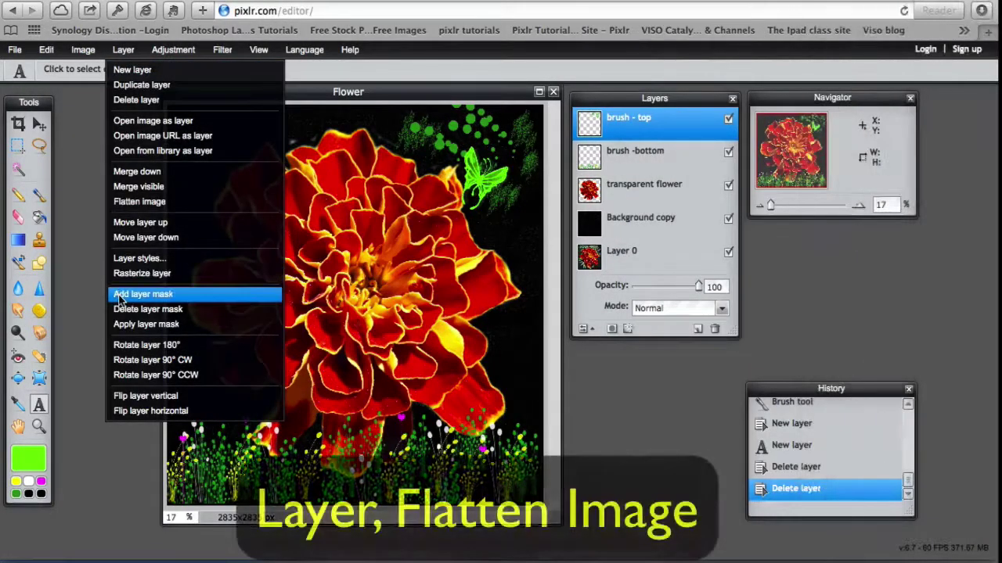
click(133, 201)
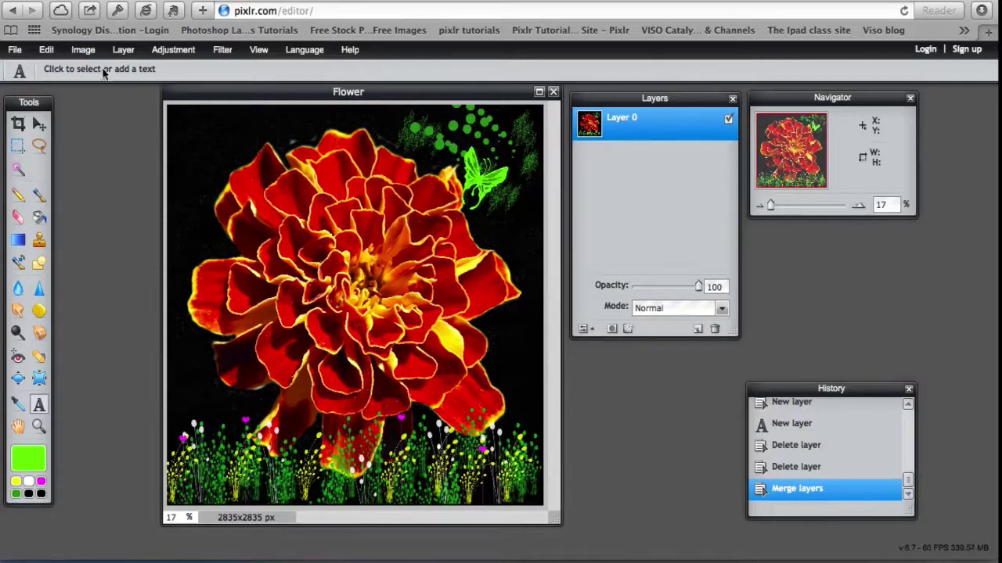
Resize the image to 640×480 pixels and set the Navigator zoom to 100%
click(83, 51)
click(90, 70)
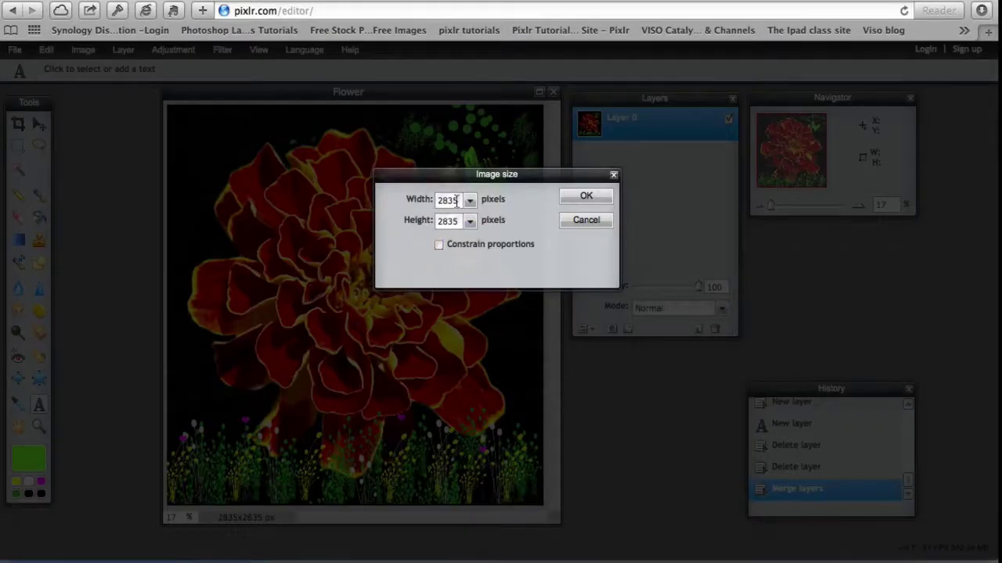
drag(457, 201, 419, 200)
text(640)
drag(460, 221, 409, 221)
text(4)
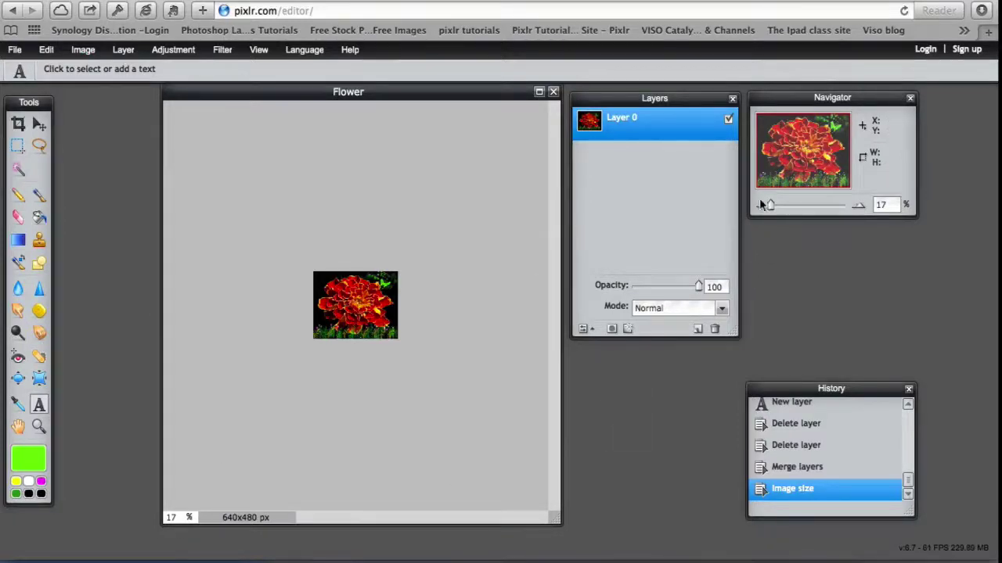
drag(769, 205, 792, 206)
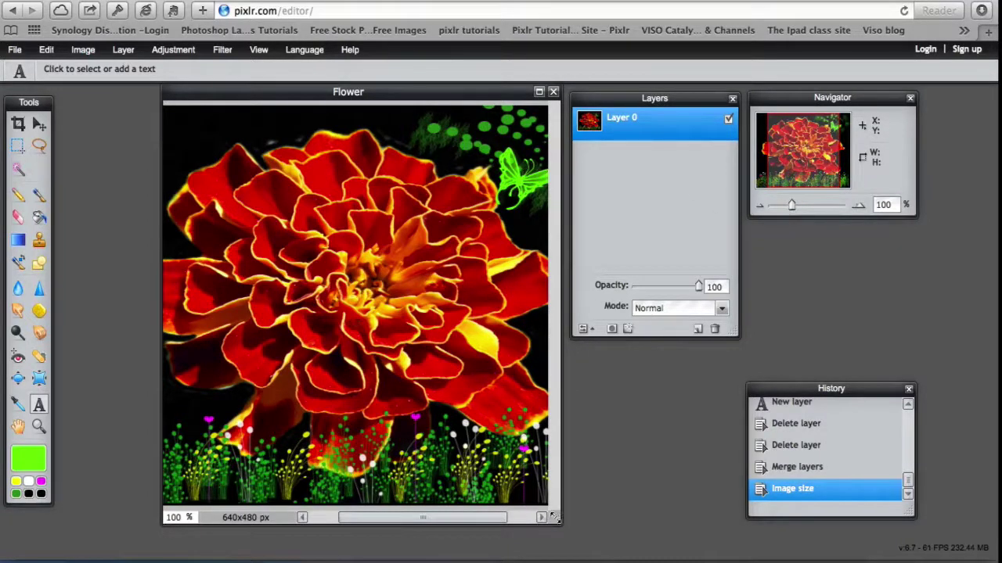
Widen the image window and shorten and move the Layers panel aside
drag(557, 519, 599, 514)
drag(622, 139, 810, 177)
drag(922, 369, 922, 294)
drag(814, 144, 798, 237)
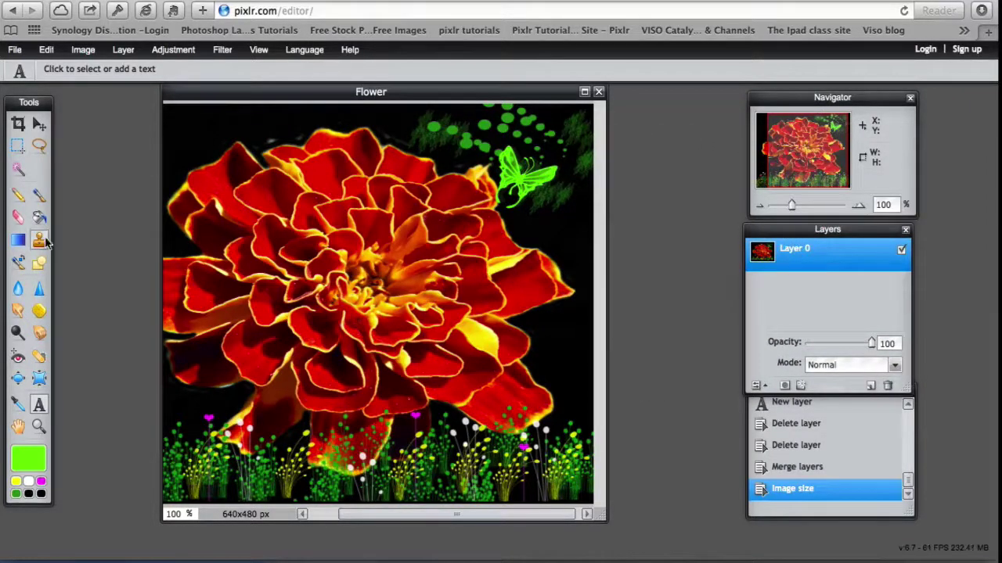
drag(601, 515, 678, 506)
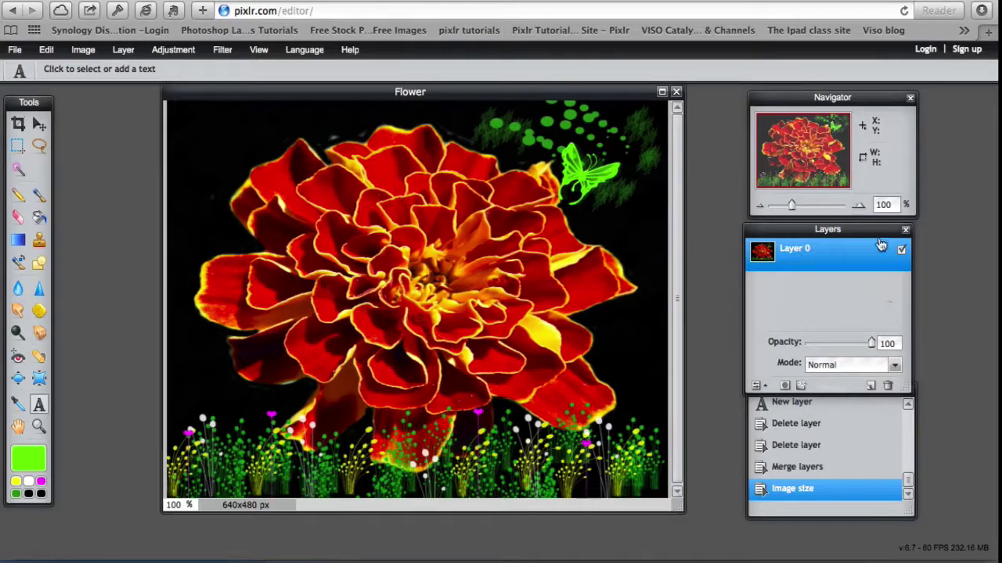
Add a new layer named 'text'
click(870, 385)
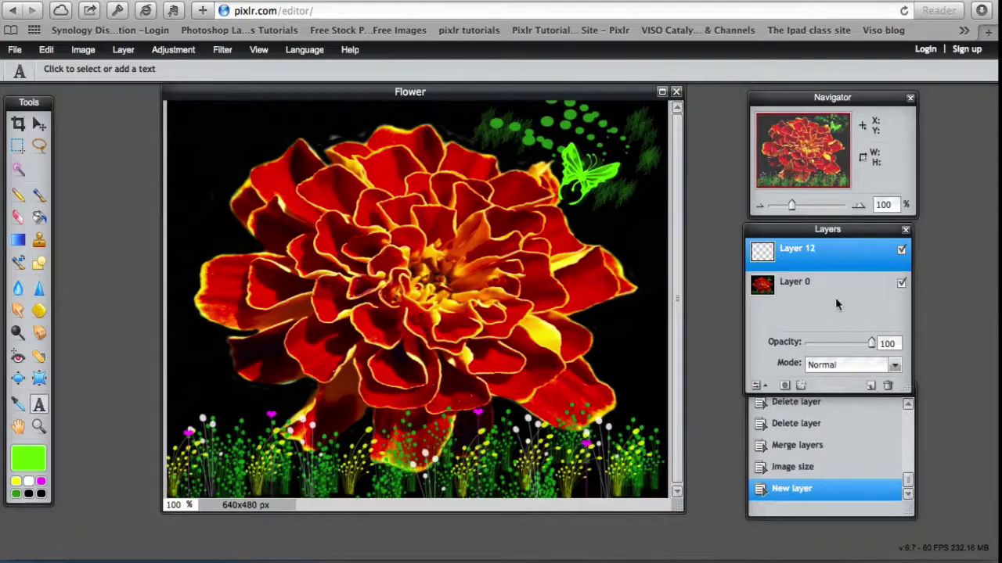
double_click(789, 259)
text(text)
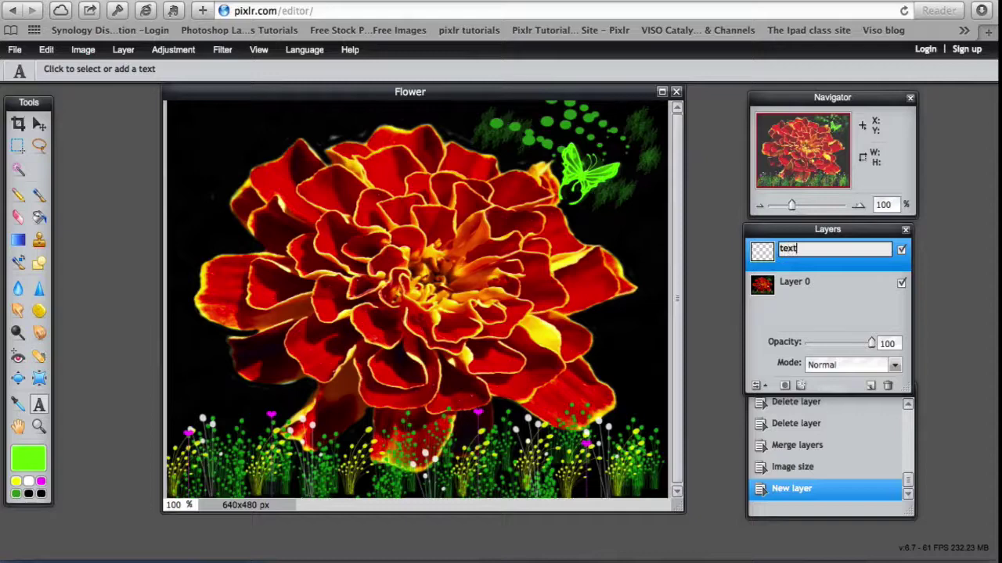
click(814, 301)
click(787, 263)
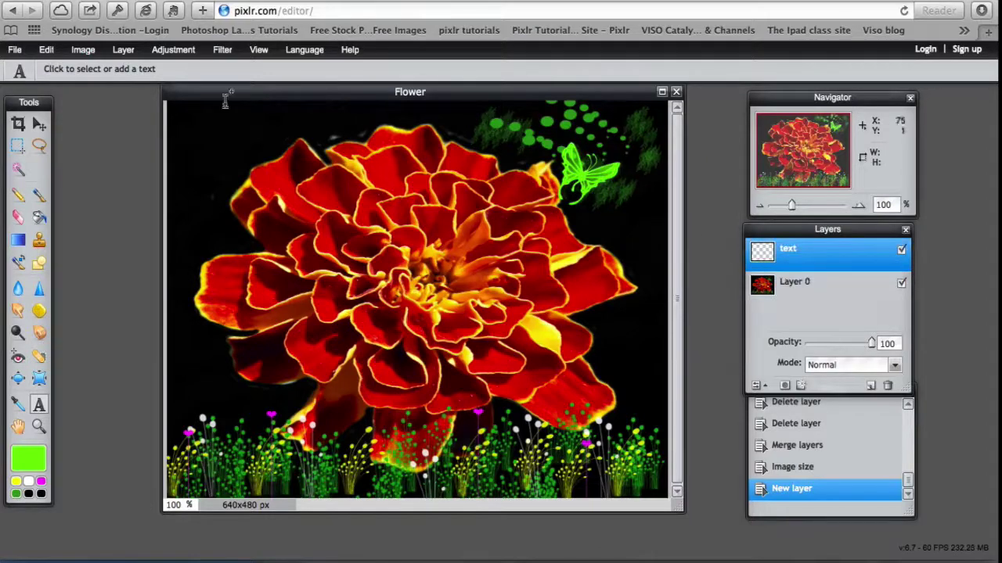
Start a white text item at the image's top-left
click(196, 119)
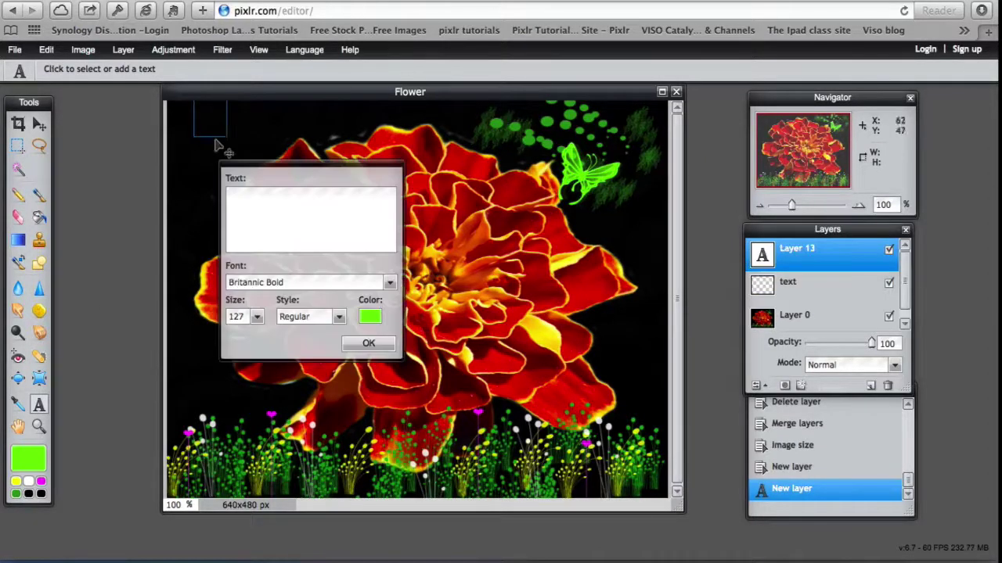
text(H)
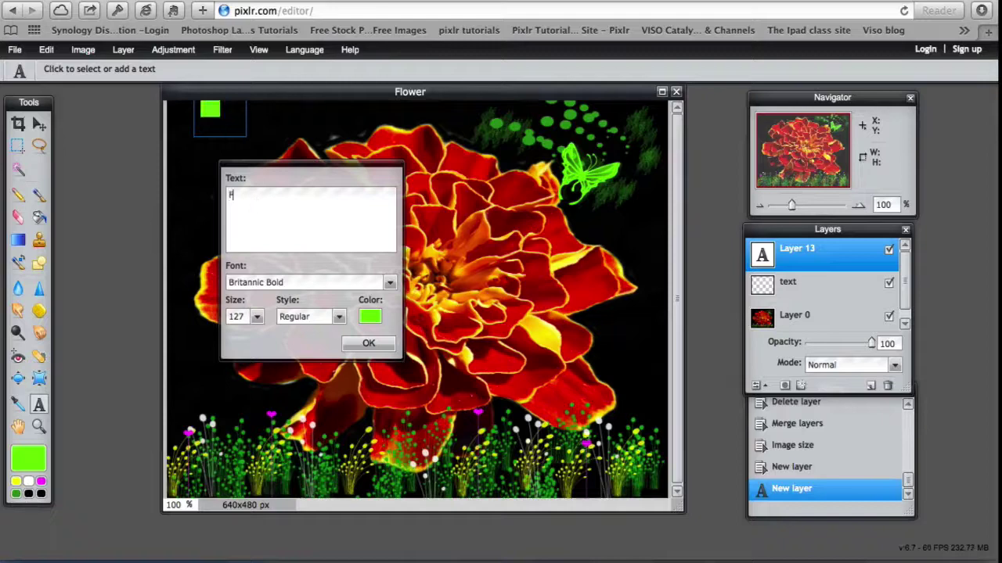
click(370, 317)
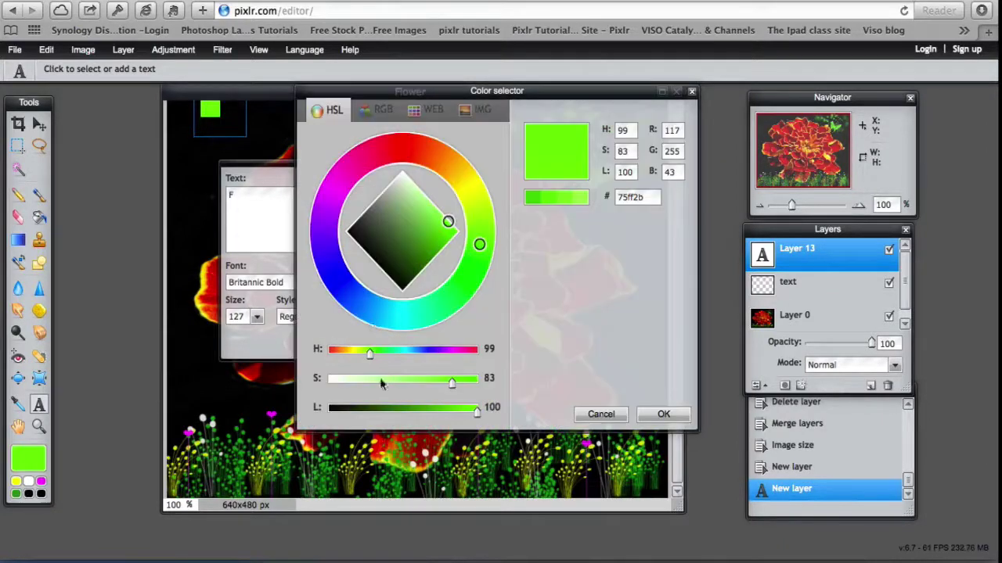
click(402, 173)
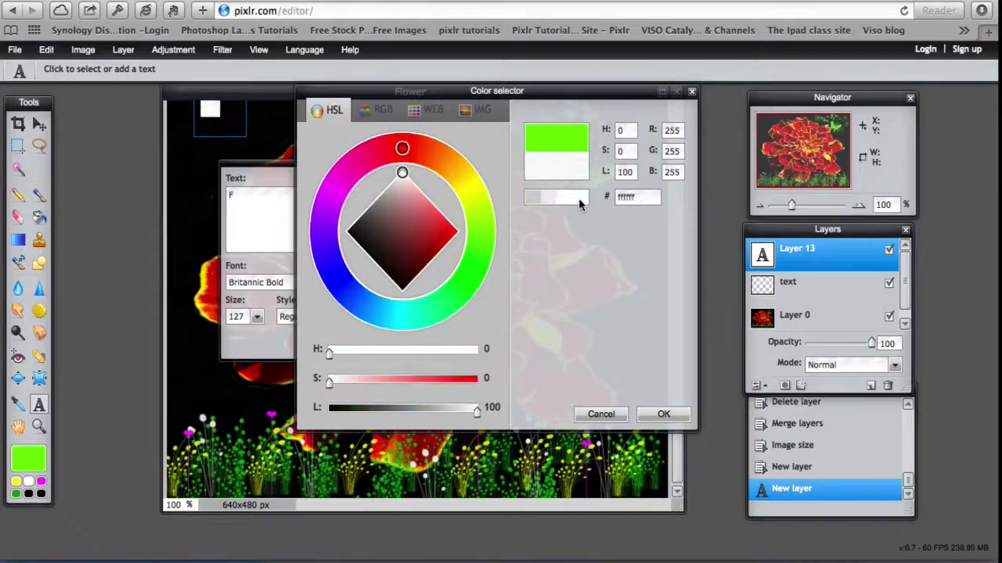
click(663, 415)
Set the text size to 50 and type the title 'Fun with Layers'
text(un)
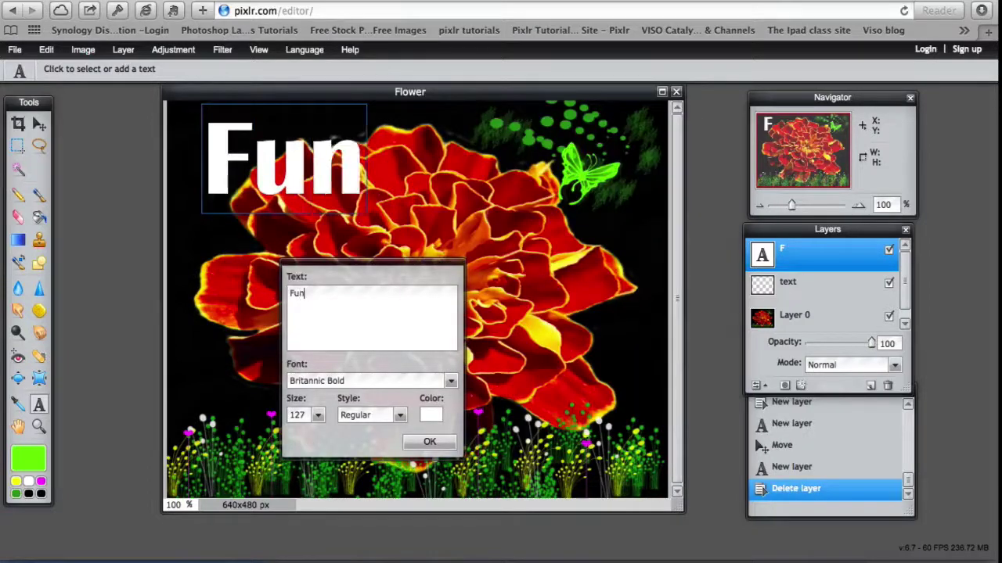
click(316, 417)
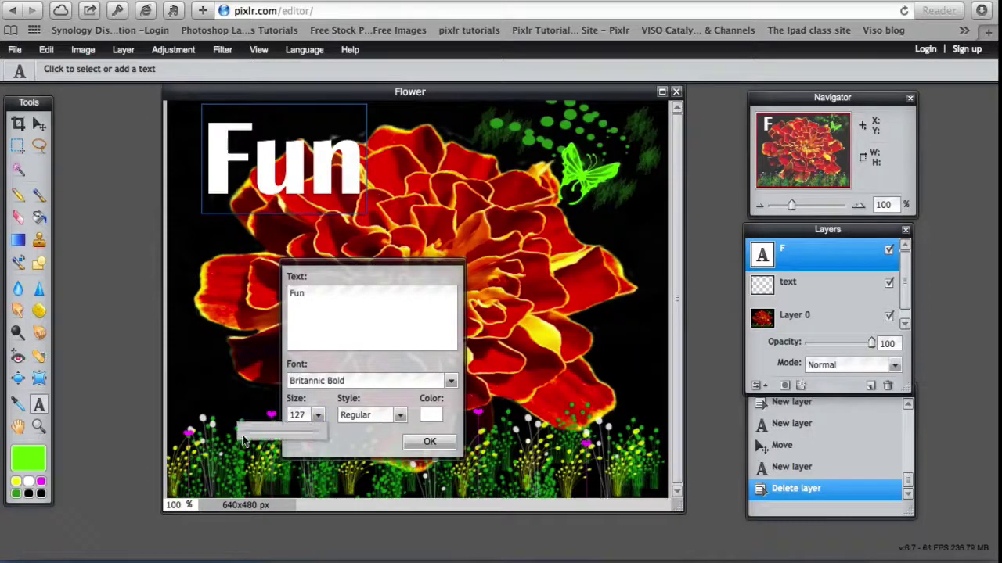
click(296, 416)
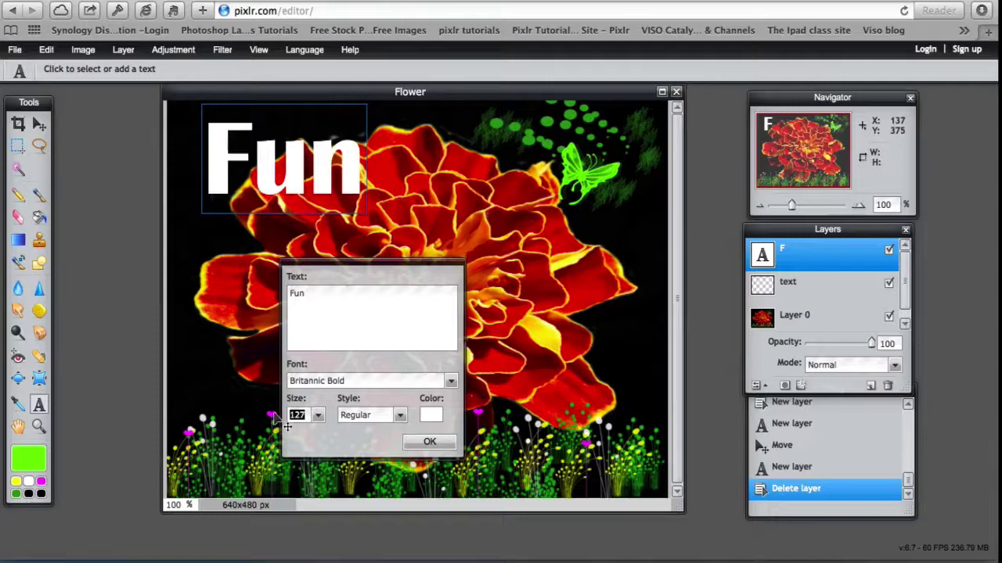
text(50)
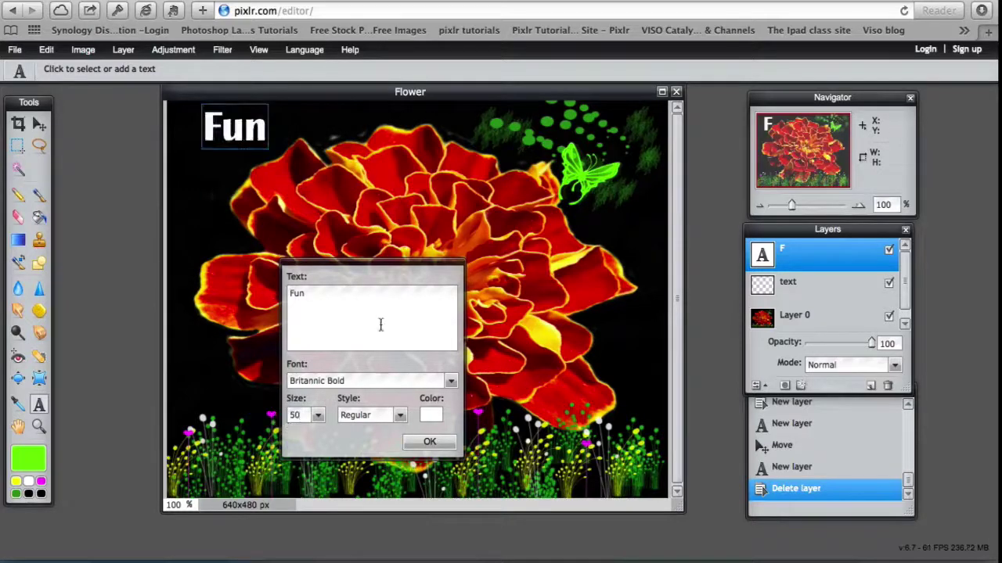
click(318, 293)
text(w)
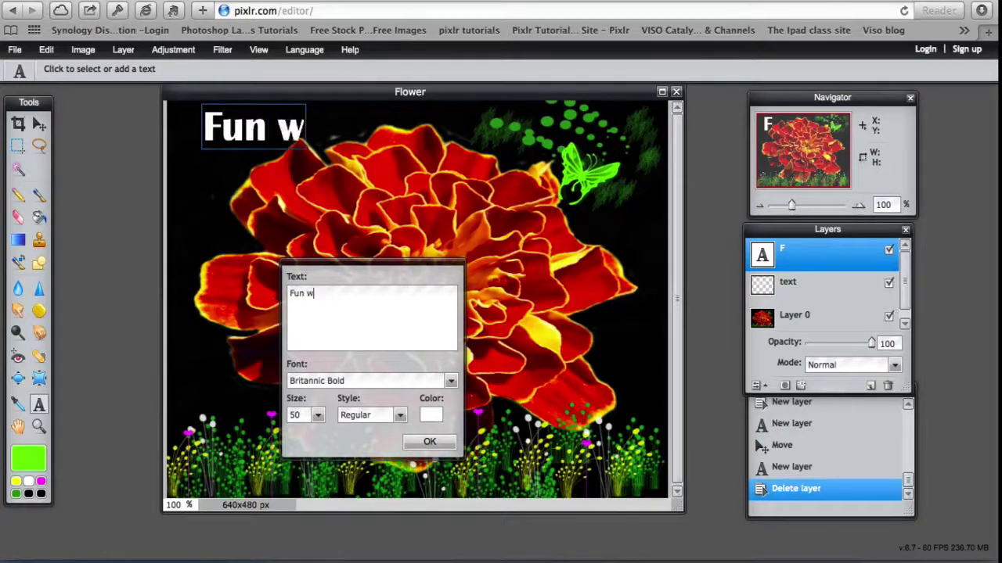
text(ith Layers)
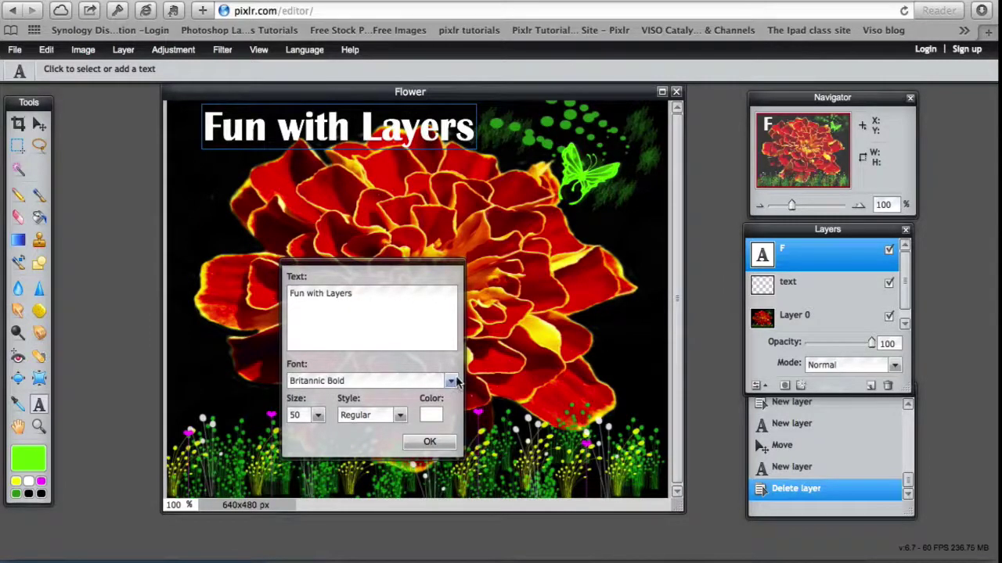
Set the title in Copperplate Bold, apply it, and nudge it slightly left
click(430, 383)
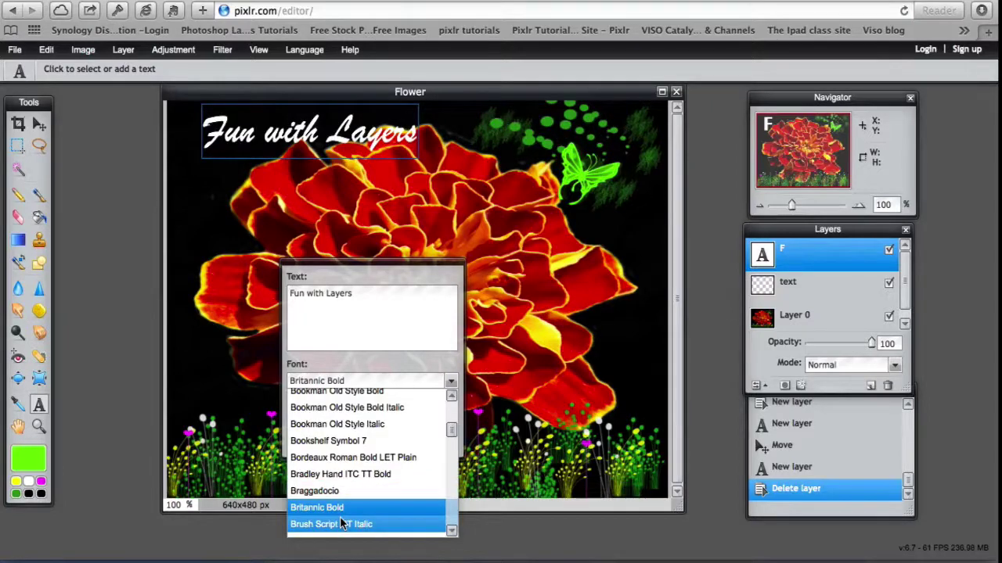
scroll(450, 435, down, 10)
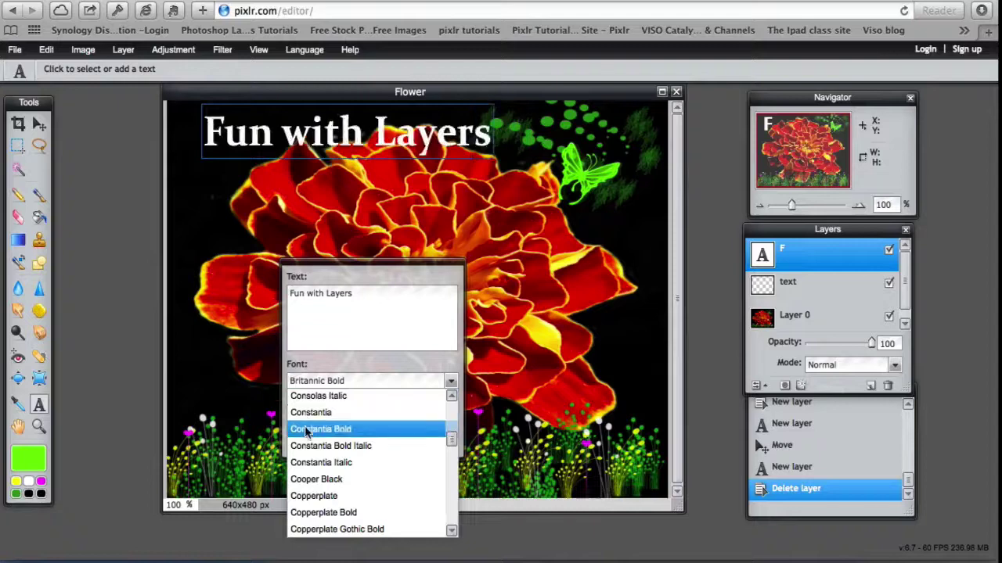
click(308, 496)
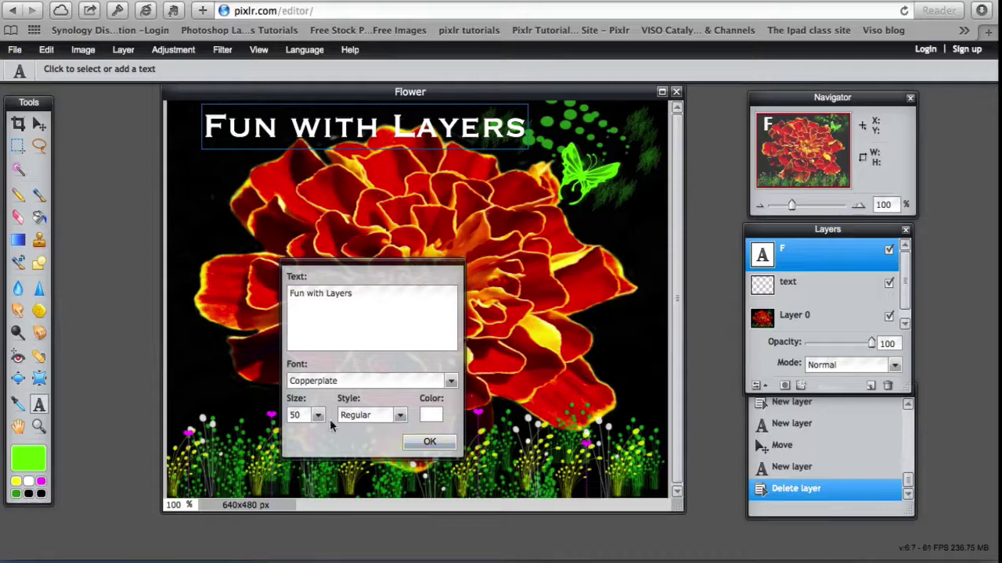
click(399, 416)
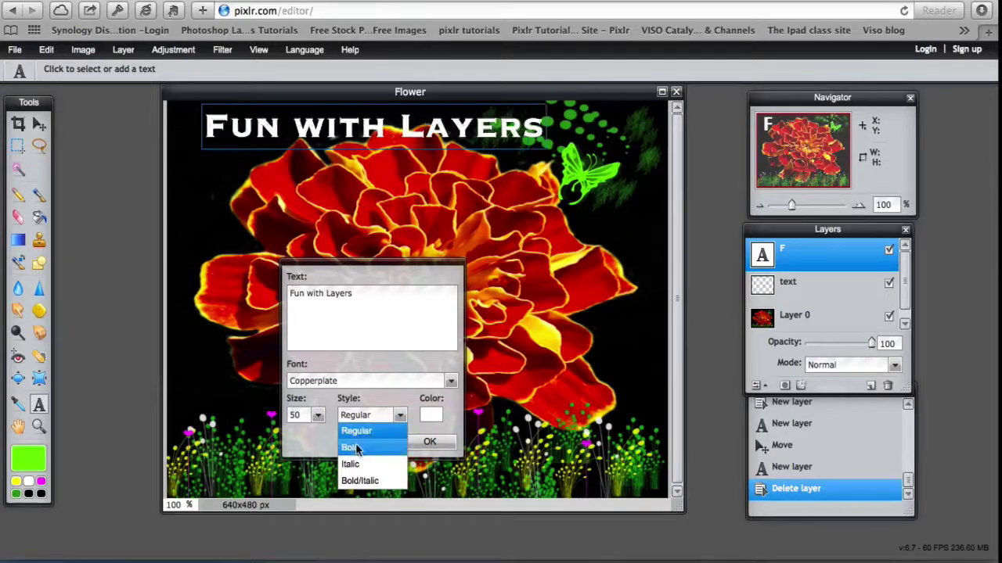
click(360, 432)
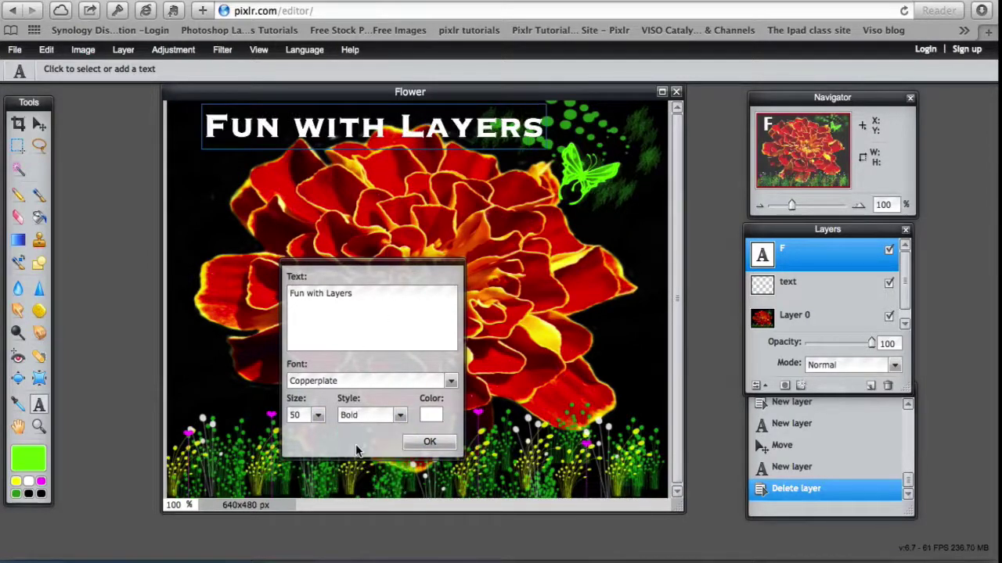
click(436, 446)
click(39, 124)
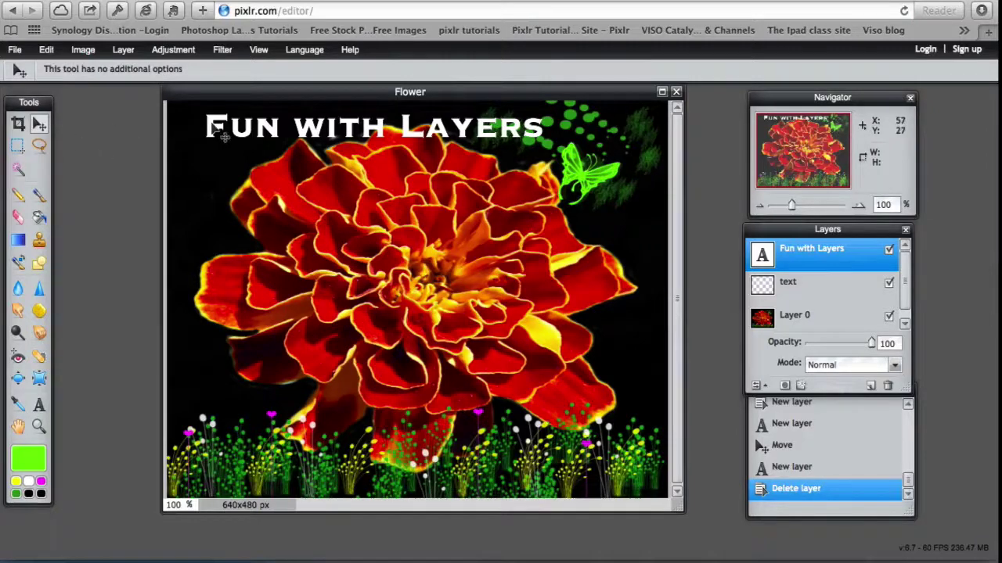
drag(225, 136, 203, 138)
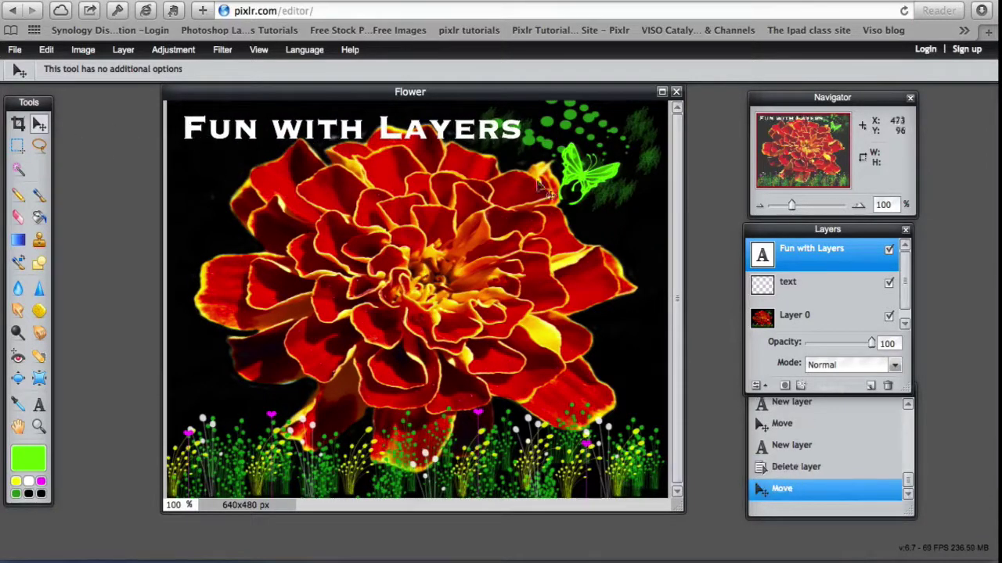
Add a yellow ffff29 drop shadow to the title with opacity 75, distance 5, size 6
click(800, 386)
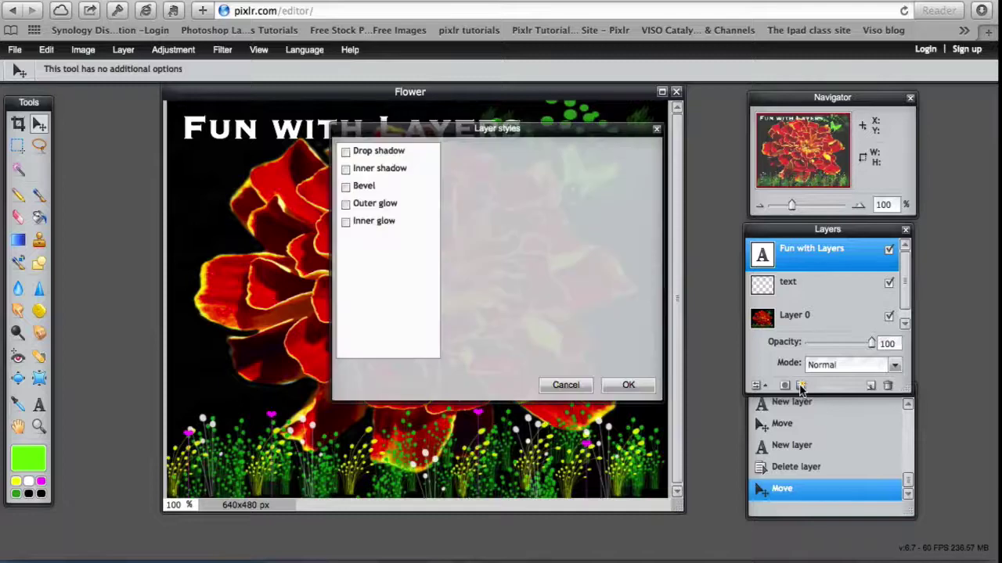
click(346, 152)
click(380, 151)
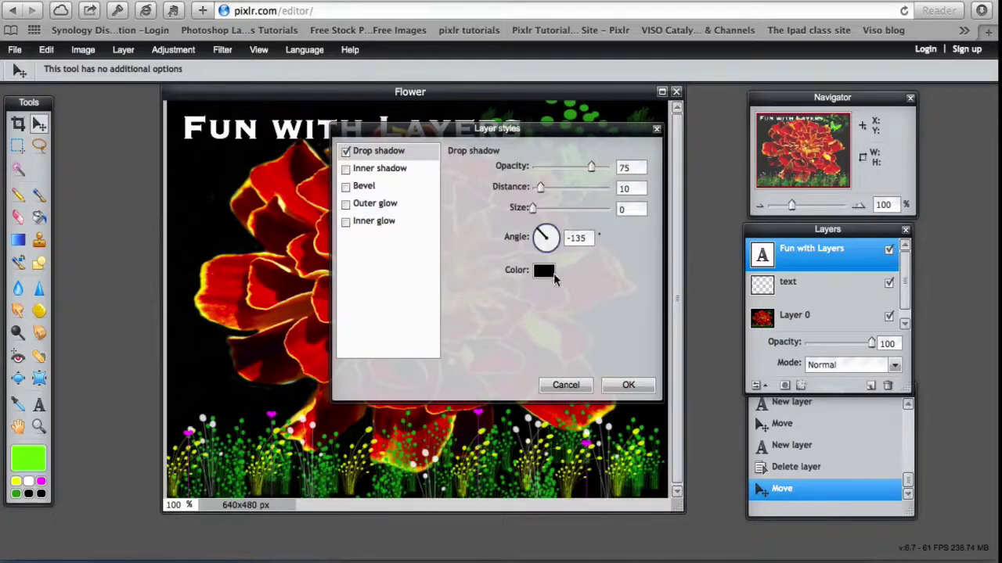
click(541, 269)
click(471, 195)
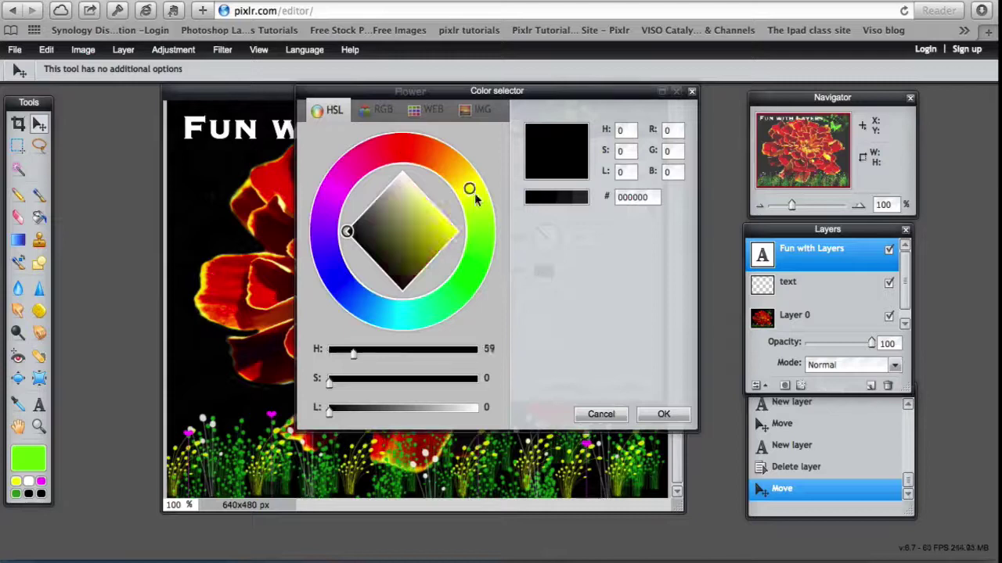
click(448, 223)
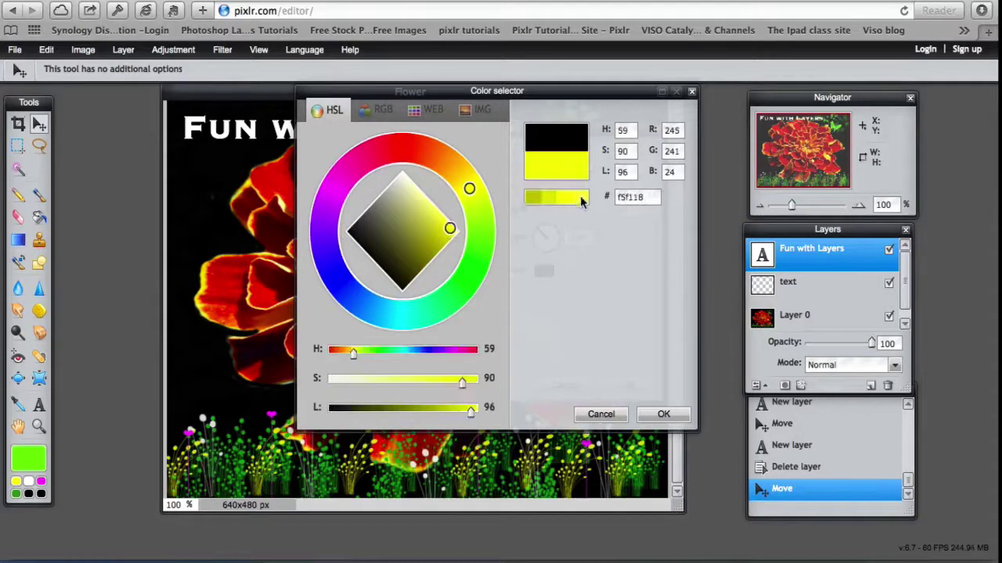
click(657, 415)
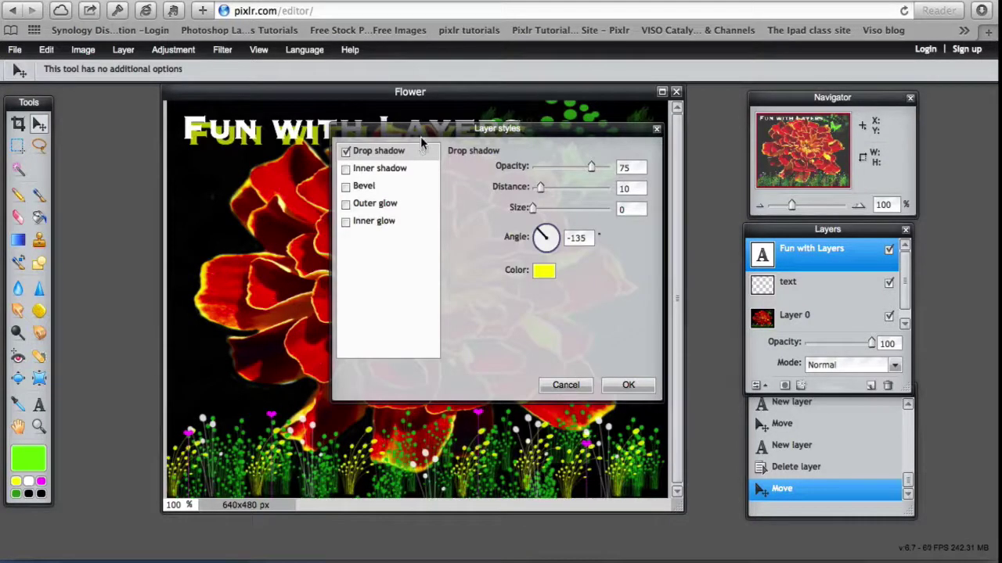
drag(598, 131, 560, 207)
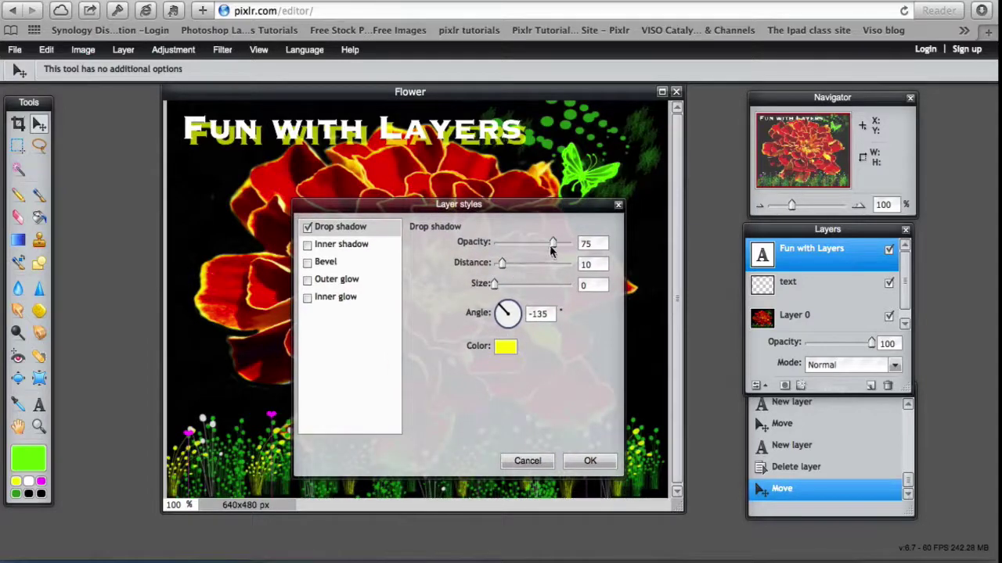
drag(545, 241, 500, 285)
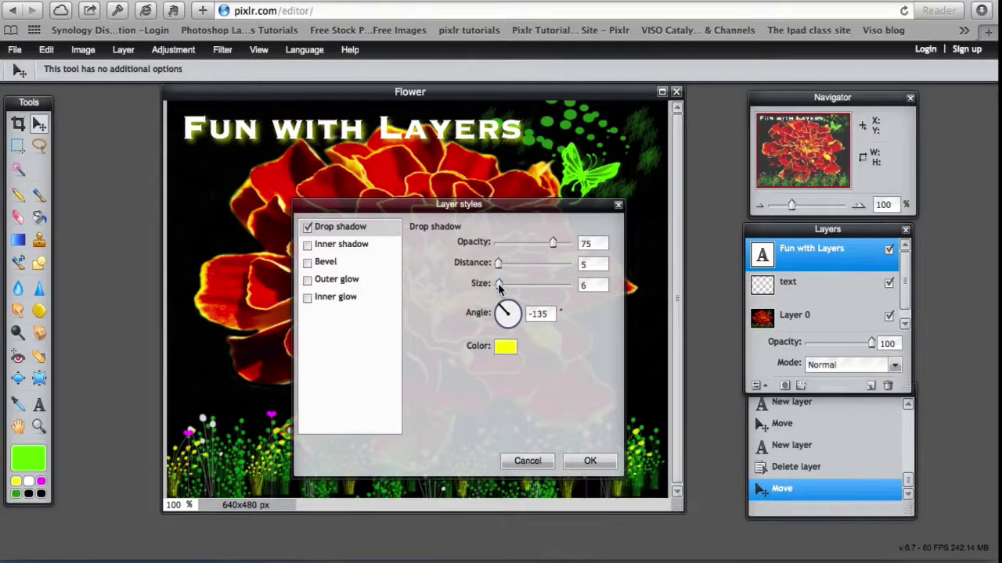
click(583, 462)
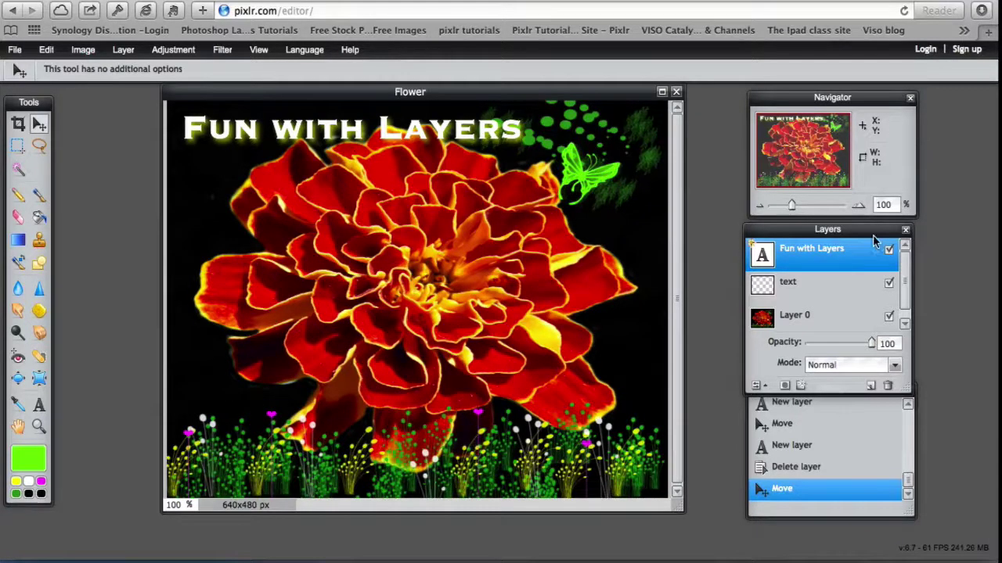
Save the image as JPEG 'Flower' at quality 100
click(15, 49)
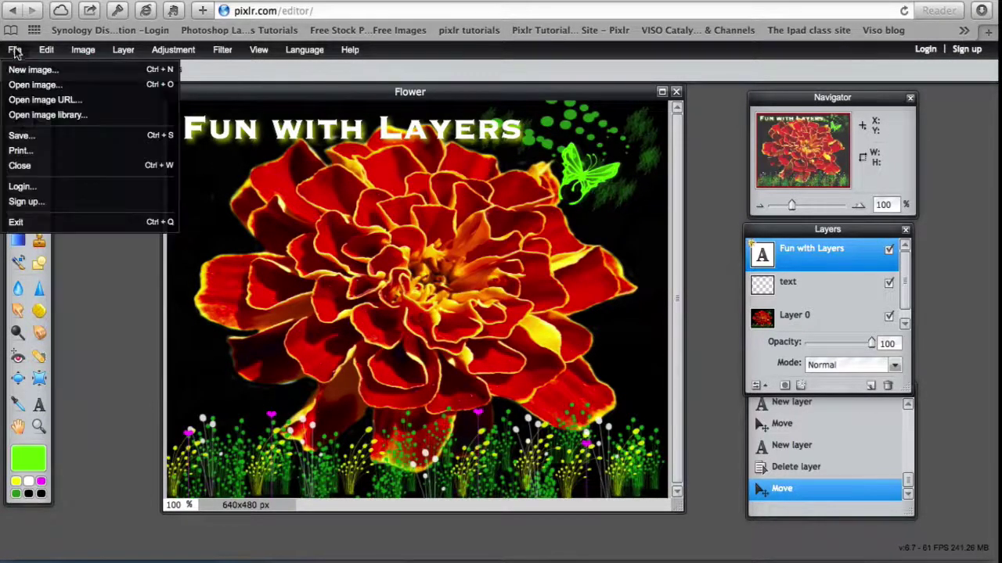
click(24, 136)
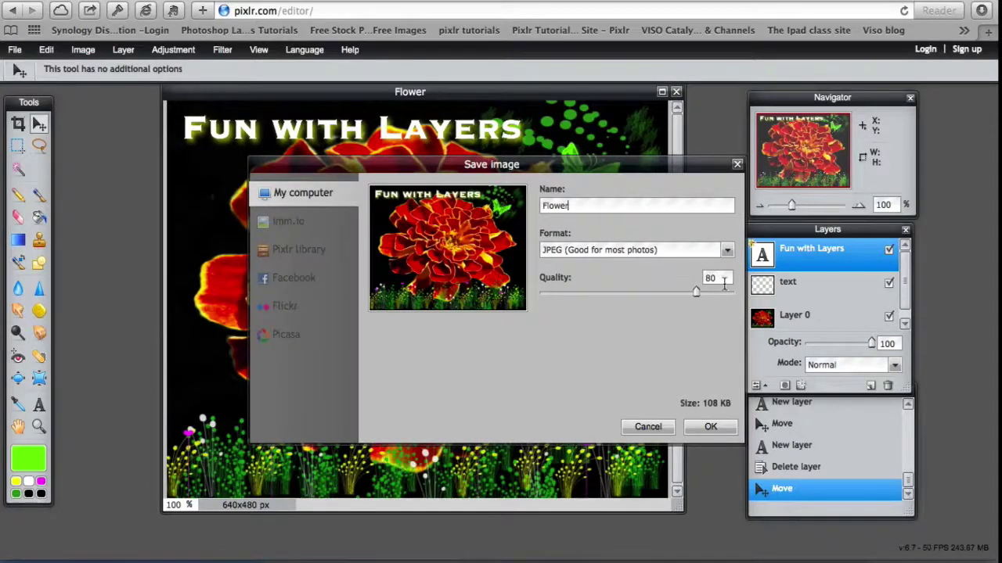
drag(698, 292, 733, 296)
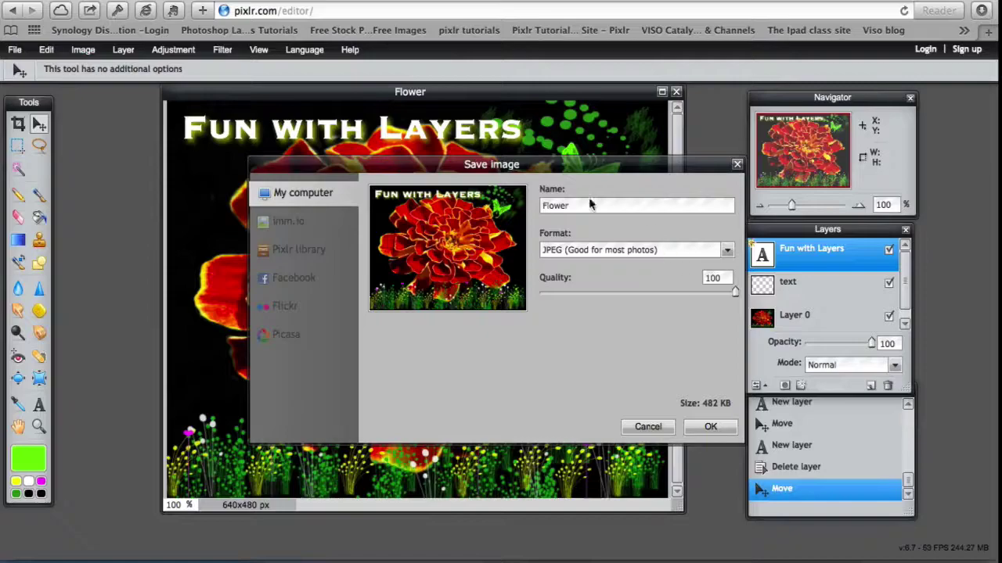
key(Return)
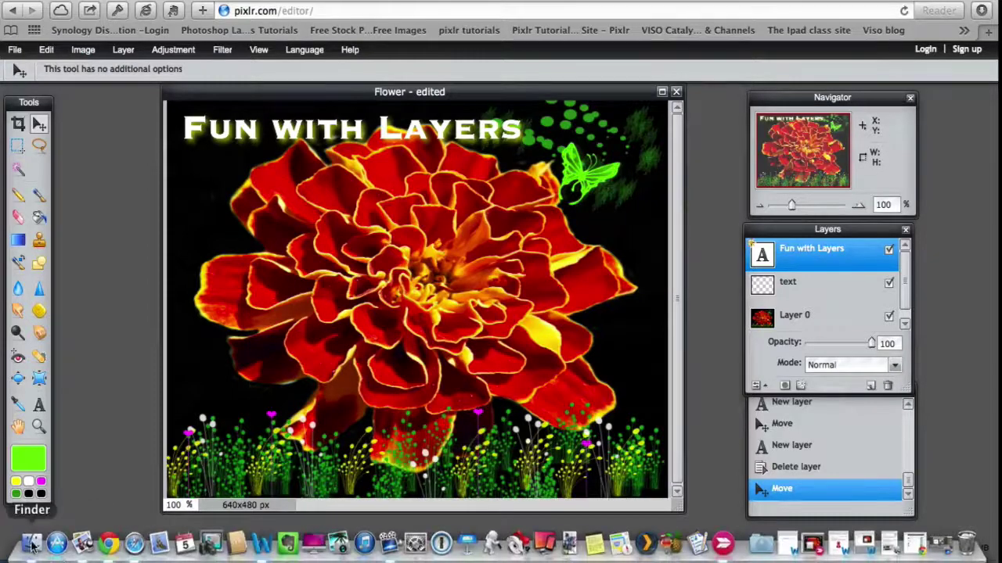